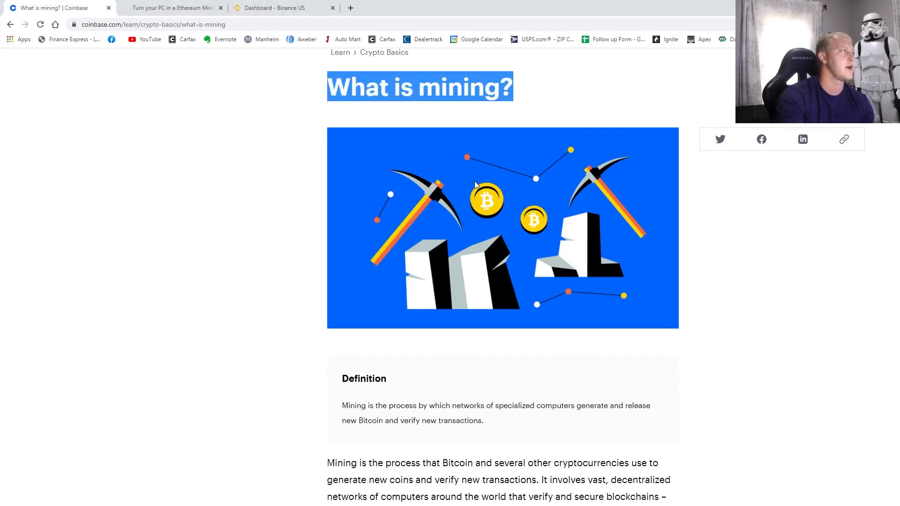
- Read through the Coinbase mining article, selecting its web address and highlighting passages
scroll(415, 324, down, 2)
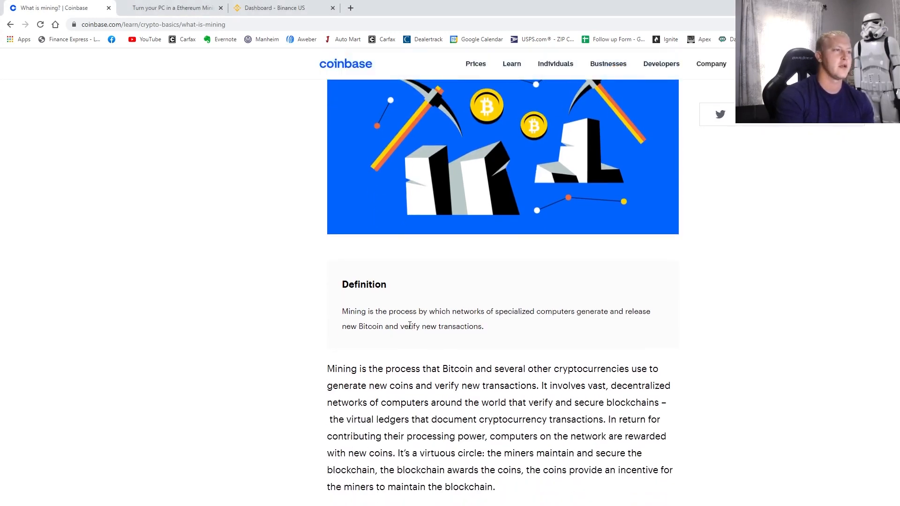
scroll(415, 324, down, 2)
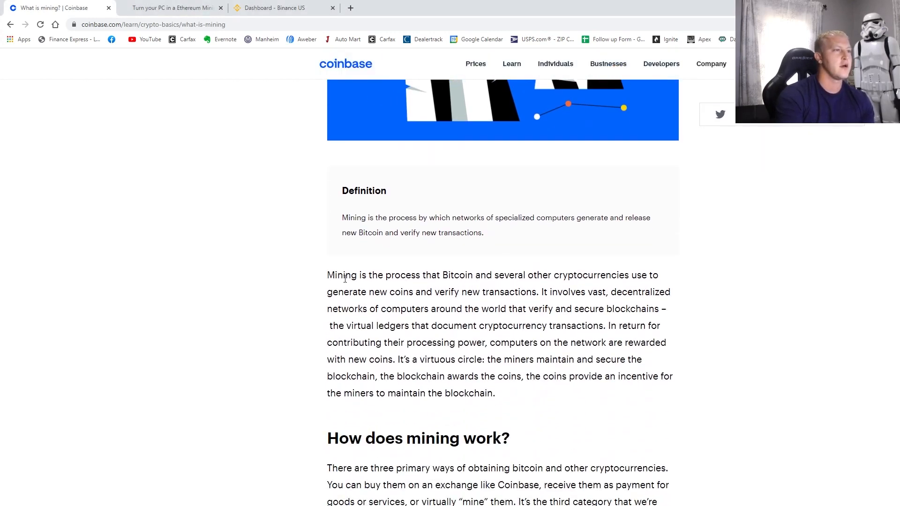
click(244, 29)
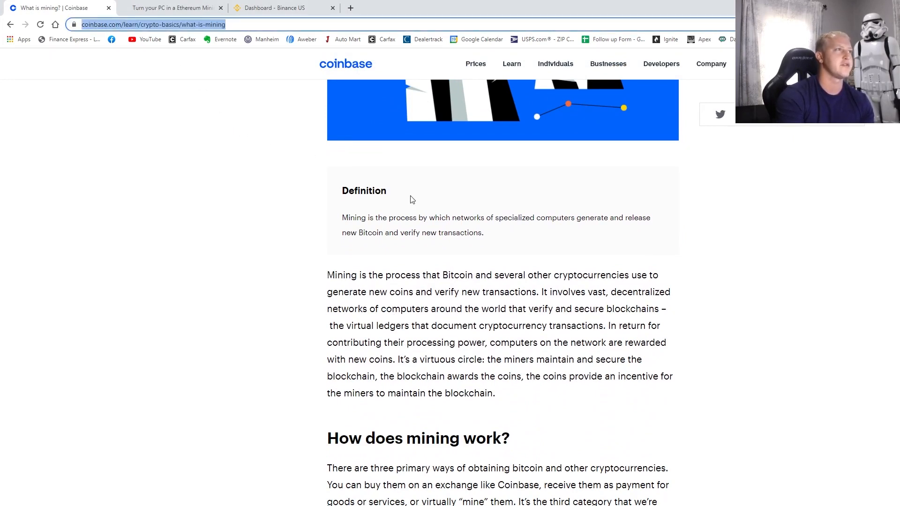
scroll(412, 200, down, 4)
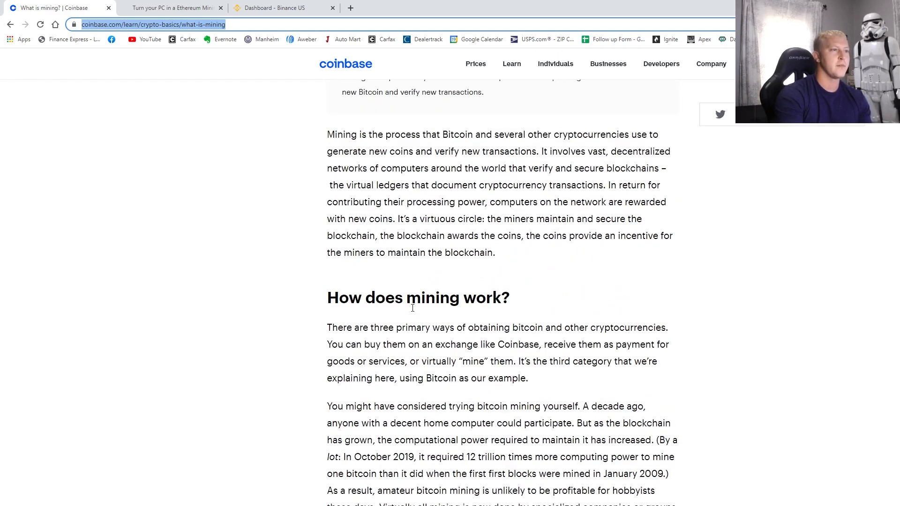
scroll(351, 321, down, 3)
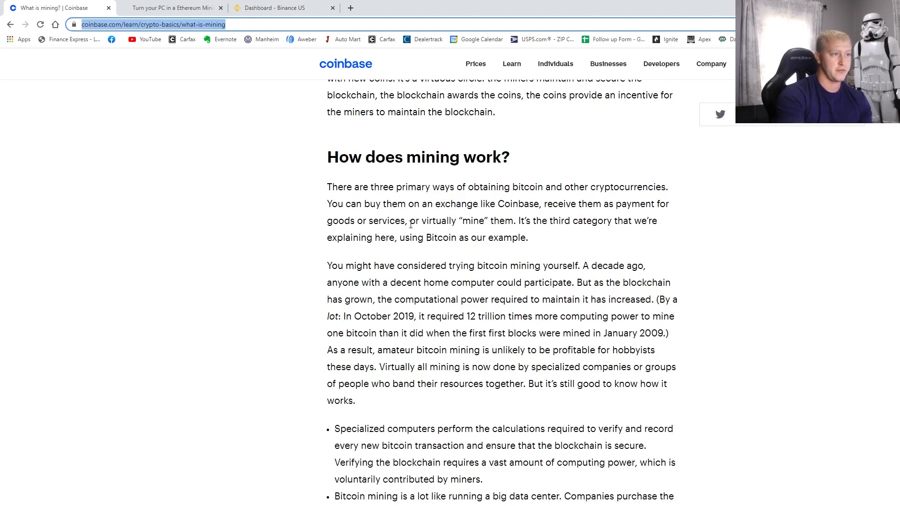
drag(419, 220, 515, 220)
scroll(441, 284, down, 1)
scroll(441, 284, down, 1)
drag(307, 190, 606, 436)
scroll(356, 352, down, 3)
click(546, 410)
- Close the Coinbase tab and bring the Ethereum guide back up to Step 1
scroll(546, 409, up, 3)
scroll(547, 409, up, 1)
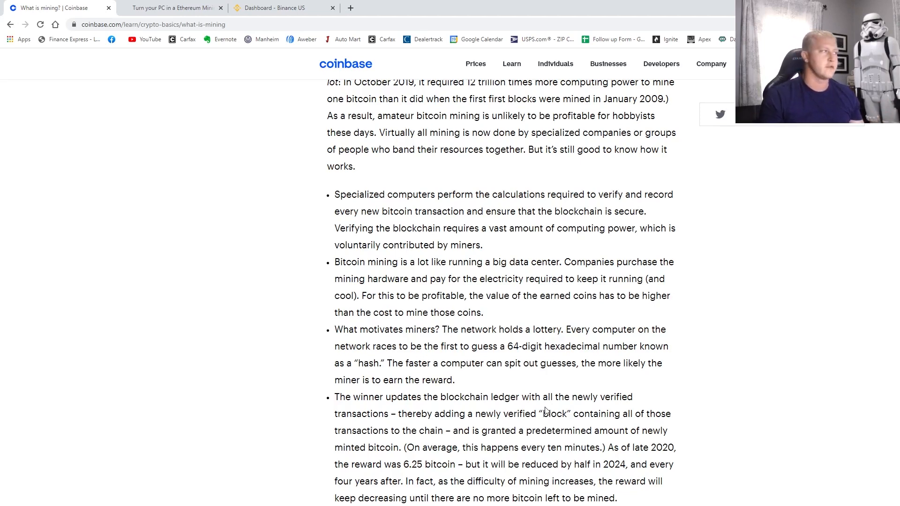
scroll(279, 231, up, 2)
scroll(299, 276, up, 5)
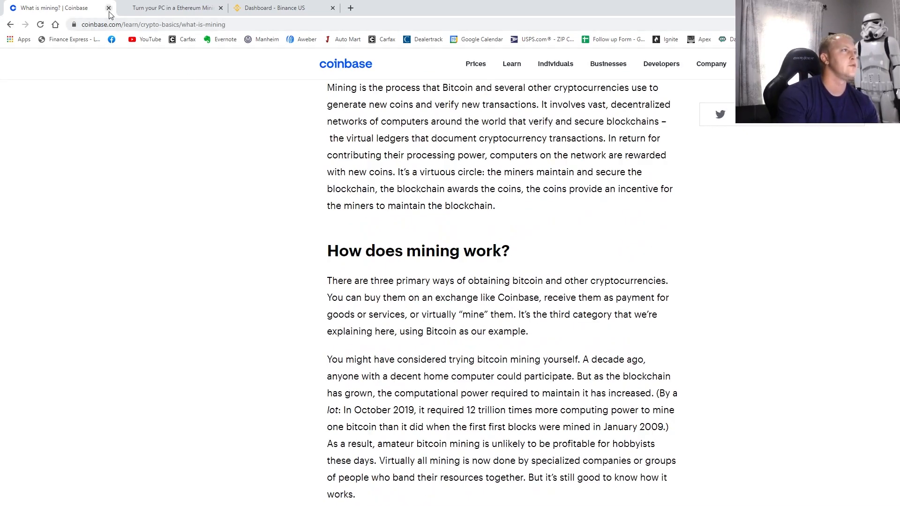
click(108, 9)
scroll(506, 259, up, 4)
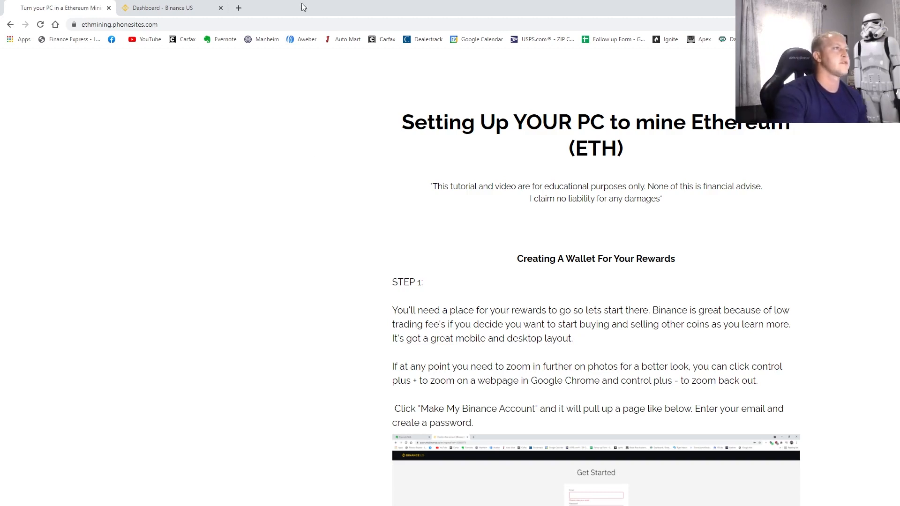
- Load whattomine.com in a new tab and scroll down to its GPU profitability table
click(239, 8)
text(what)
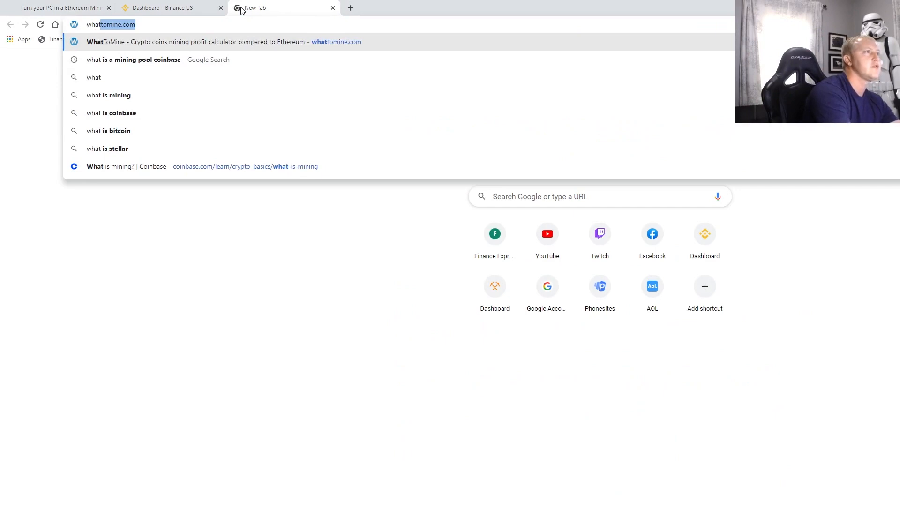
key(Return)
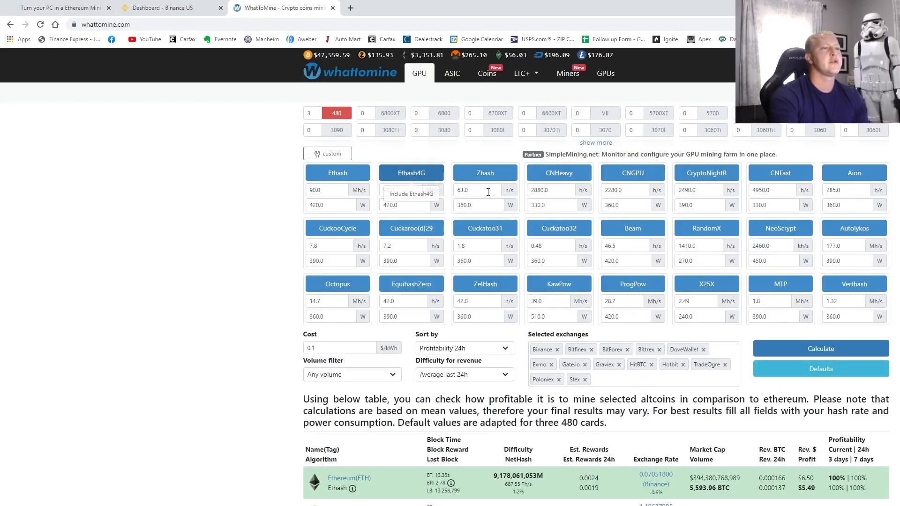
scroll(596, 304, down, 2)
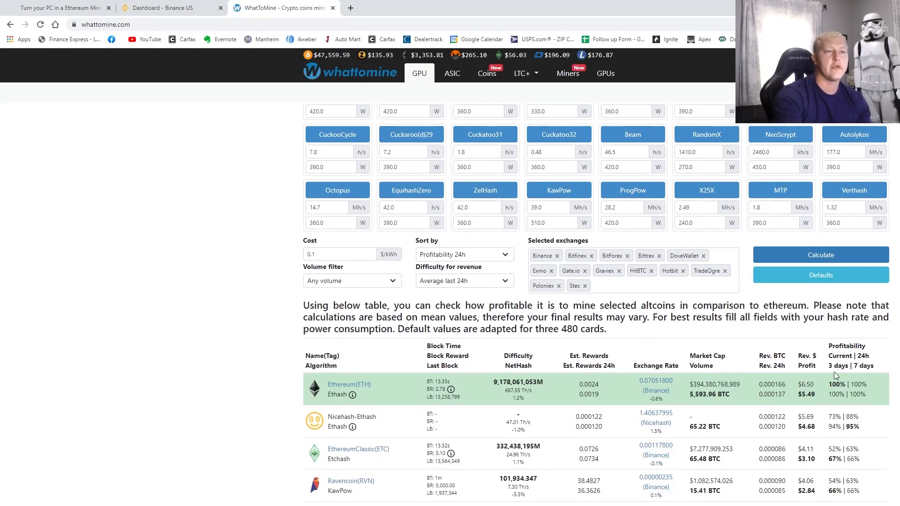
scroll(460, 286, down, 2)
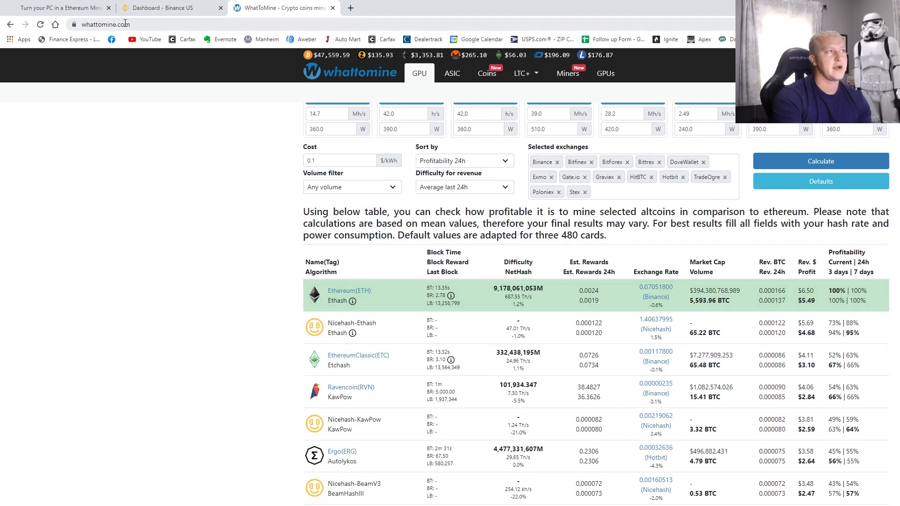
click(131, 23)
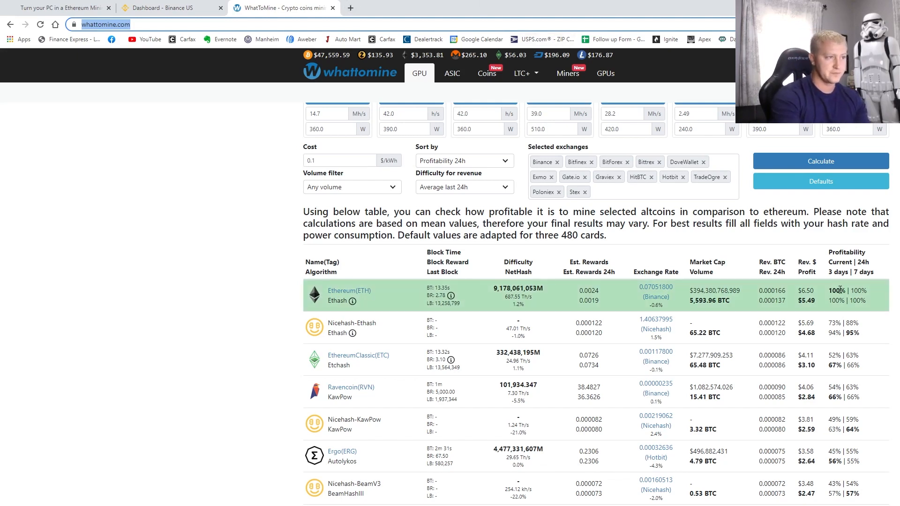
- Highlight profitability for Ethereum, EthereumClassic (67%) and Ravencoin (66%), then close WhatToMine
drag(827, 290, 873, 305)
click(872, 304)
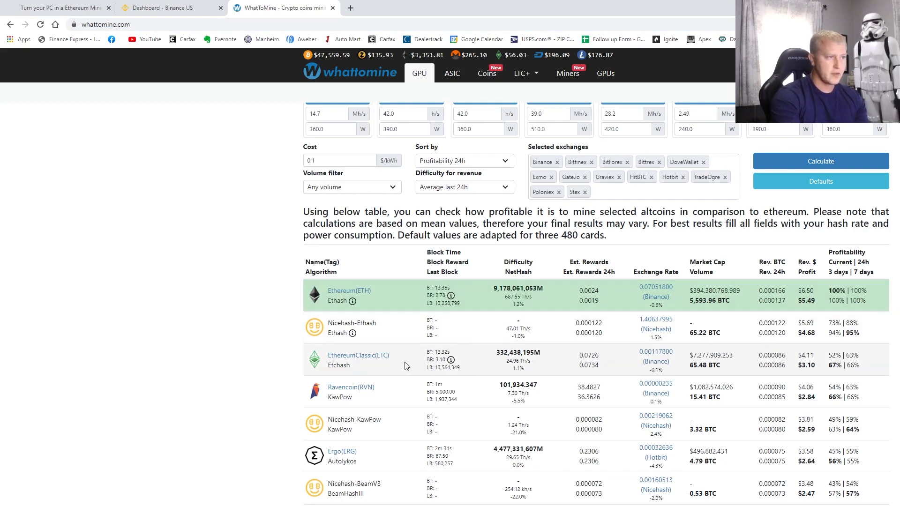
drag(828, 356, 834, 366)
click(836, 368)
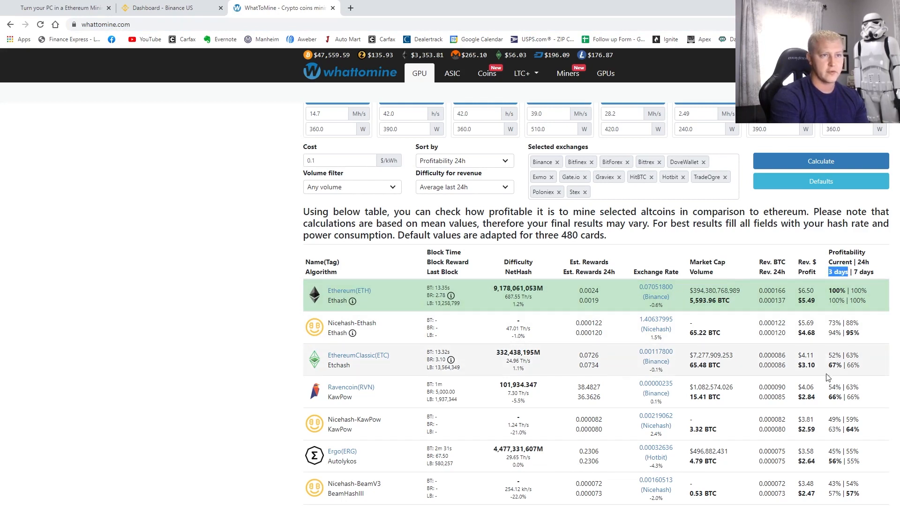
drag(828, 365, 842, 364)
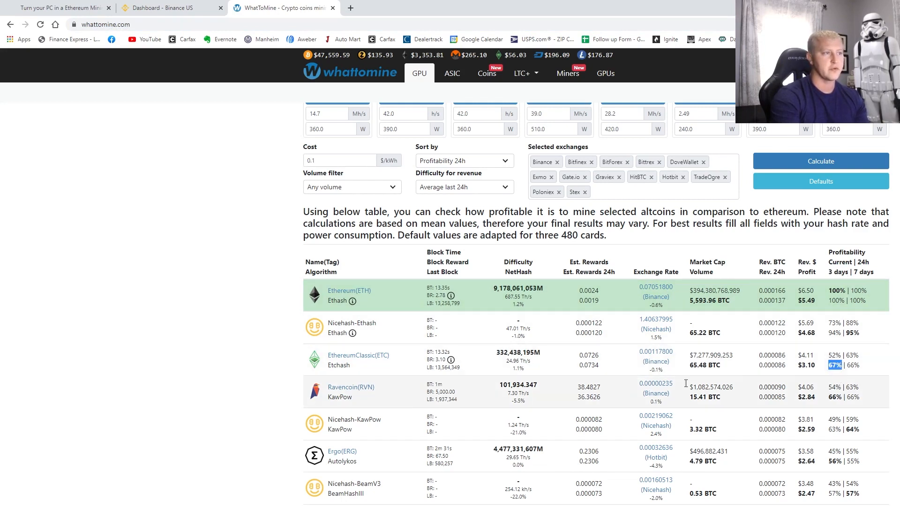
drag(827, 398, 860, 402)
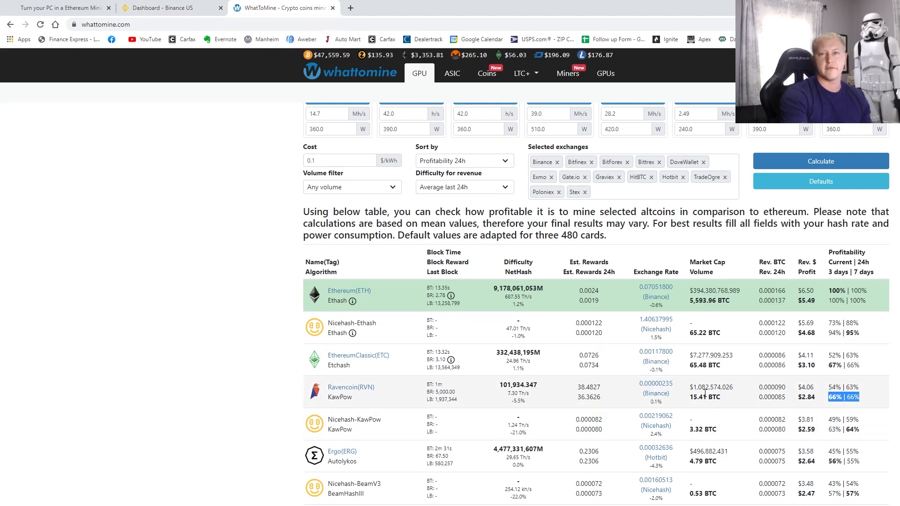
click(333, 8)
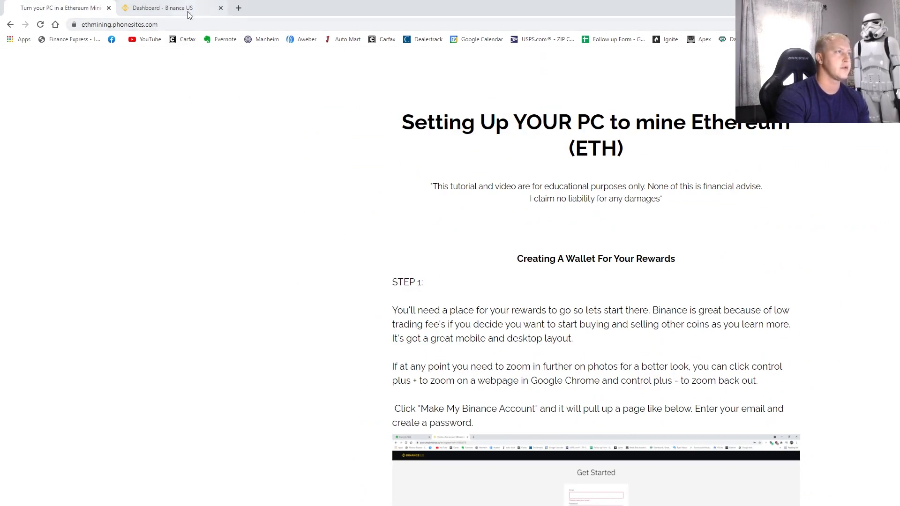
scroll(469, 274, down, 3)
scroll(473, 272, up, 3)
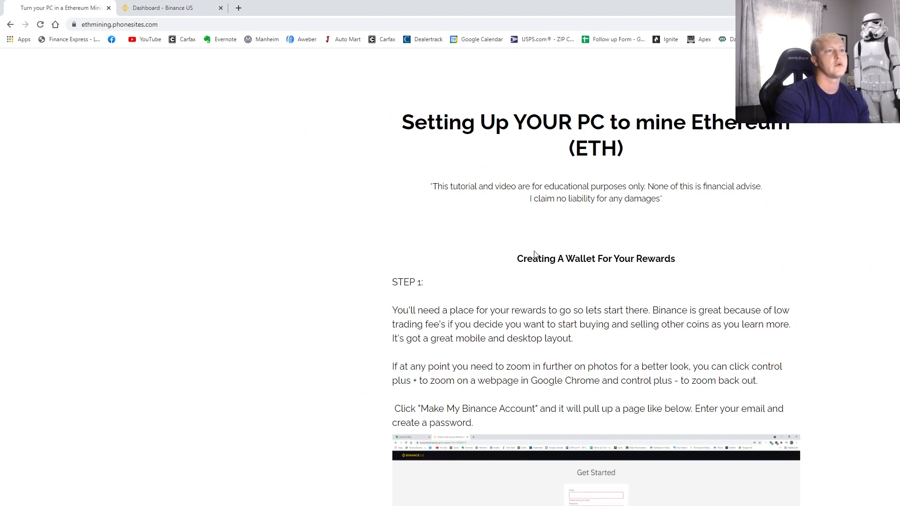
drag(507, 264, 701, 271)
click(856, 286)
scroll(851, 296, down, 1)
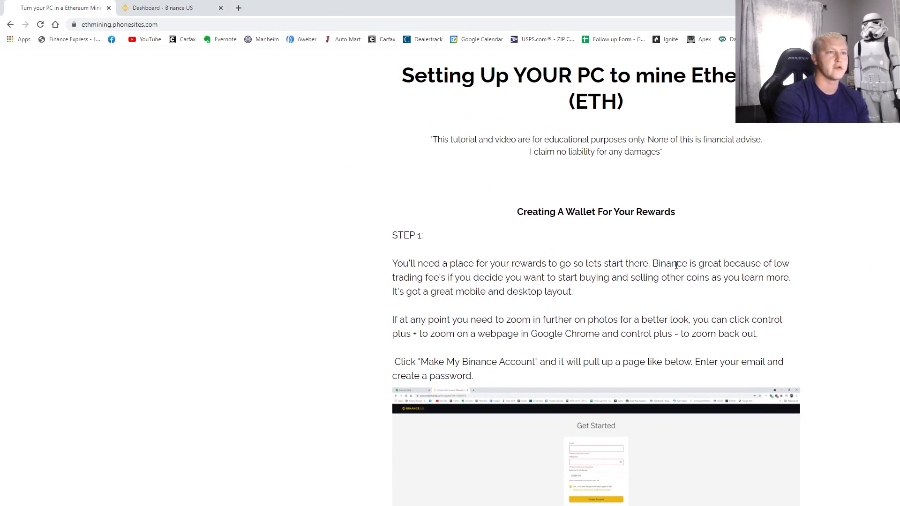
drag(653, 263, 782, 266)
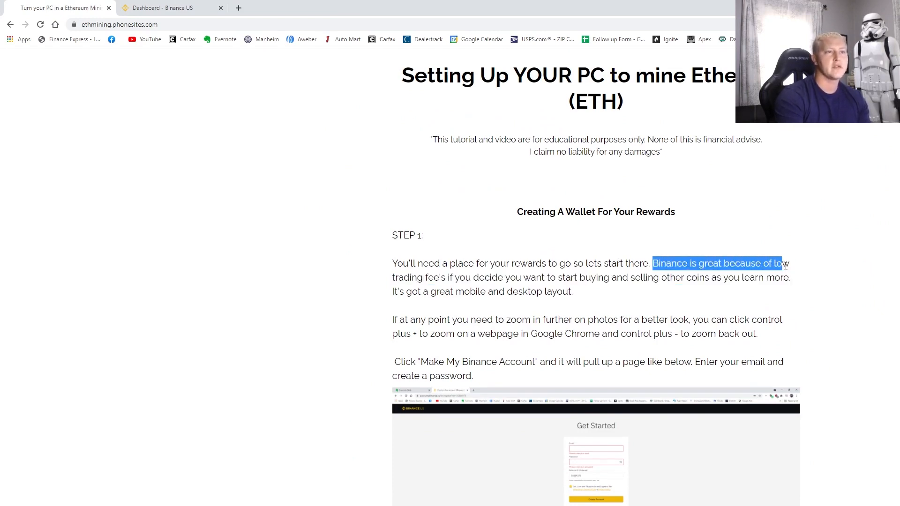
click(629, 301)
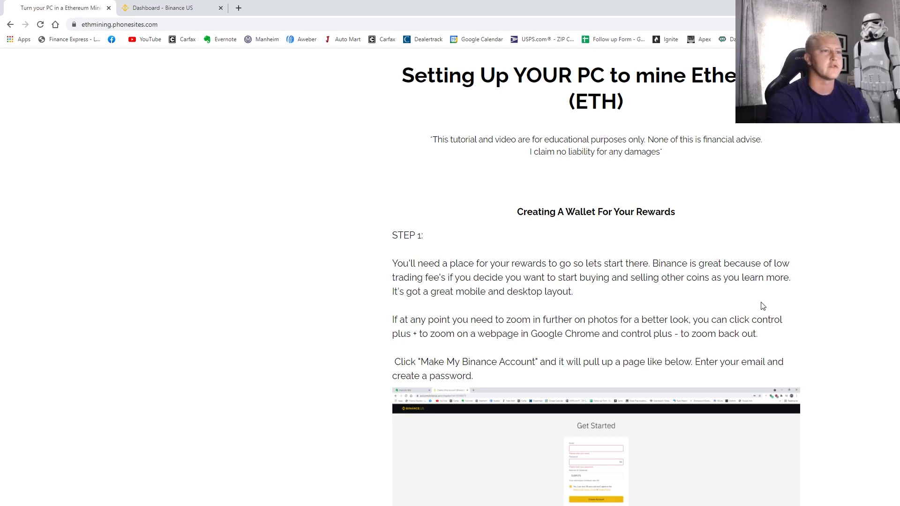
scroll(756, 304, down, 2)
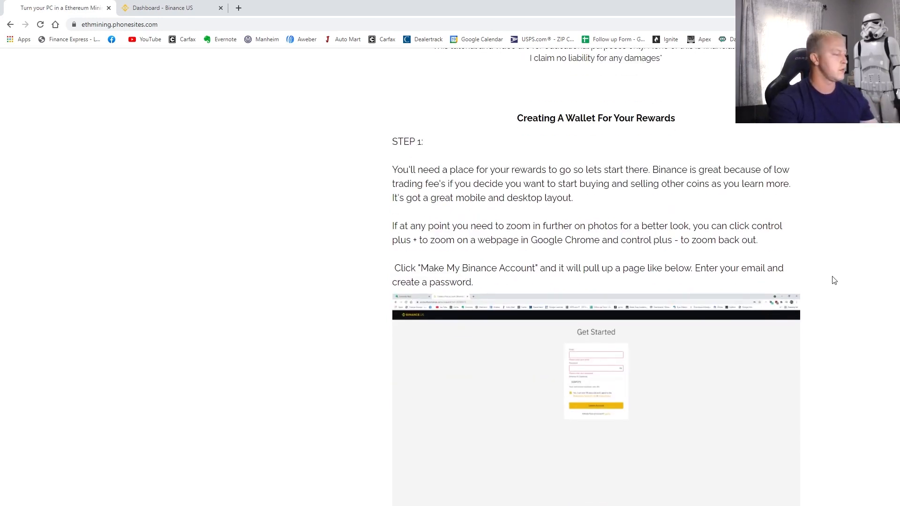
- Zoom the guide text in and out and check the Binance signup link's options
key(ctrl+plus)
key(ctrl+plus)
key(ctrl+minus)
key(ctrl+minus)
key(ctrl+plus)
key(ctrl+plus)
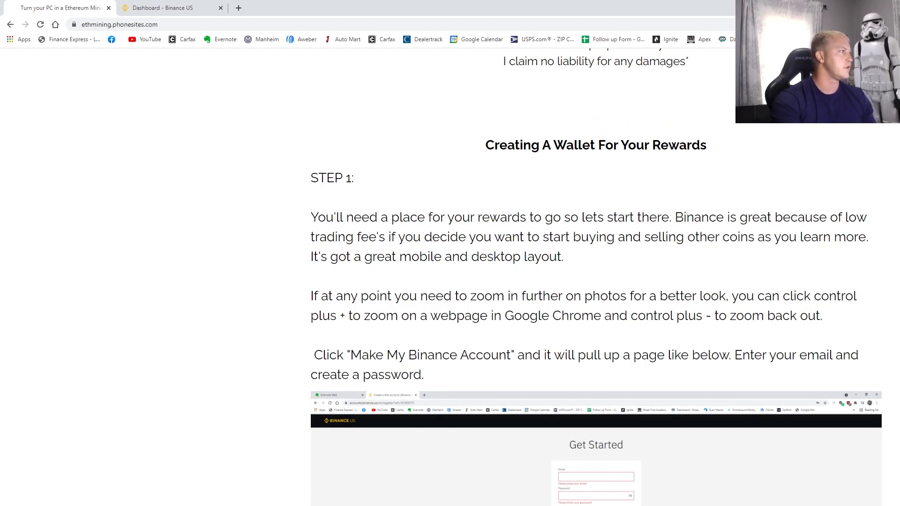
key(ctrl+minus)
key(ctrl+minus)
key(ctrl+minus)
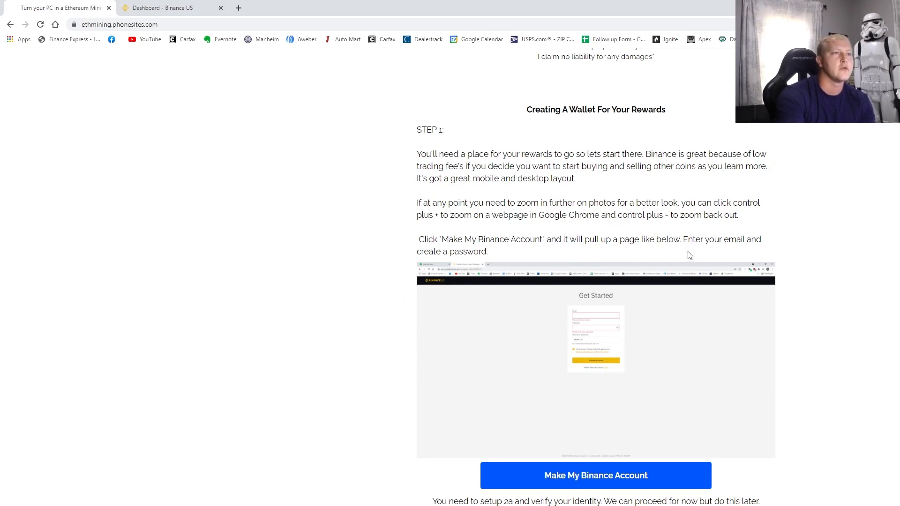
right_click(590, 481)
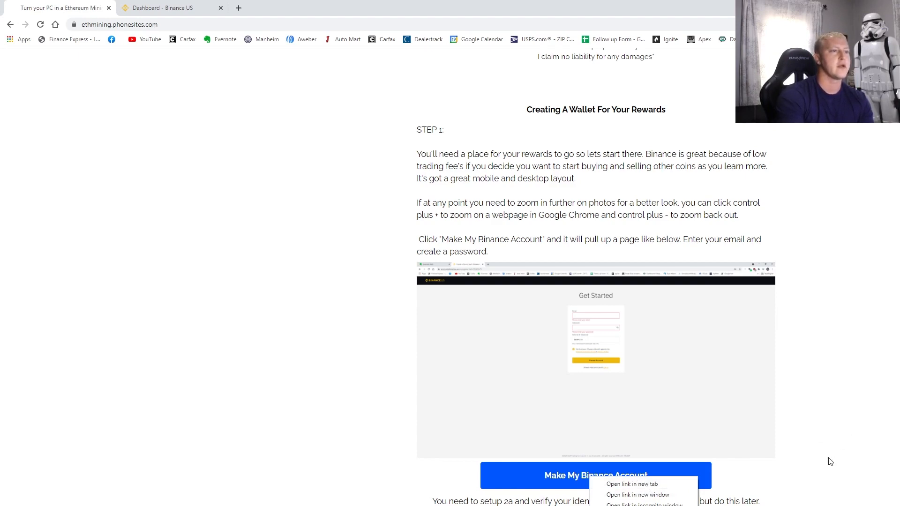
click(868, 421)
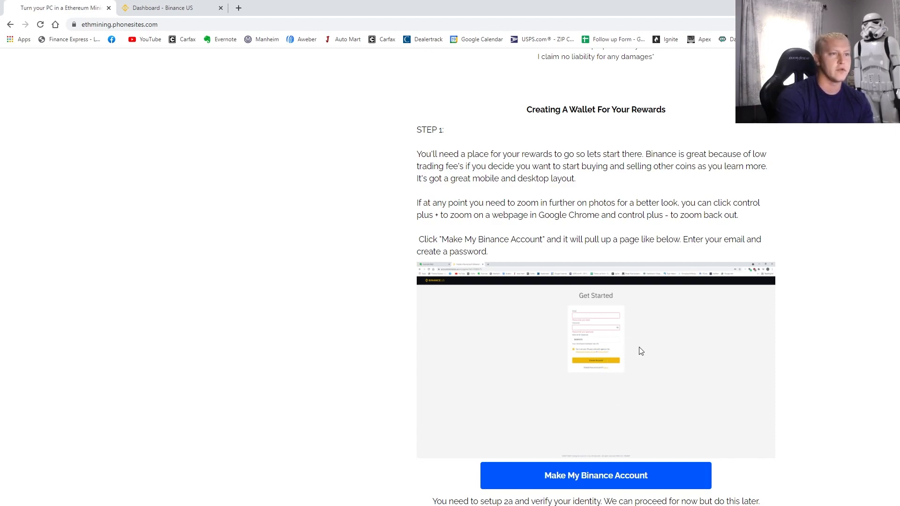
- Highlight the guide's instruction to search for ETH, then switch to the Binance dashboard tab
scroll(672, 363, down, 2)
scroll(672, 363, down, 3)
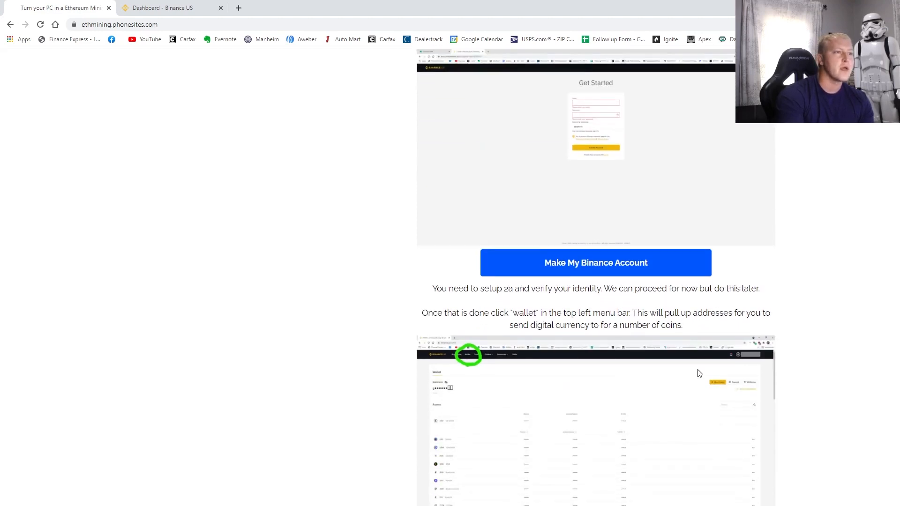
scroll(656, 293, down, 1)
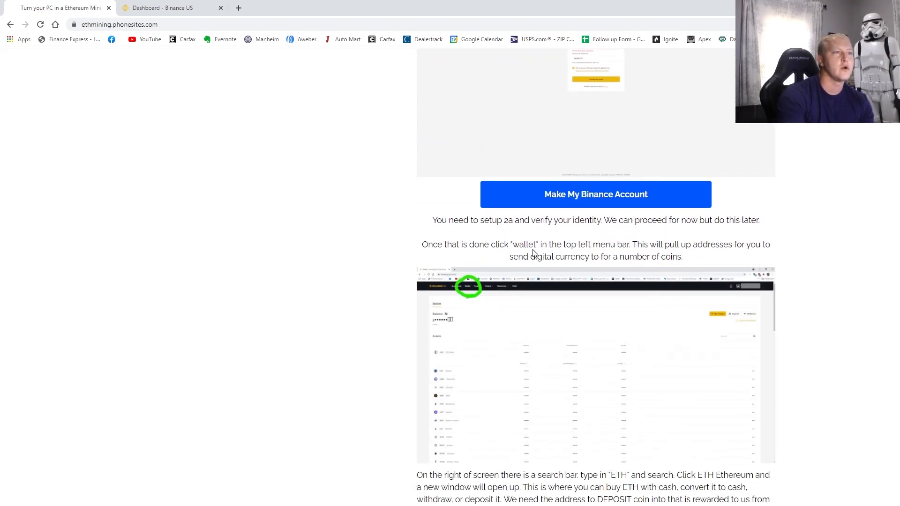
drag(495, 244, 677, 256)
scroll(670, 281, down, 2)
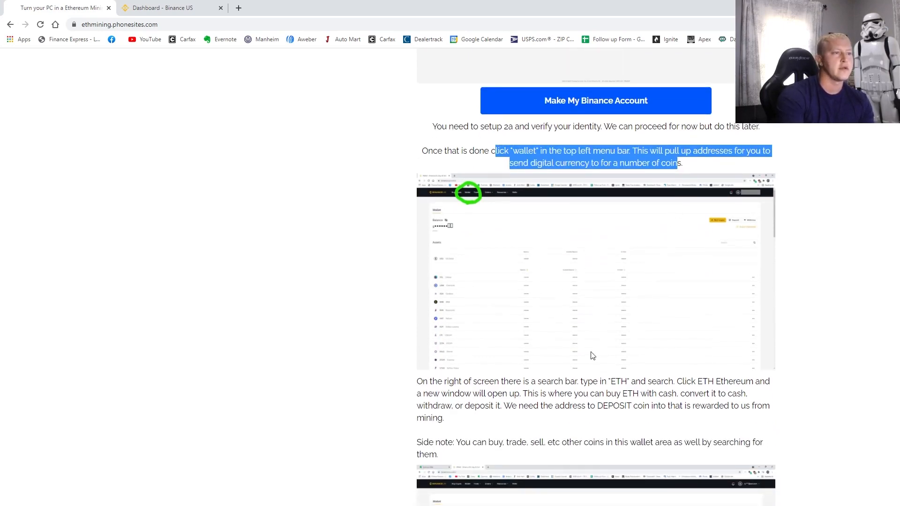
drag(610, 381, 634, 381)
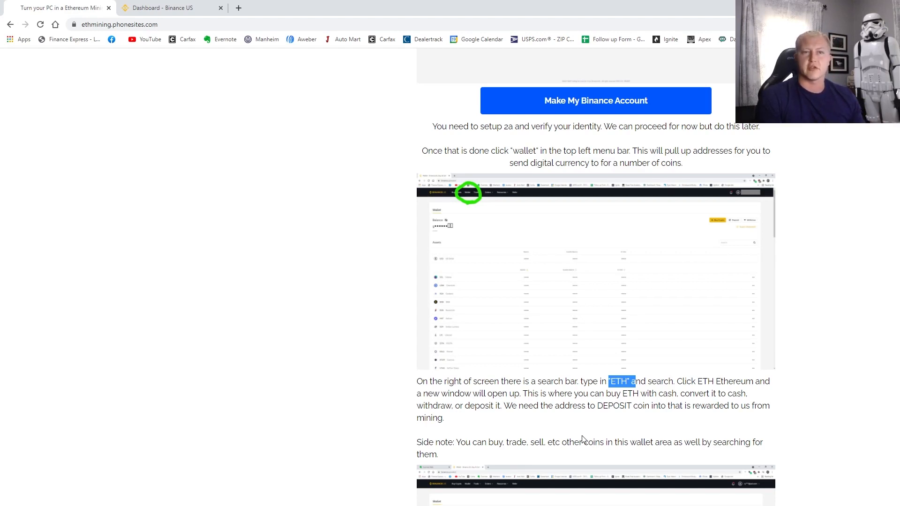
click(201, 6)
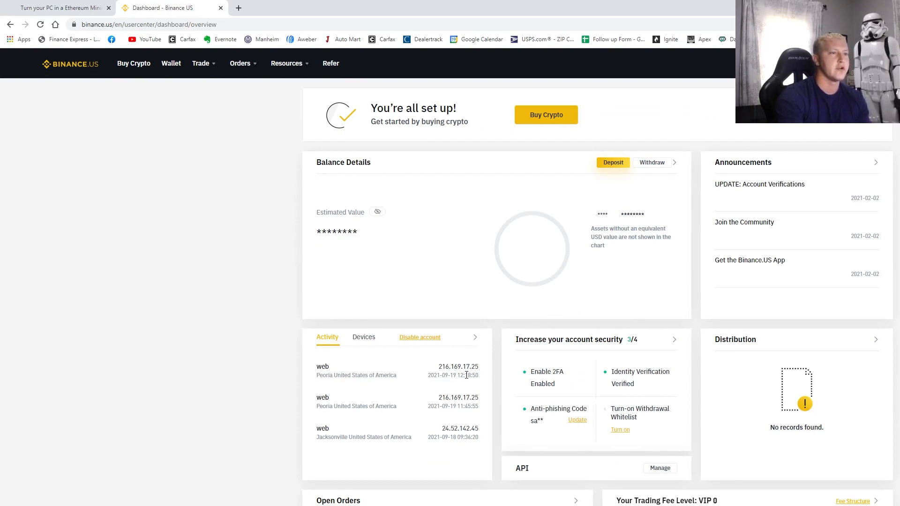
- Open the Binance.US Wallet page and the ETH Ethereum transaction history
click(172, 66)
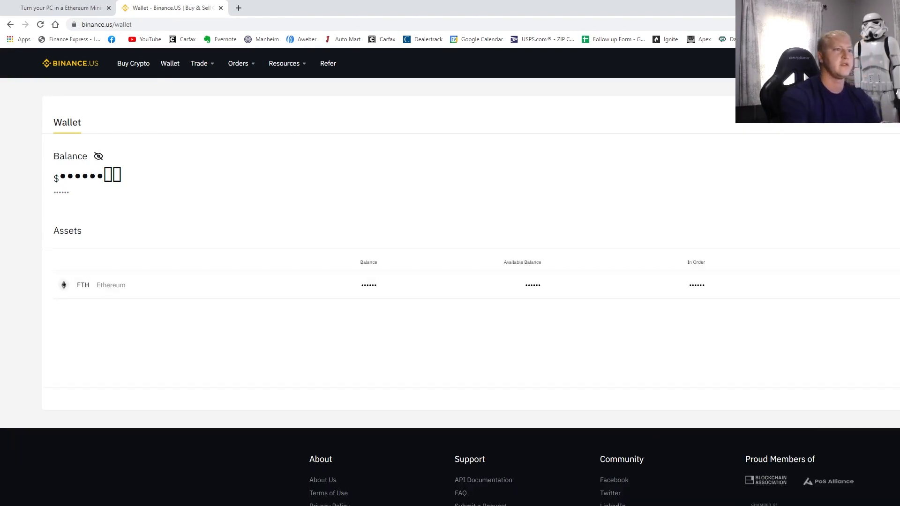
click(106, 293)
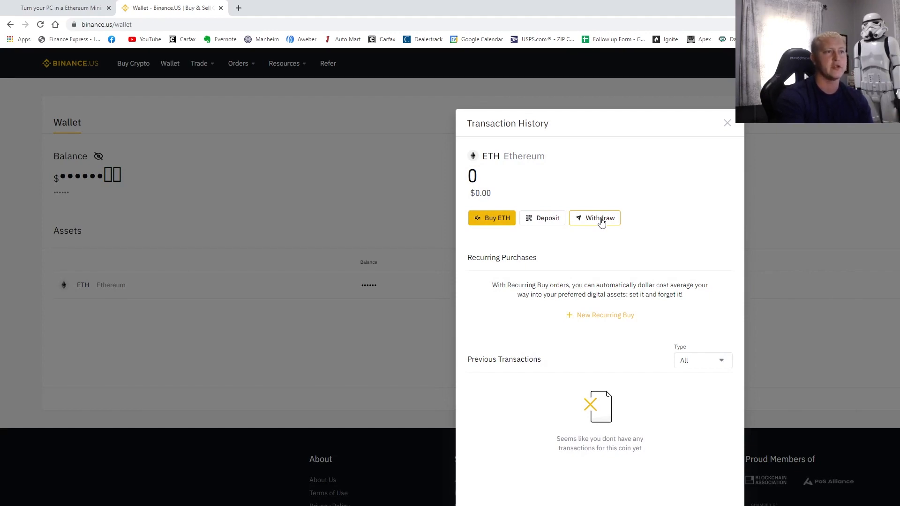
- Bring up the ETH deposit on the ERC20 network and copy the ETH deposit address
click(544, 219)
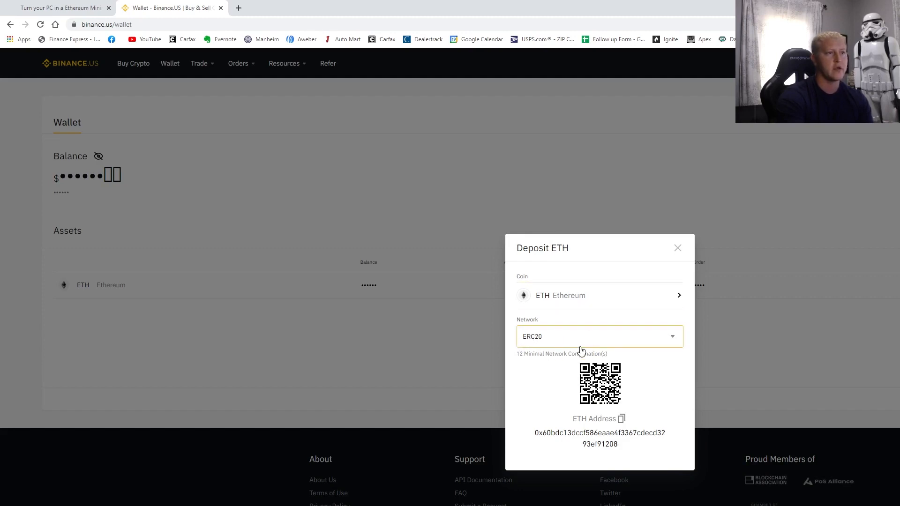
click(560, 338)
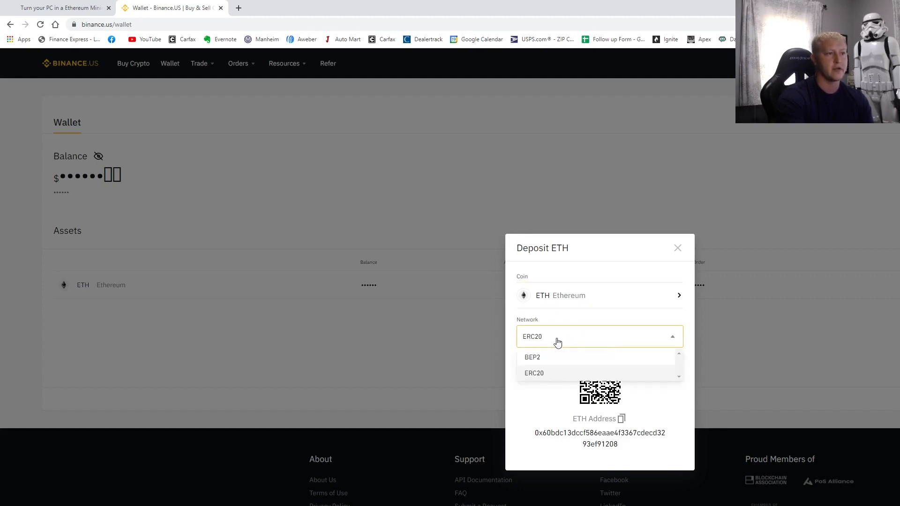
click(541, 377)
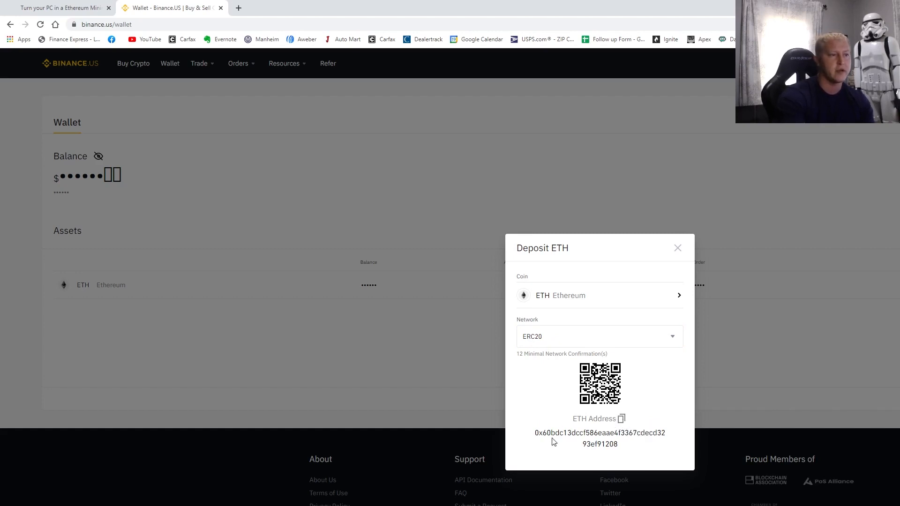
drag(536, 433, 617, 444)
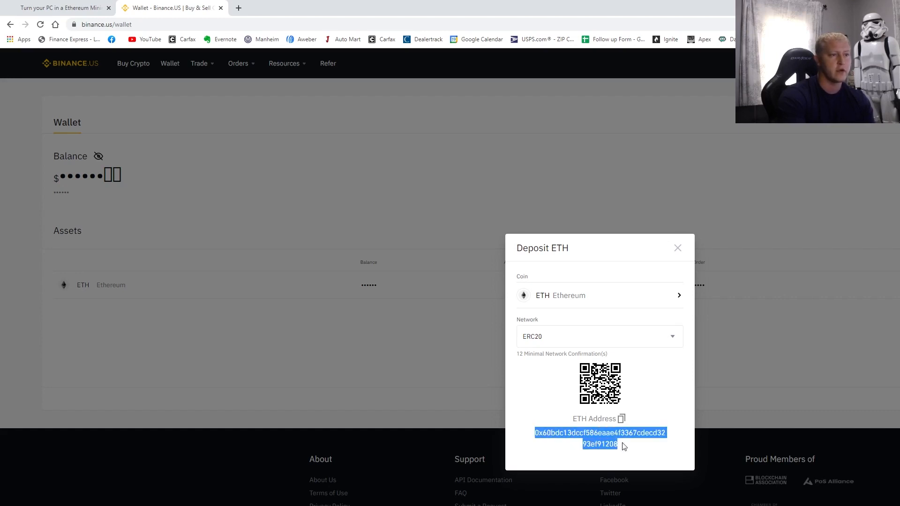
click(622, 421)
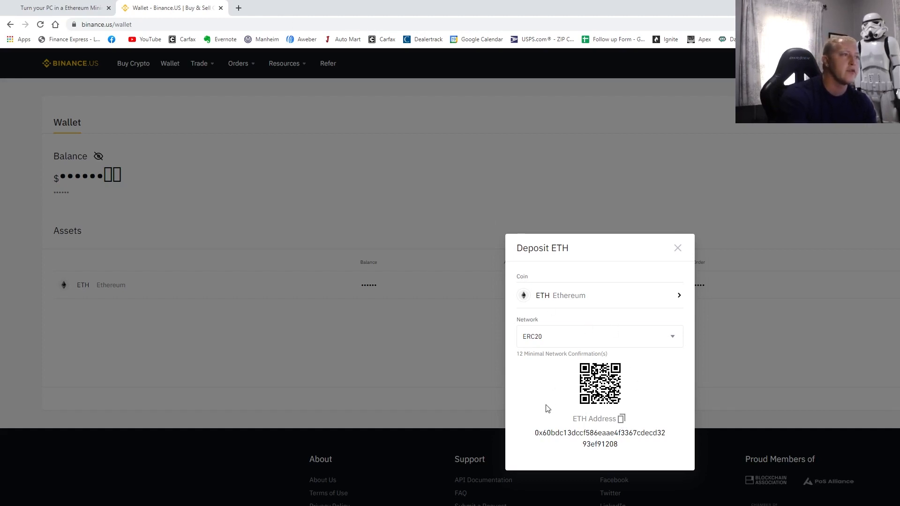
- Check the guide's Deposit section, reselect the full ETH address on Binance, and return to the guide
click(79, 5)
scroll(604, 367, down, 3)
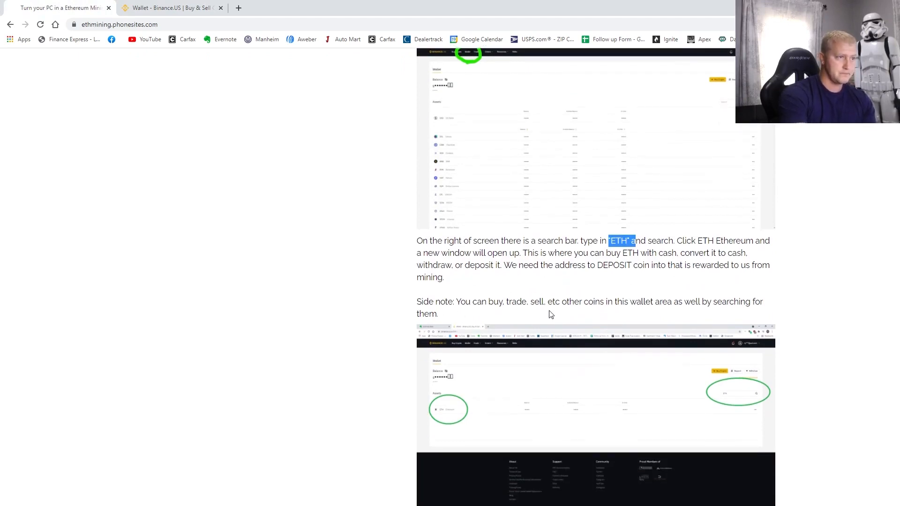
scroll(483, 299, down, 6)
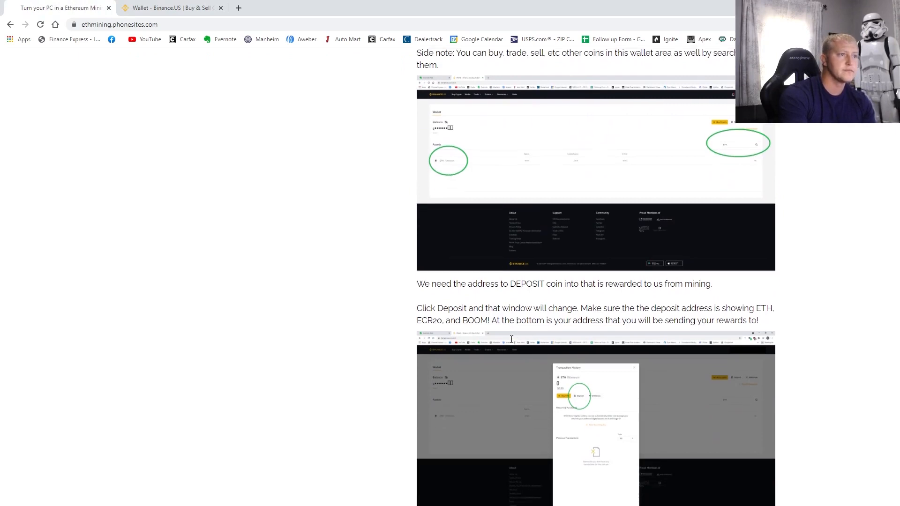
scroll(564, 344, down, 5)
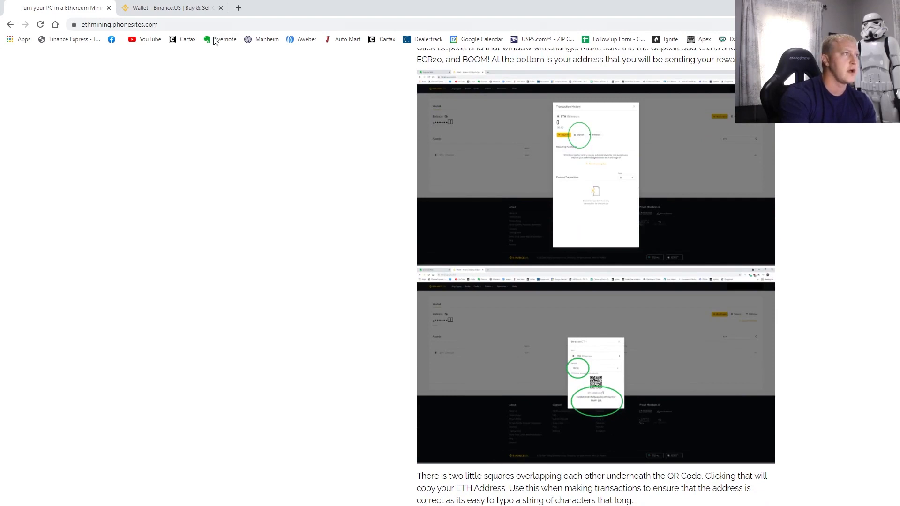
click(199, 13)
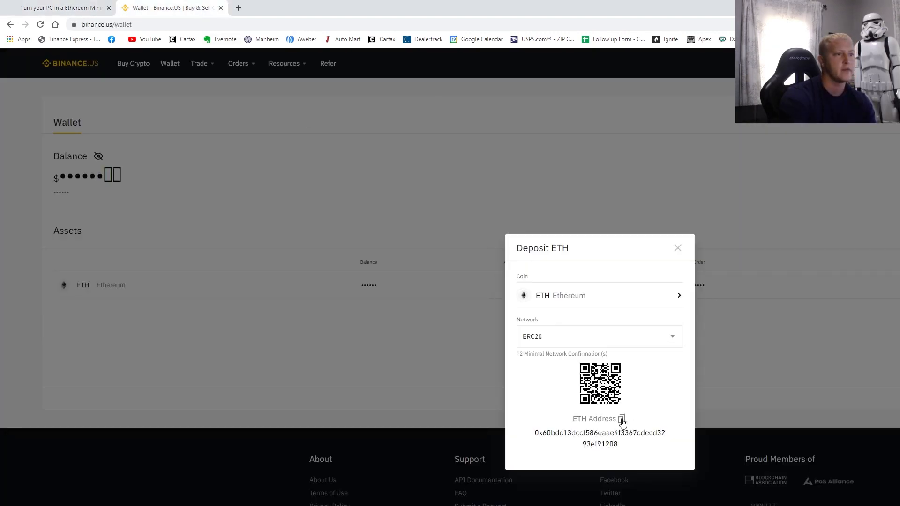
drag(614, 446, 537, 432)
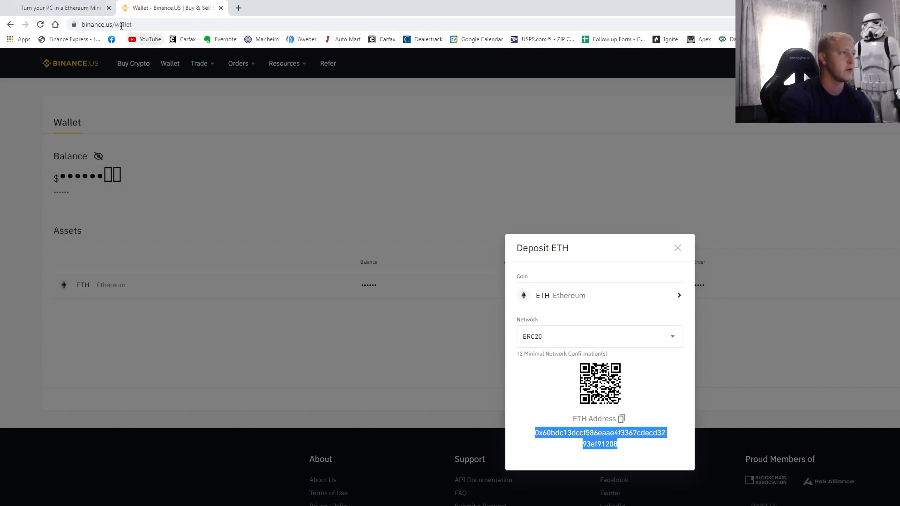
click(77, 8)
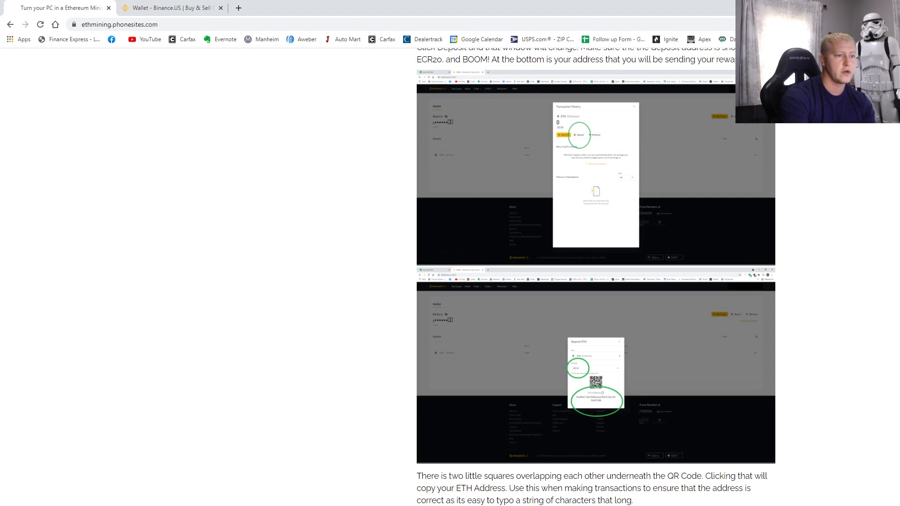
- Go to the Downloading Apps Needed To Mine page and read through Step 2
click(548, 504)
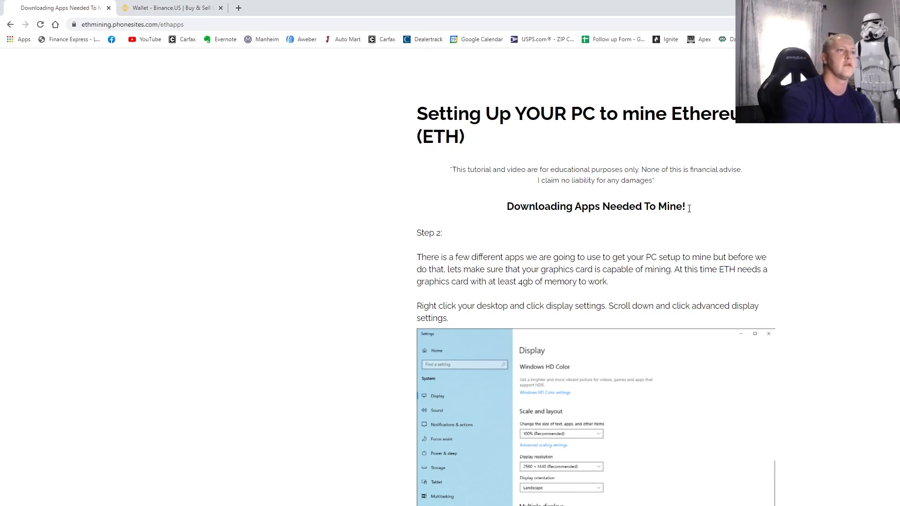
scroll(614, 300, down, 2)
scroll(624, 319, down, 2)
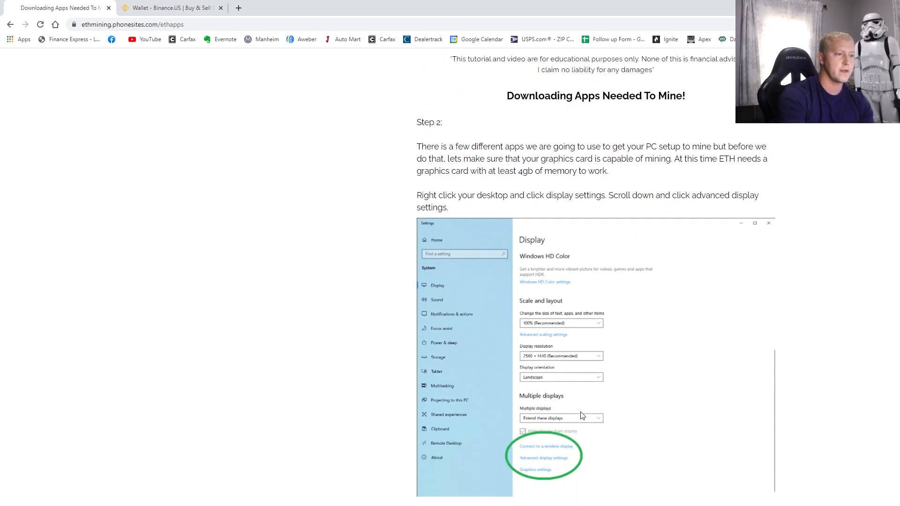
scroll(614, 245, up, 1)
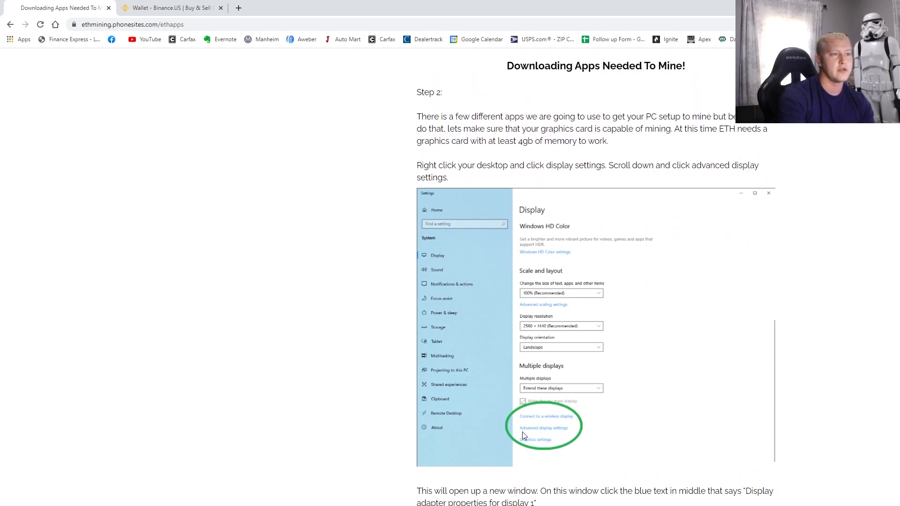
scroll(549, 437, down, 3)
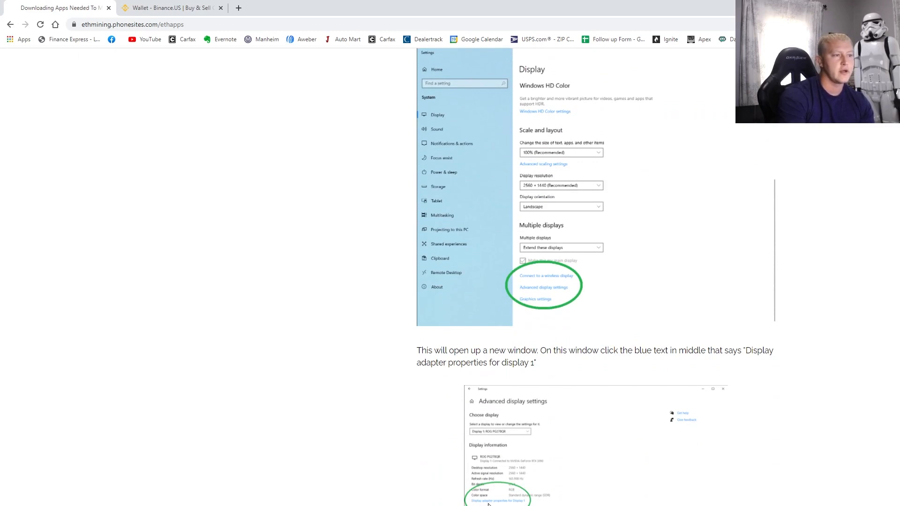
- Minimise Chrome and open Windows Display settings from the desktop
key(super+d)
right_click(553, 287)
click(586, 396)
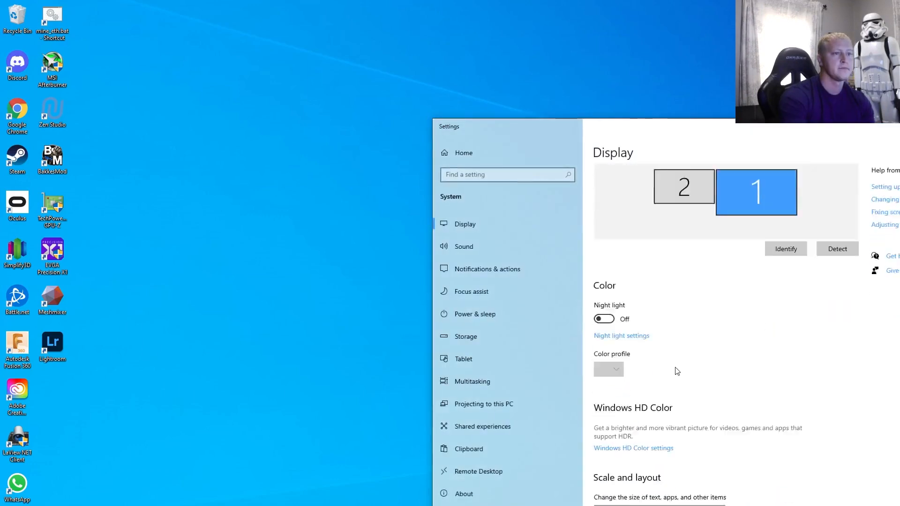
scroll(609, 304, down, 5)
- For Display 1: ROG PG278QR, confirm the RTX 3090's 24576 MB dedicated video memory, then close the adapter properties
click(651, 494)
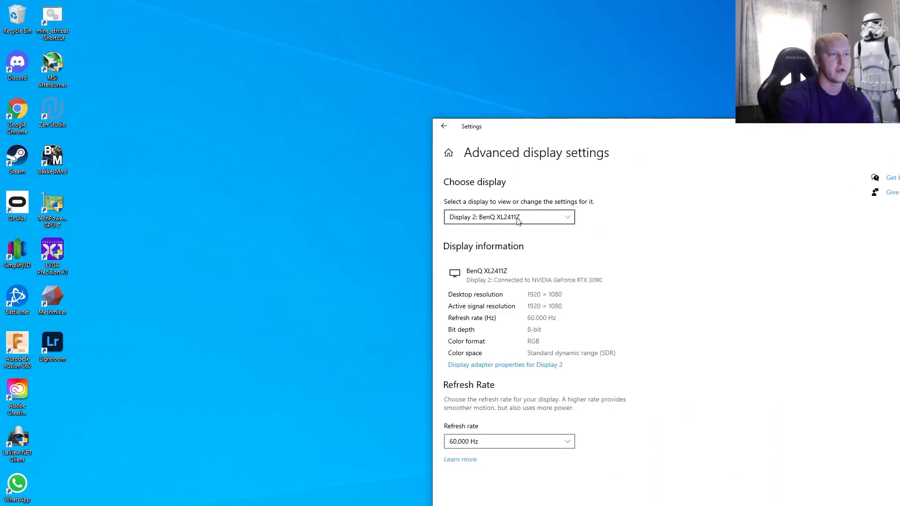
click(515, 217)
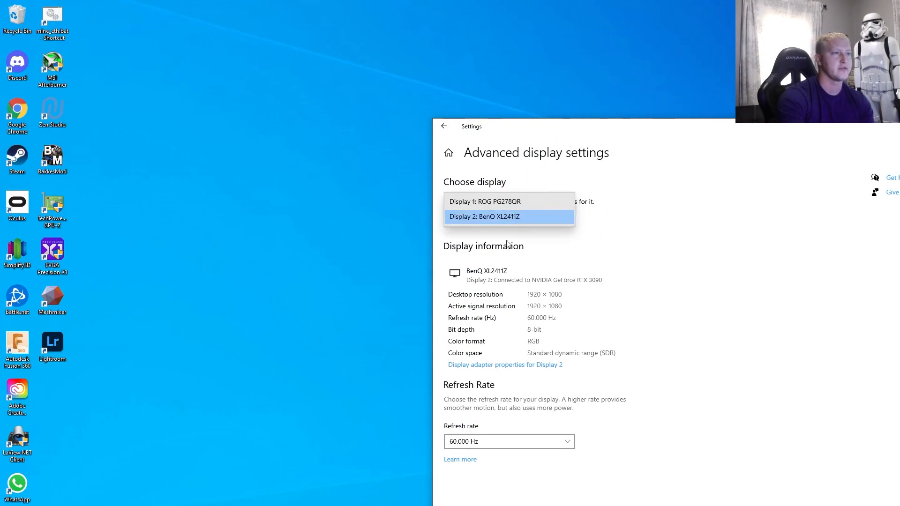
click(504, 203)
click(521, 365)
drag(194, 69, 325, 108)
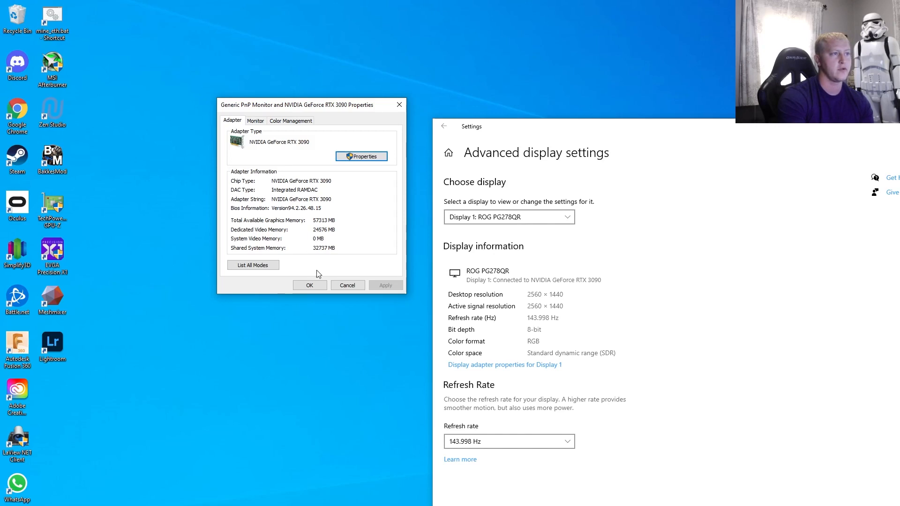
click(309, 285)
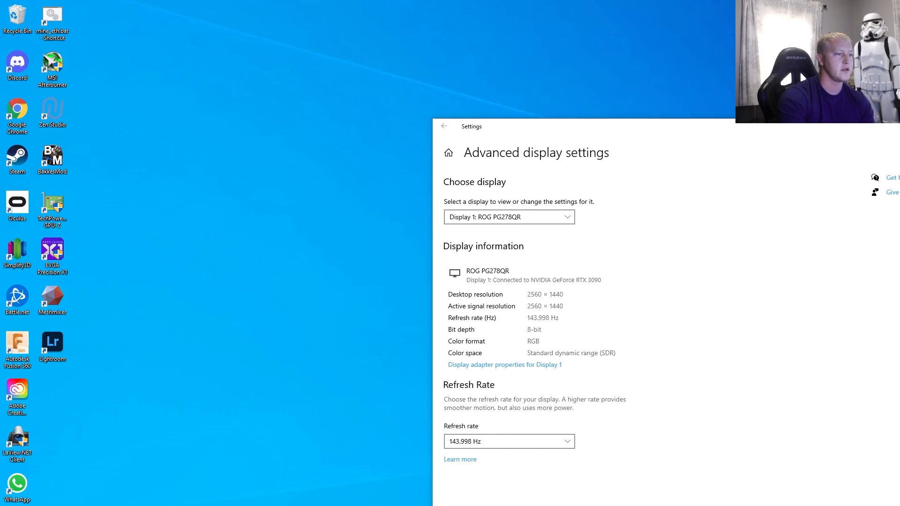
- Bring Chrome back and scroll the ethapps page down to the 7-Zip section
key(alt+Tab)
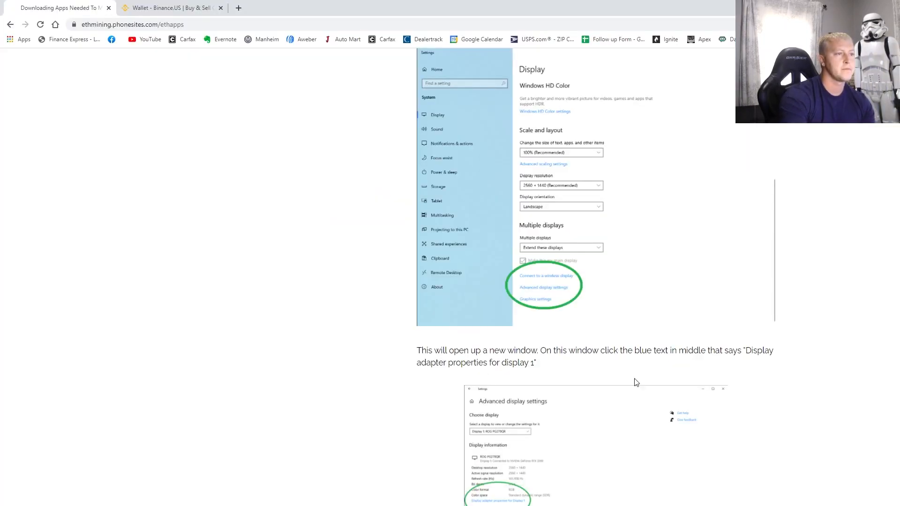
scroll(581, 414, down, 1)
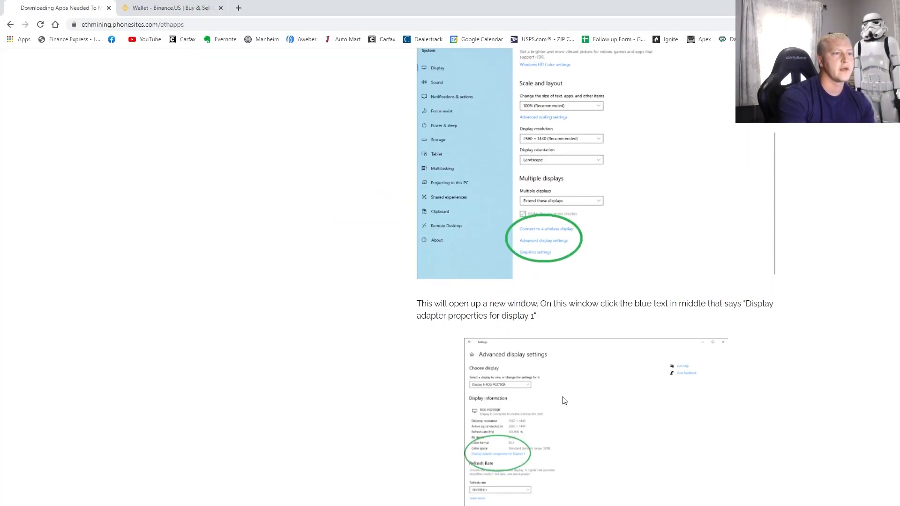
scroll(564, 394, down, 7)
scroll(578, 424, down, 1)
scroll(630, 445, down, 6)
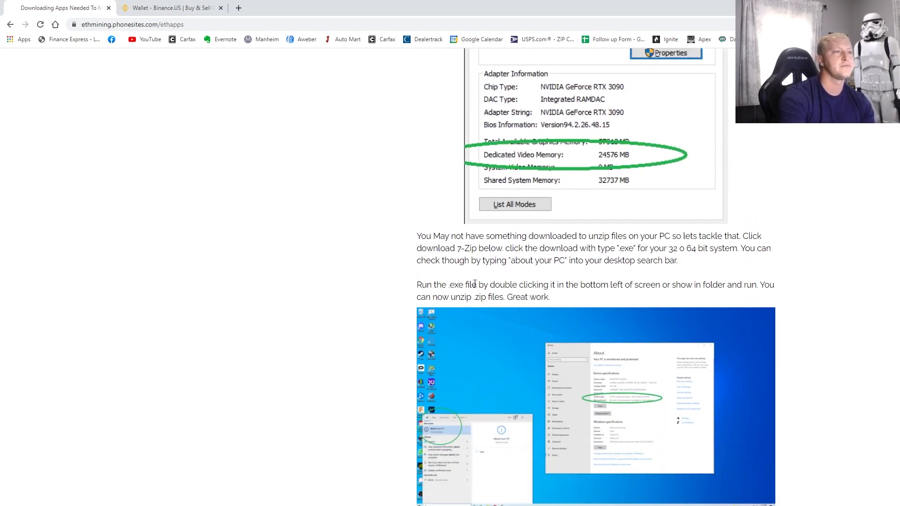
scroll(503, 249, down, 1)
scroll(668, 163, up, 1)
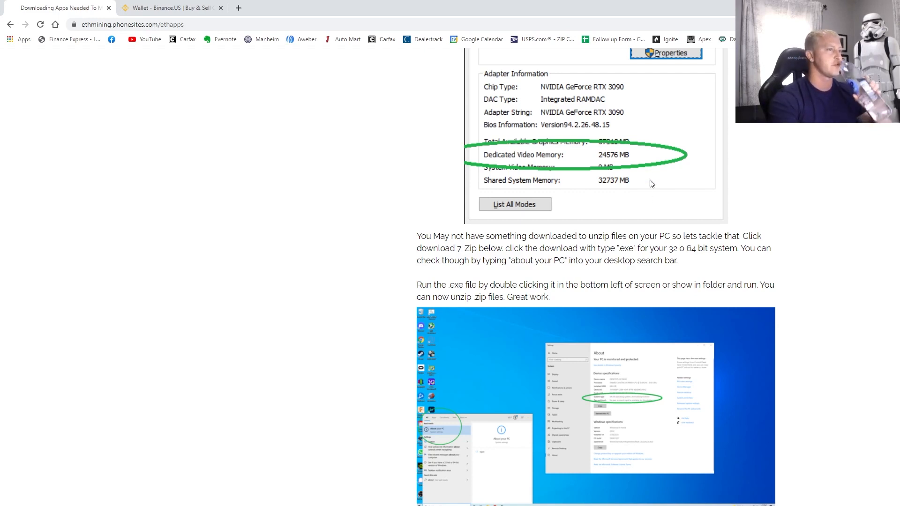
scroll(620, 300, down, 2)
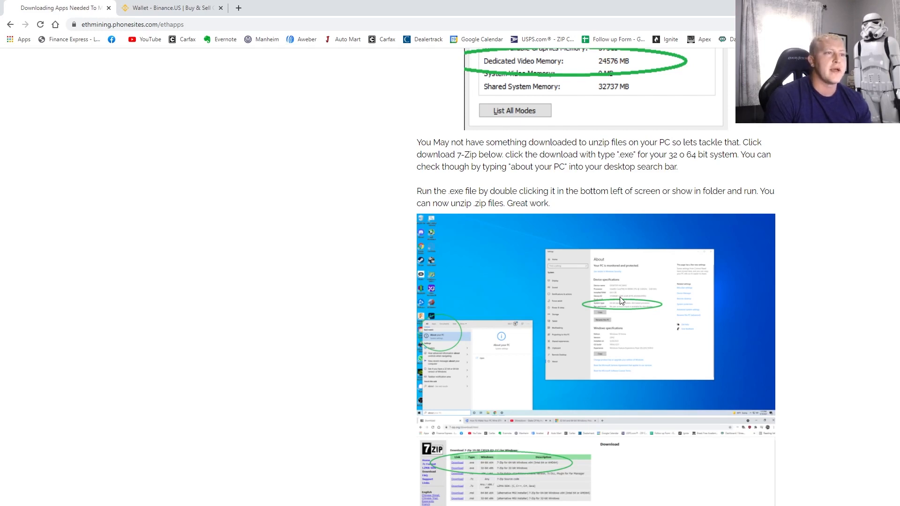
scroll(619, 300, down, 3)
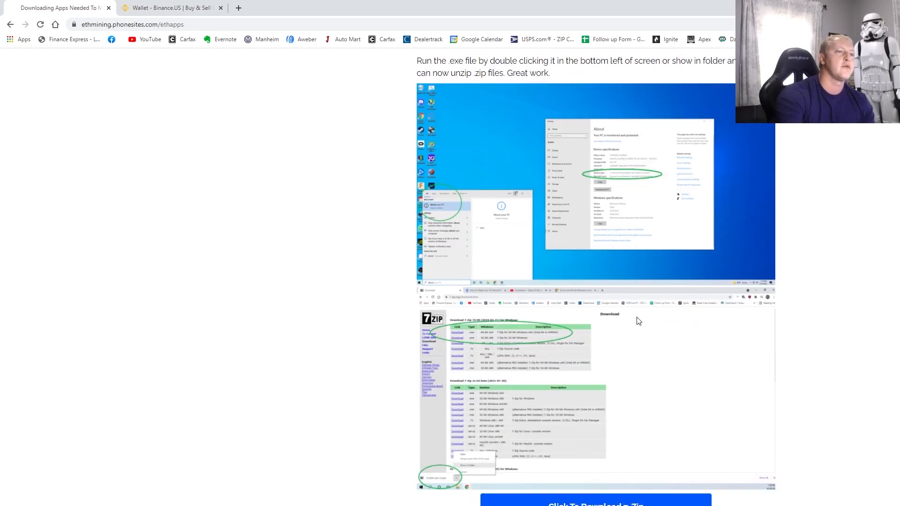
- Open the 7-Zip download page in a new tab, note the 64-bit 7-Zip 19.00 installer, and return to the guide
right_click(599, 495)
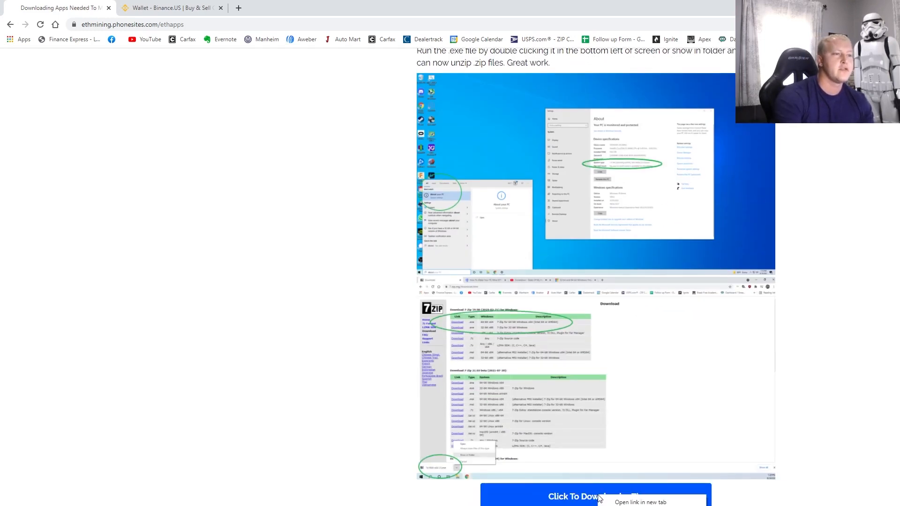
click(640, 501)
click(188, 8)
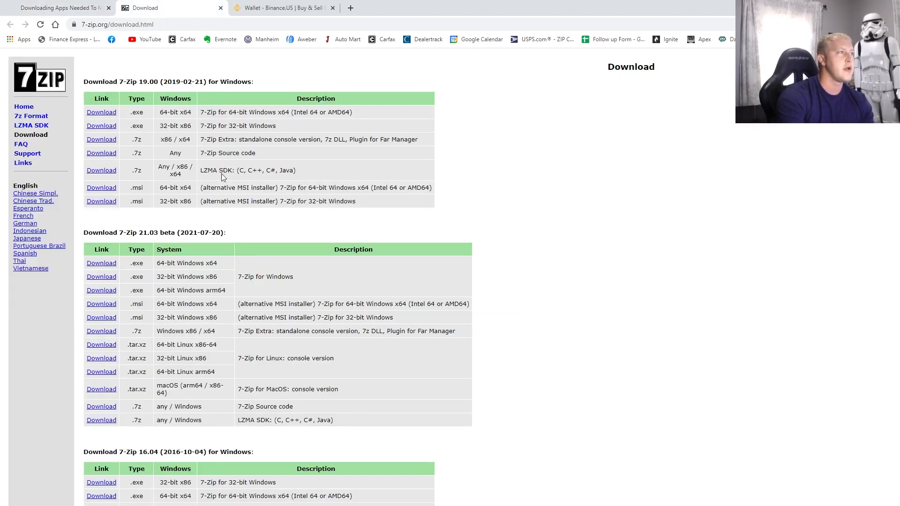
drag(125, 112, 351, 130)
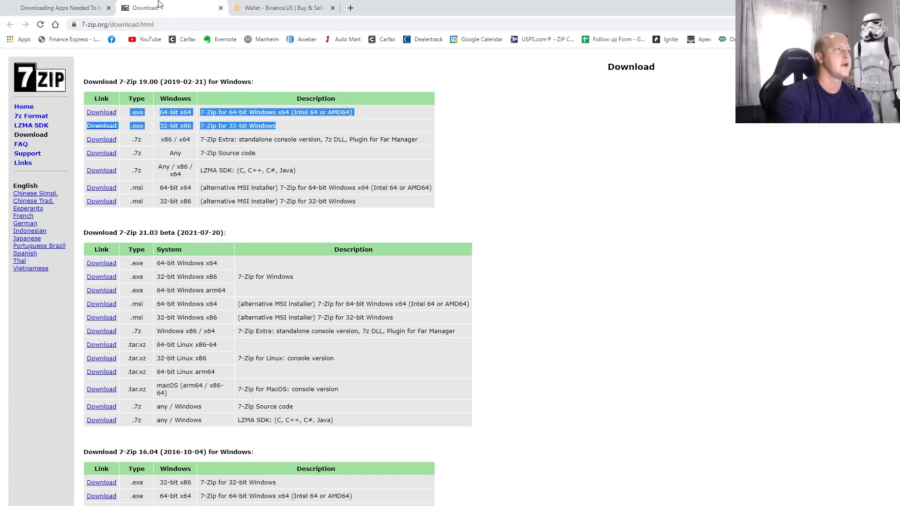
click(58, 8)
scroll(630, 301, up, 3)
scroll(630, 301, up, 2)
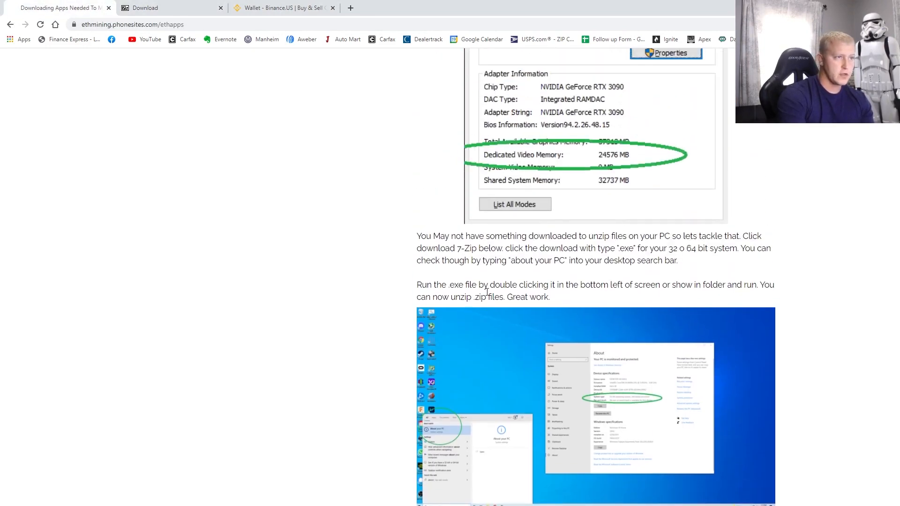
scroll(538, 329, down, 2)
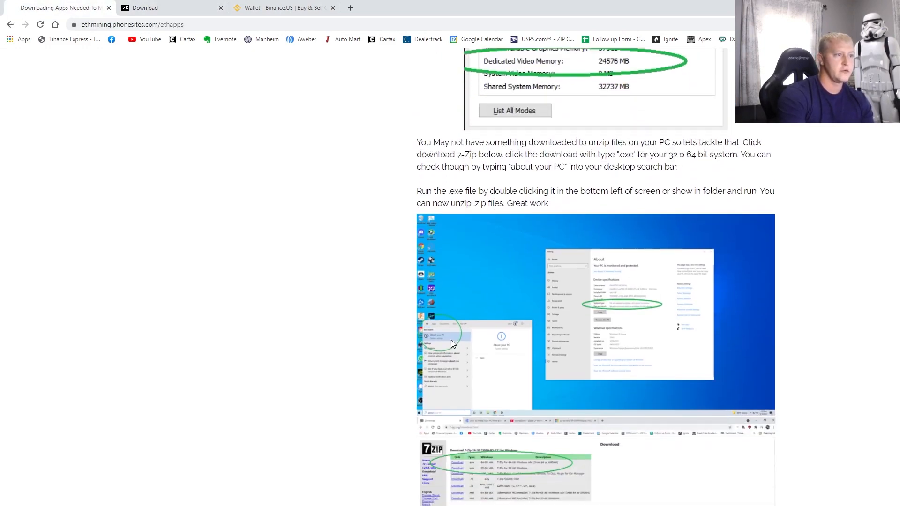
- Open About your PC and highlight the system type: 64-bit operating system, x64-based processor
key(super)
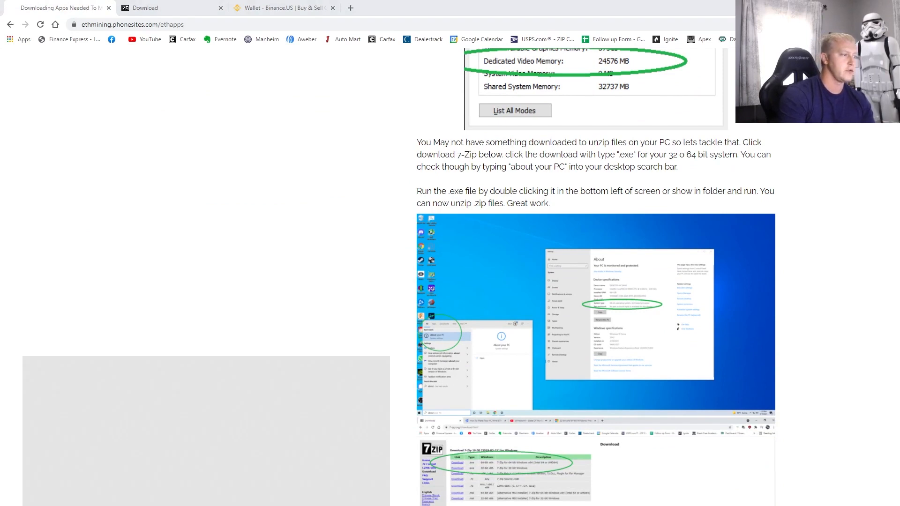
text(about your pc)
key(Return)
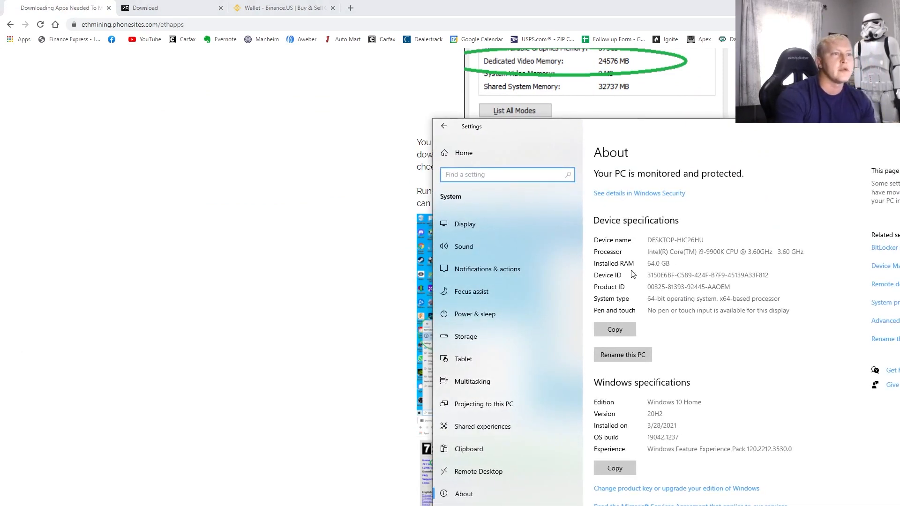
drag(667, 298, 622, 299)
drag(779, 299, 640, 301)
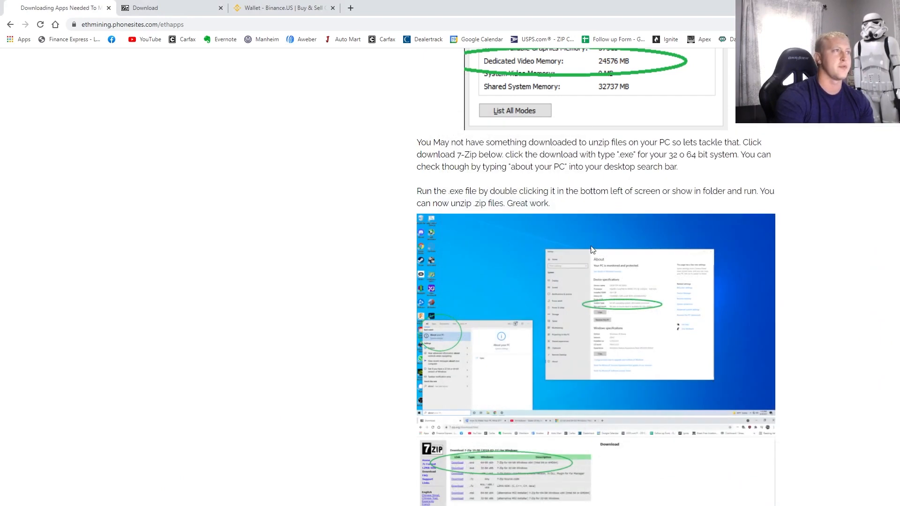
- Download the 64-bit x64 .exe installer of 7-Zip 19.00 from the 7-Zip download page
click(167, 8)
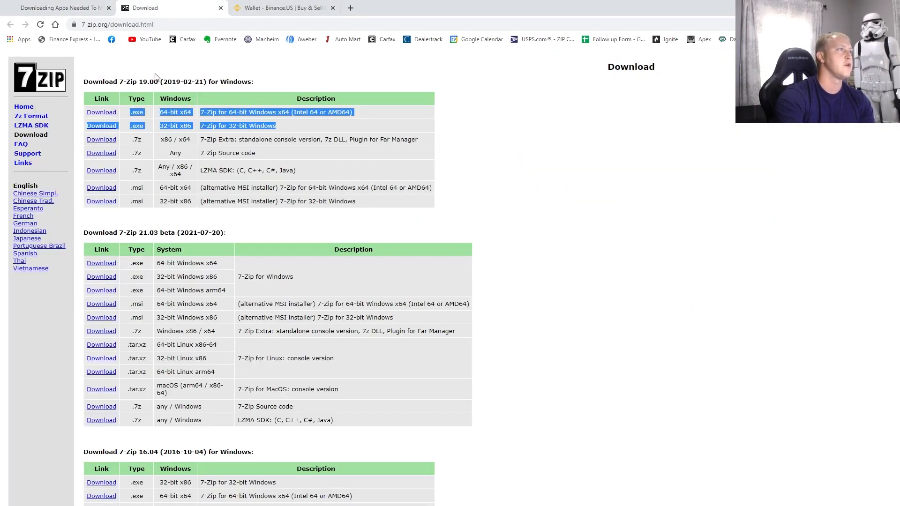
click(163, 116)
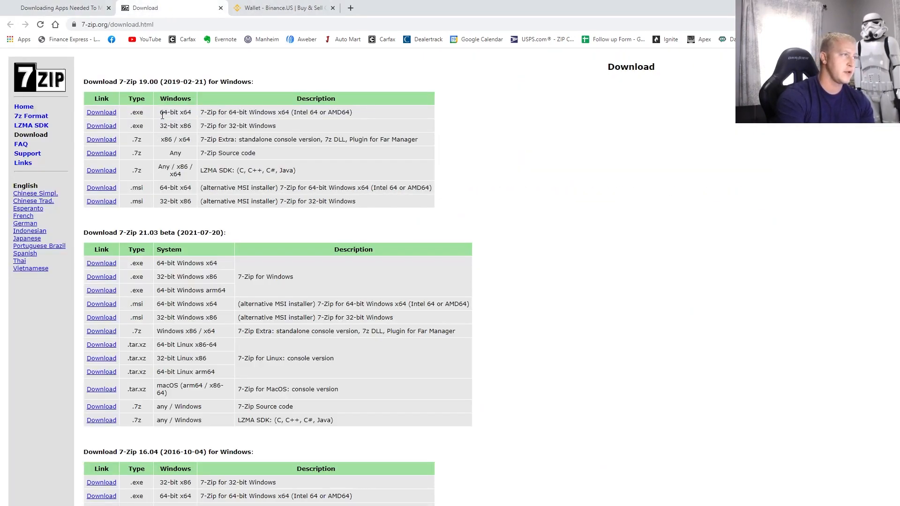
drag(161, 116, 349, 121)
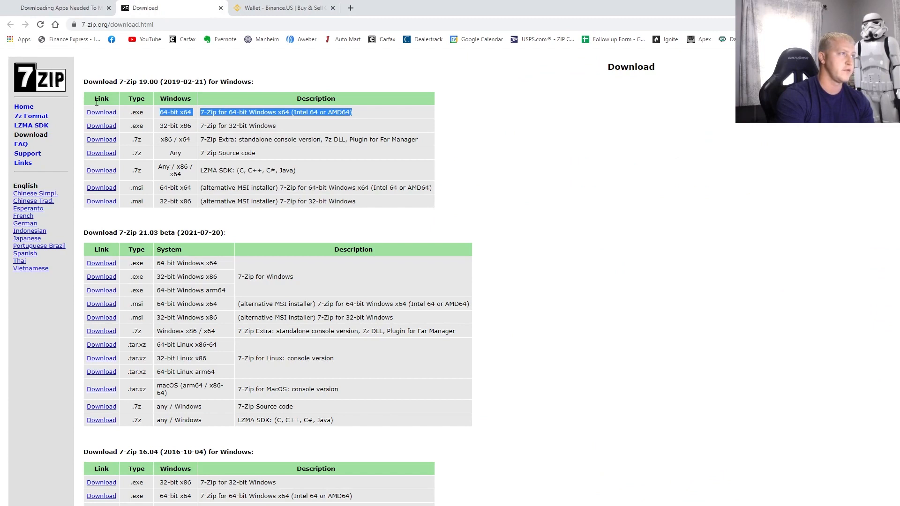
click(106, 114)
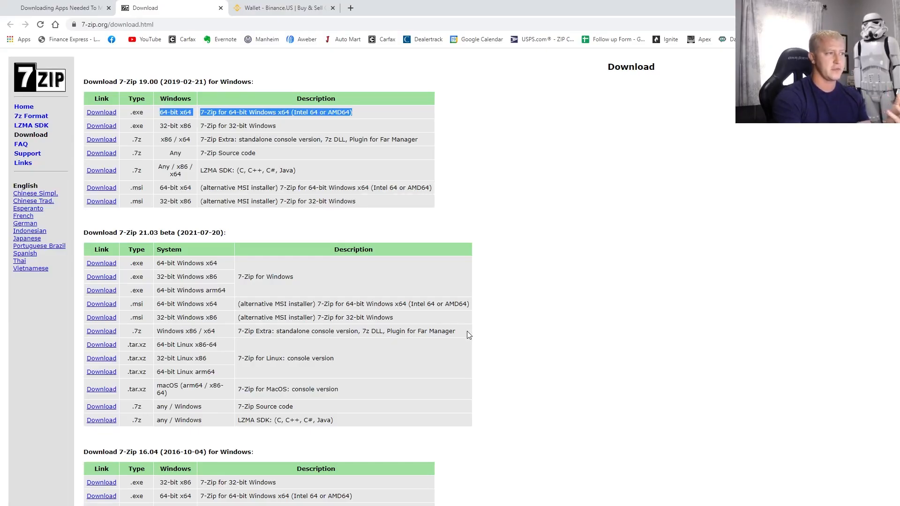
click(61, 8)
- Open the guide's 'Click To Download LolMiner' link in a new background tab
scroll(496, 235, down, 4)
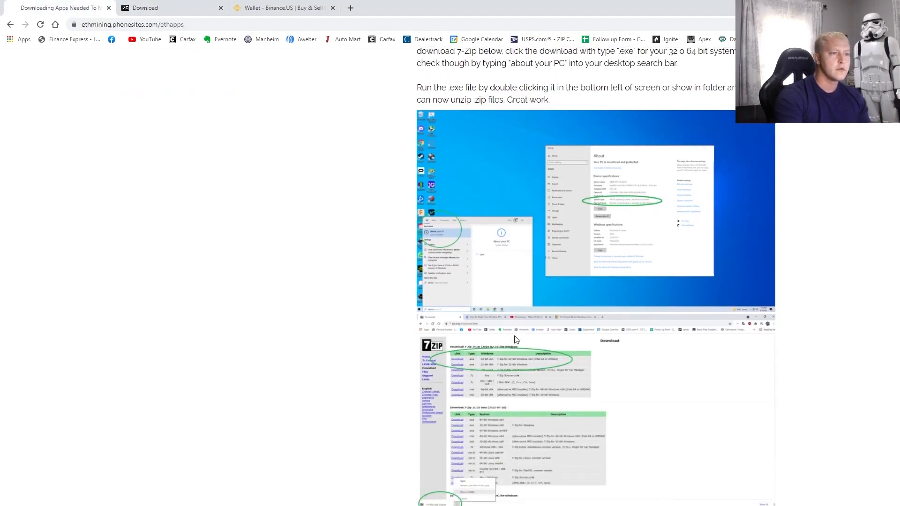
scroll(552, 332, down, 3)
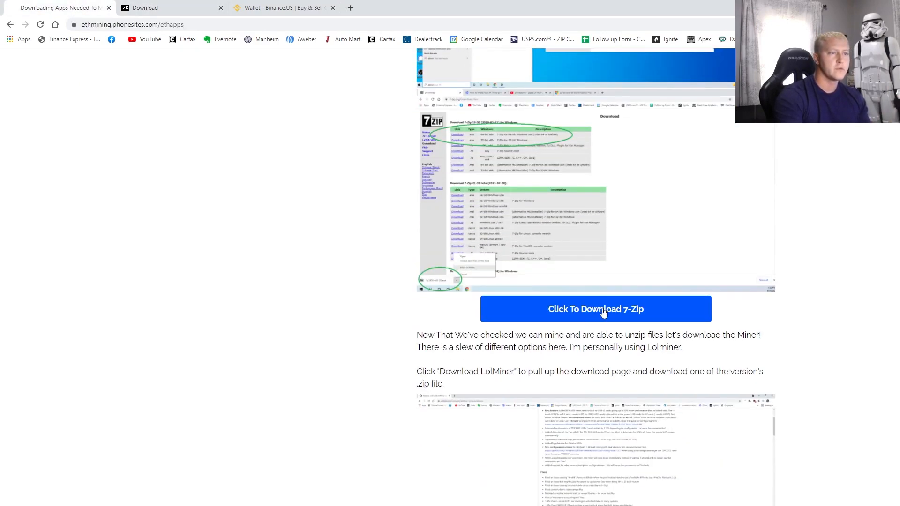
scroll(605, 333, down, 3)
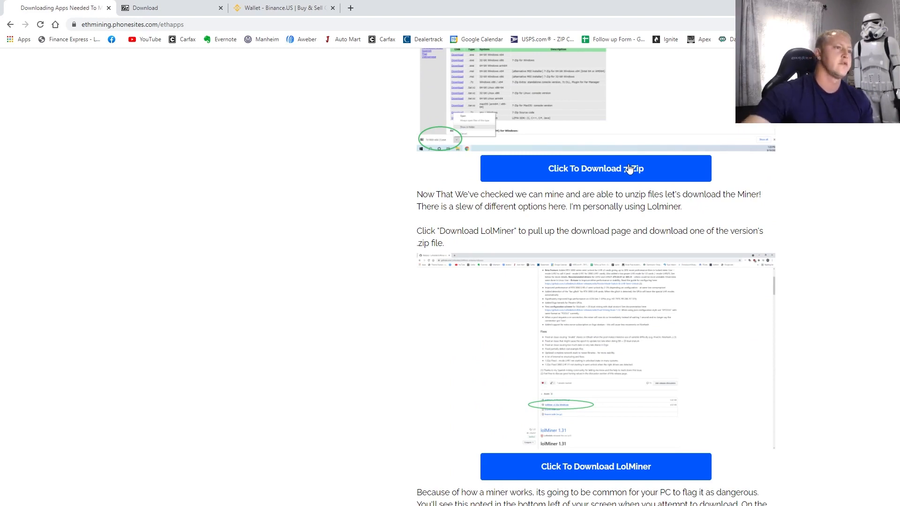
right_click(614, 476)
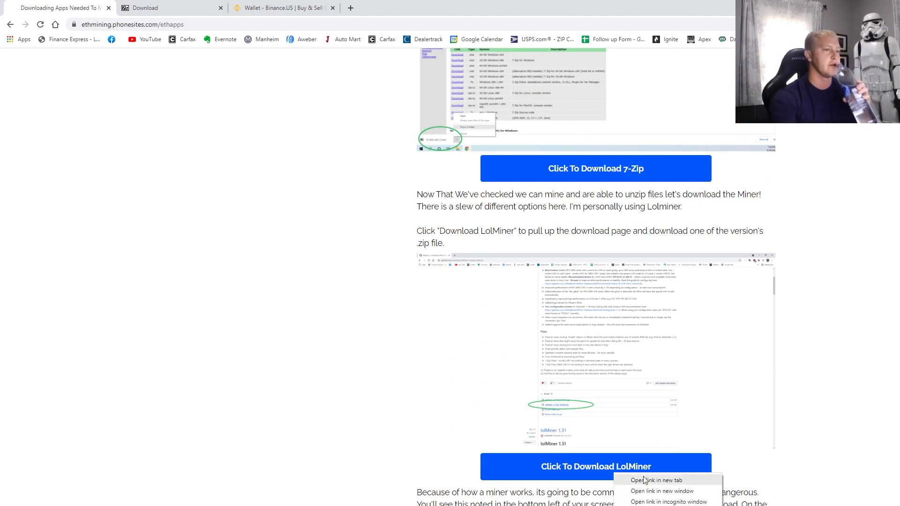
click(630, 481)
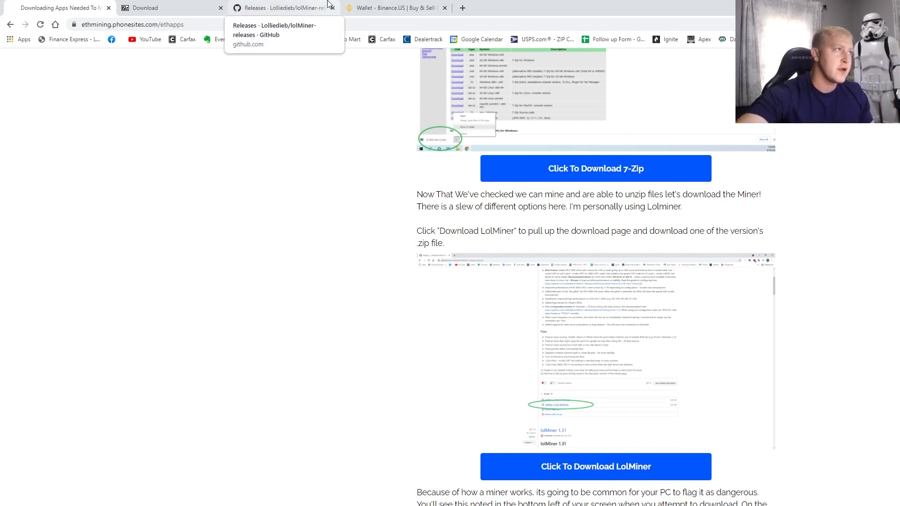
- Download lolMiner_v1.32a_Win64.zip from the GitHub release assets and show all downloads
click(286, 11)
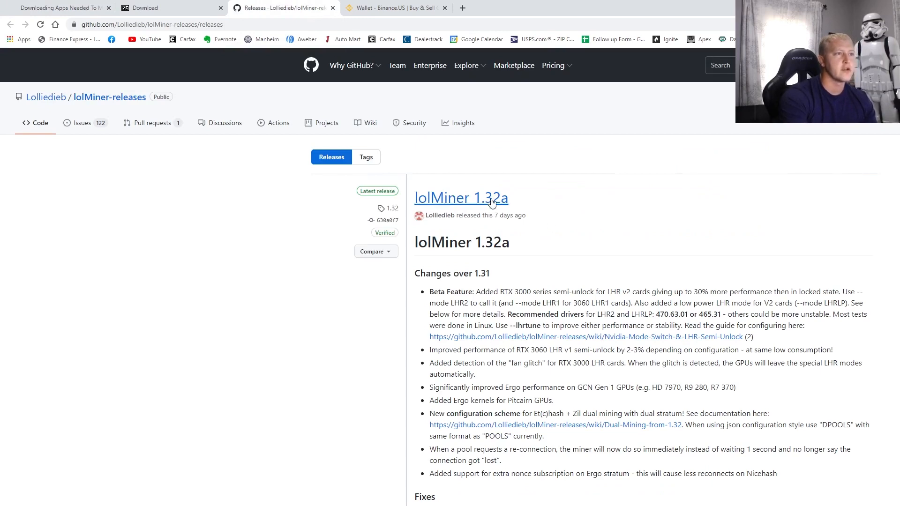
scroll(497, 206, down, 5)
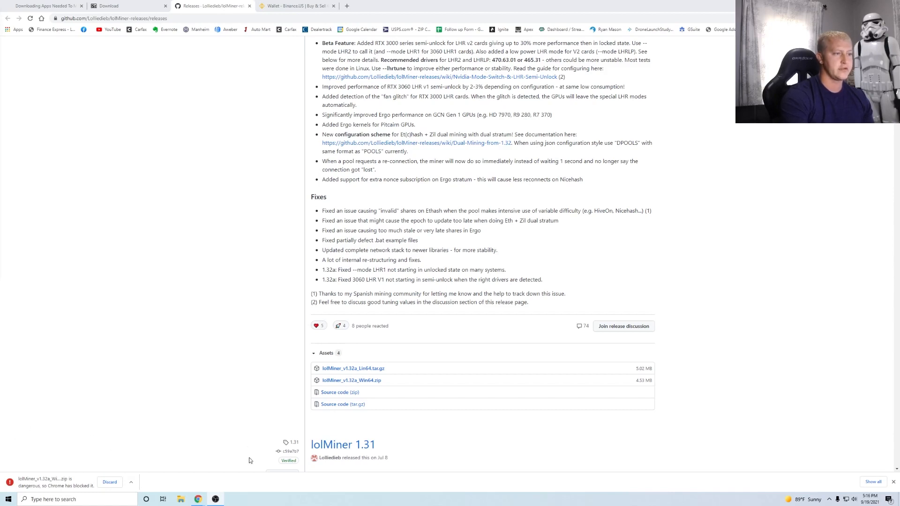
click(873, 482)
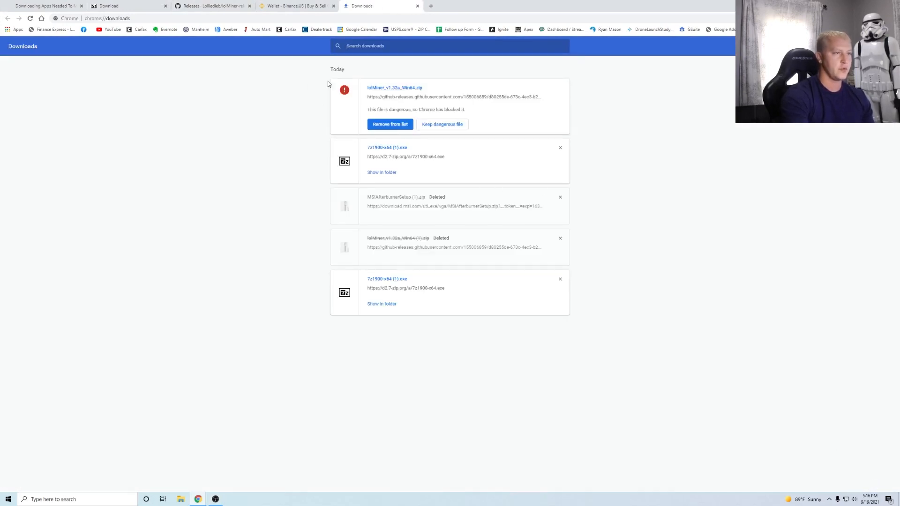
- Keep the blocked lolMiner_v1.32a_Win64.zip download, then close the Downloads and 7-Zip tabs
click(441, 125)
click(481, 73)
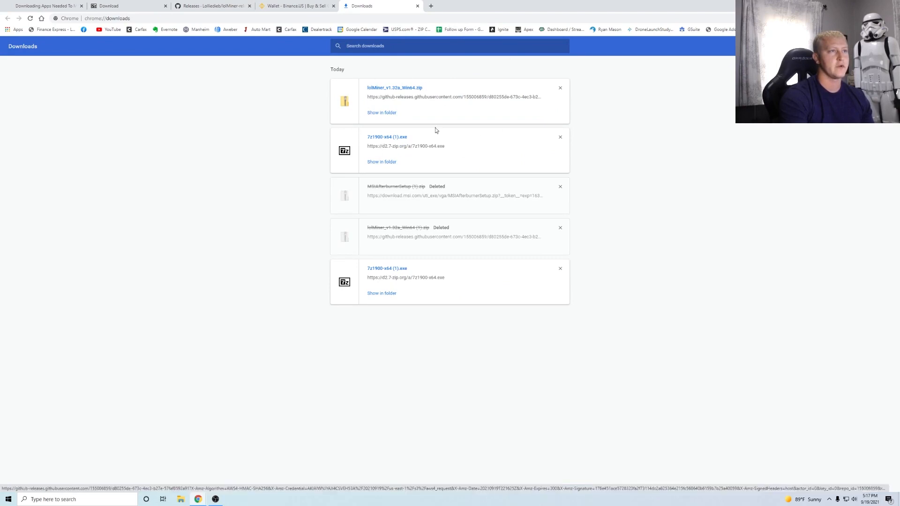
click(416, 6)
click(165, 6)
- Scroll the guide down to 'Click To Download MSI Afterburner' and bring up its link menu
click(51, 7)
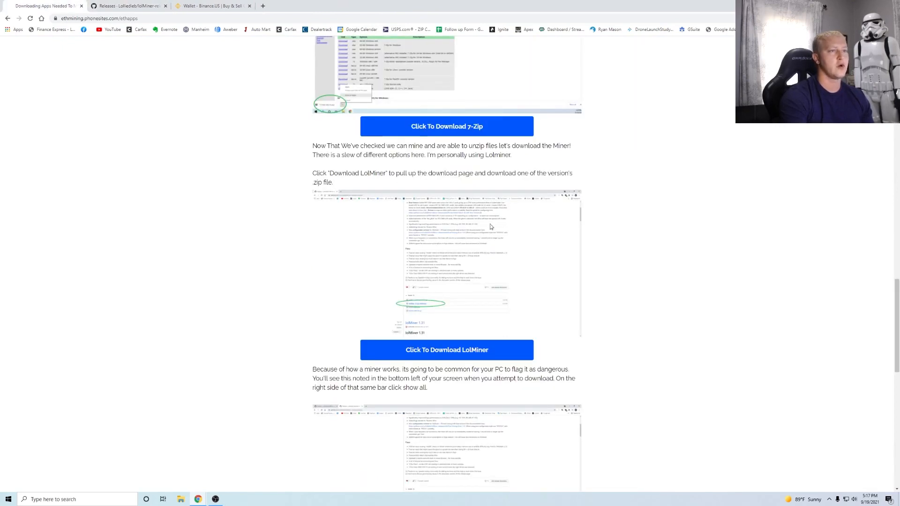
scroll(539, 284, down, 3)
scroll(499, 287, down, 1)
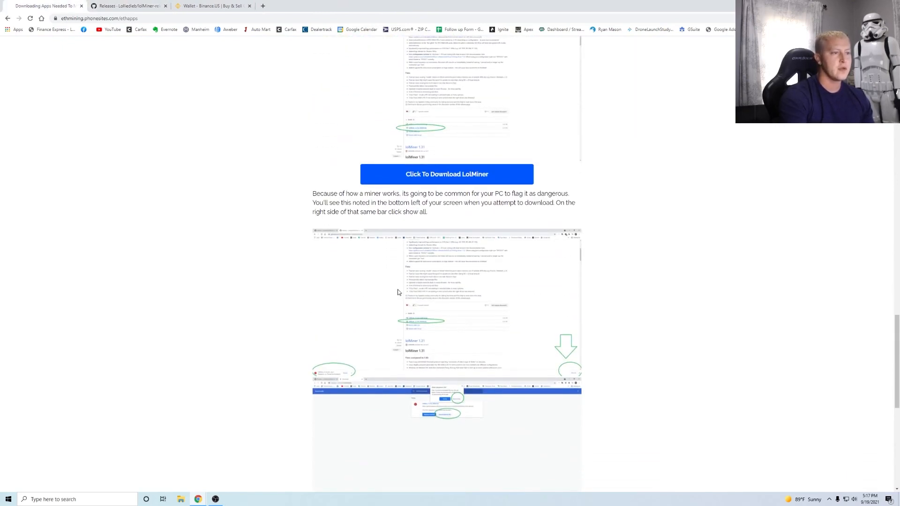
scroll(415, 282, down, 2)
scroll(416, 281, down, 2)
scroll(421, 316, down, 2)
scroll(447, 272, down, 3)
scroll(441, 368, down, 2)
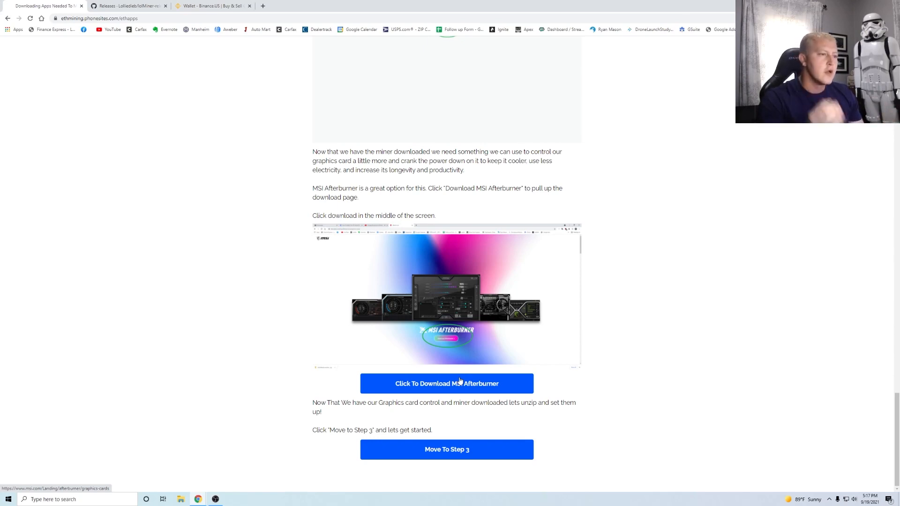
right_click(459, 381)
- Open the MSI Afterburner page in a new tab and download the Afterburner installer
click(466, 386)
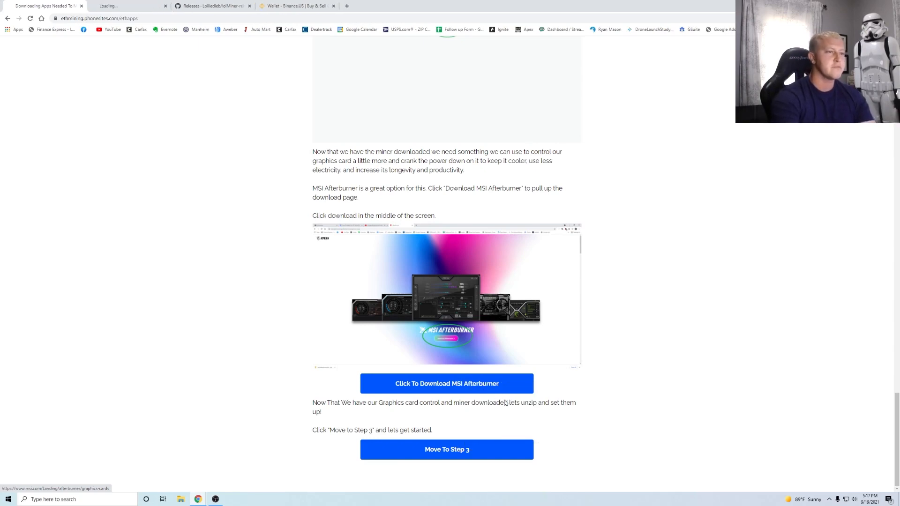
click(111, 6)
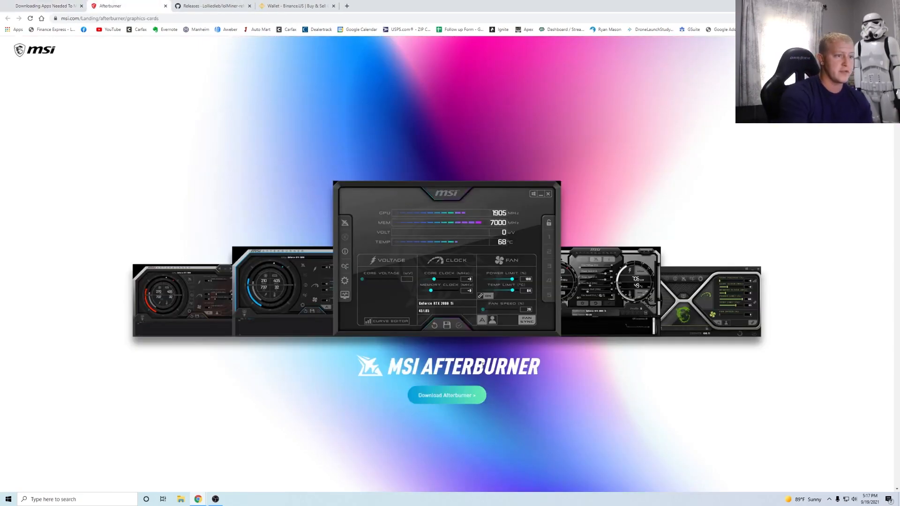
click(473, 399)
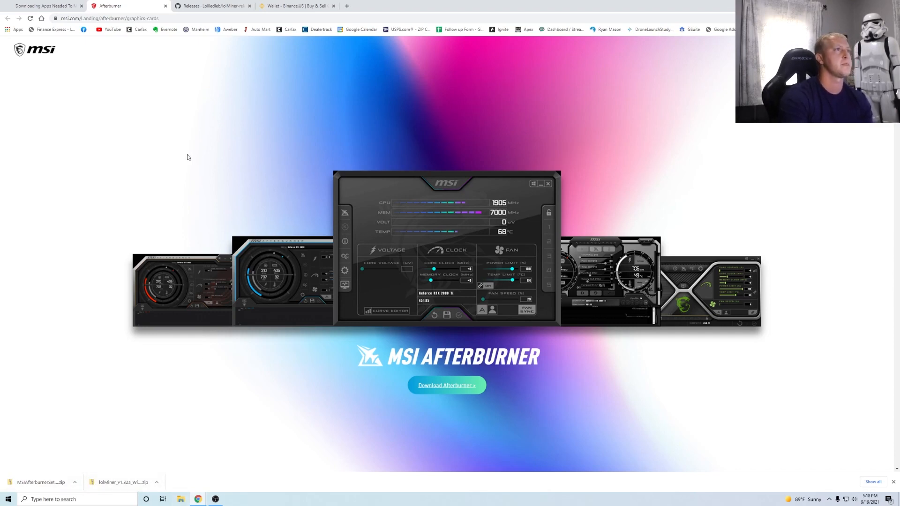
click(45, 5)
scroll(420, 336, down, 1)
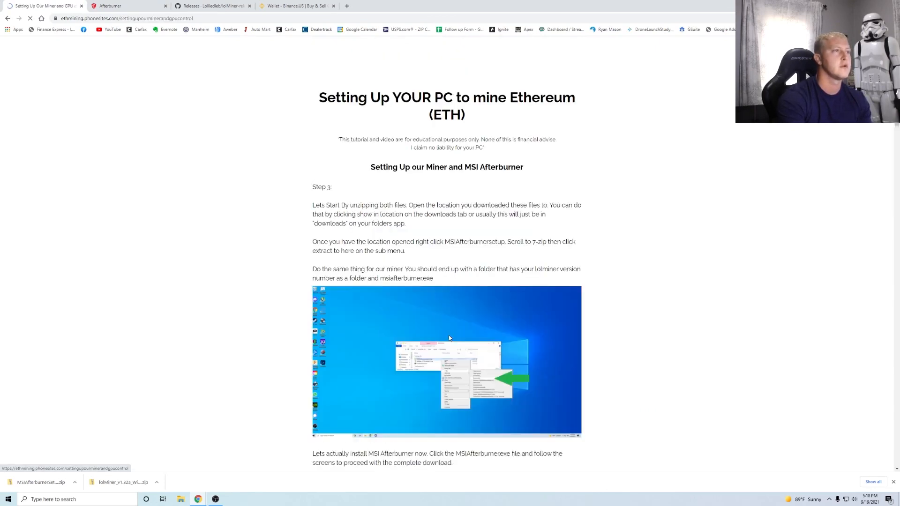
- Read the Step 3 unzipping instructions, view all downloads, and launch File Explorer
drag(381, 168, 546, 177)
click(546, 177)
scroll(485, 197, down, 1)
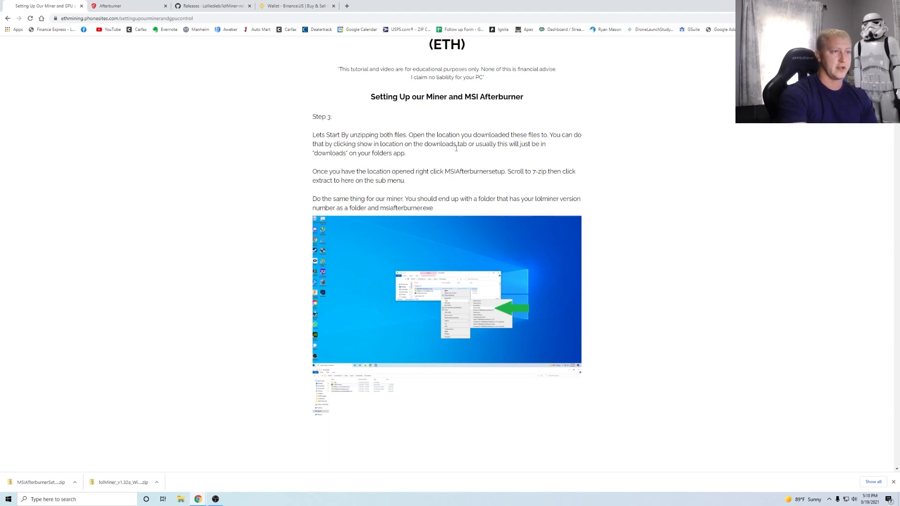
click(873, 481)
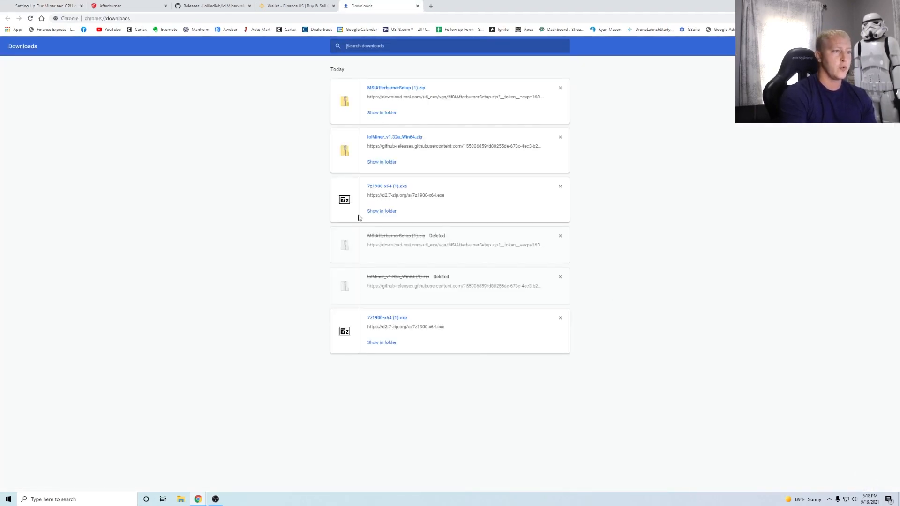
click(181, 499)
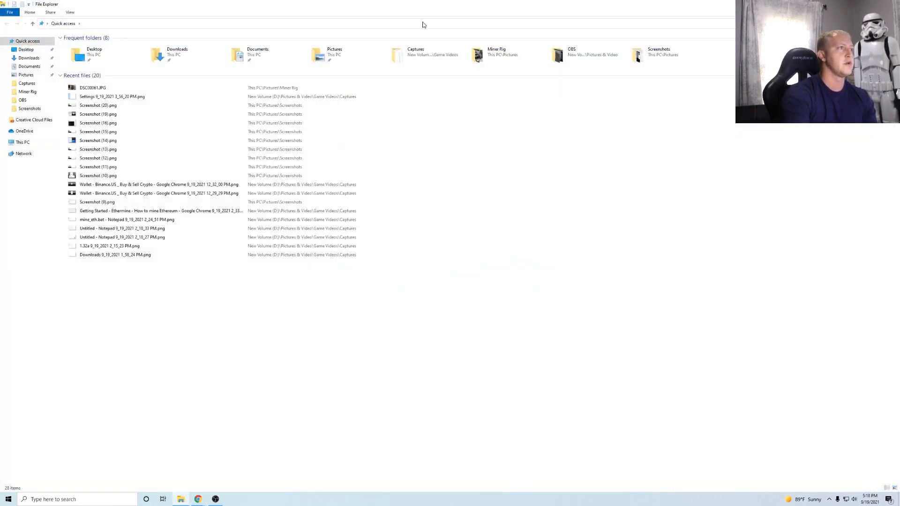
- In Downloads, extract the MSIAfterburnerSetup zip here with 7-Zip
click(29, 58)
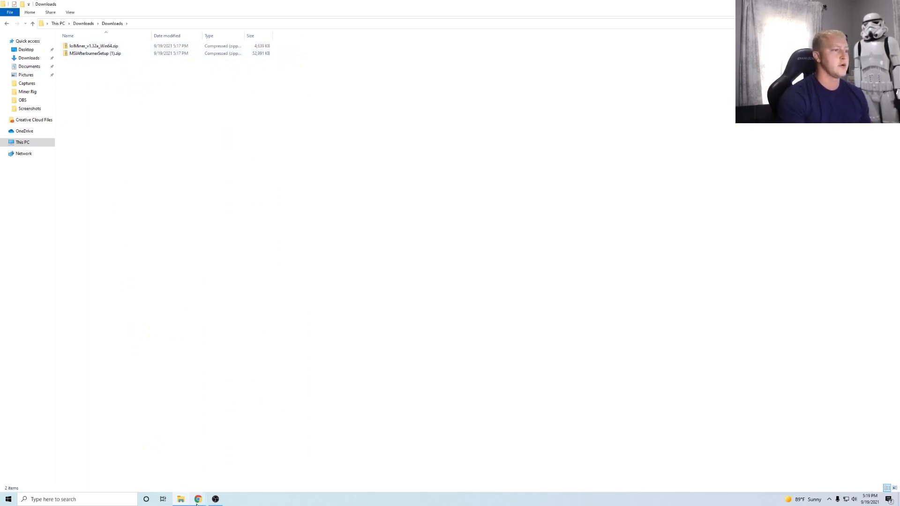
right_click(112, 54)
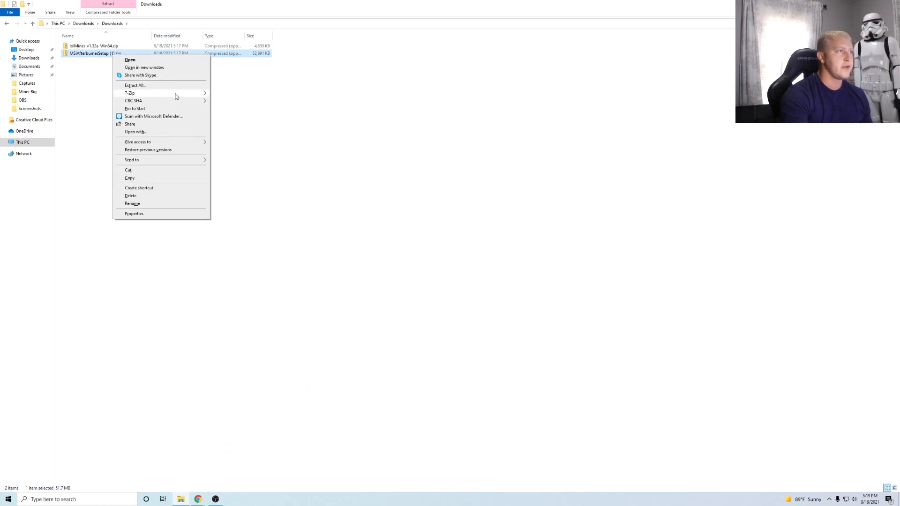
mouse_move(180, 96)
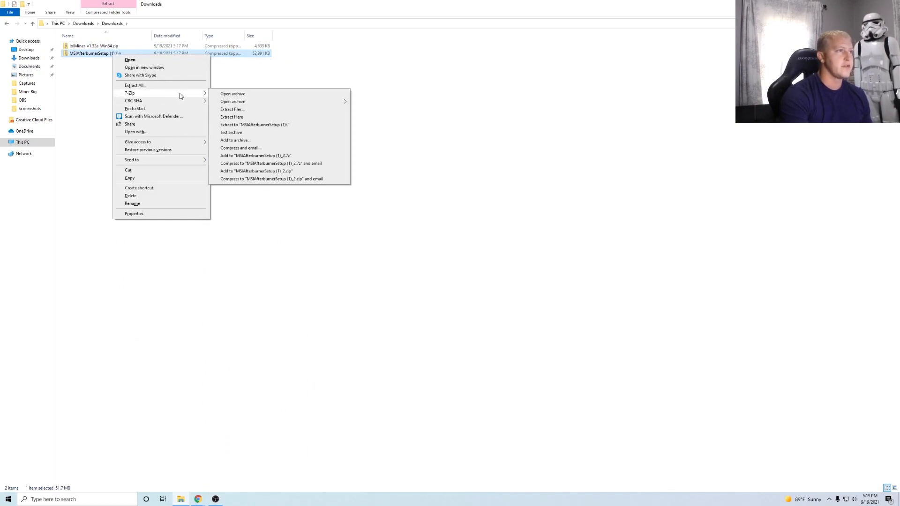
click(242, 118)
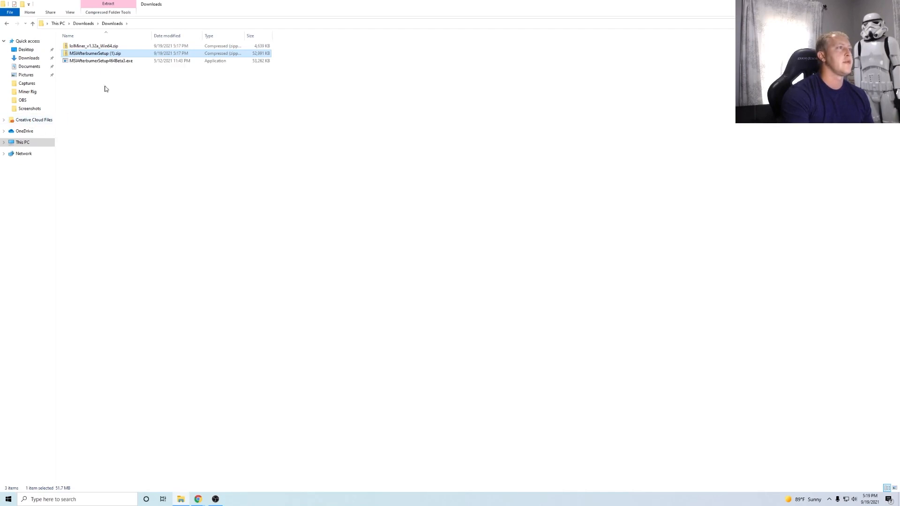
click(121, 61)
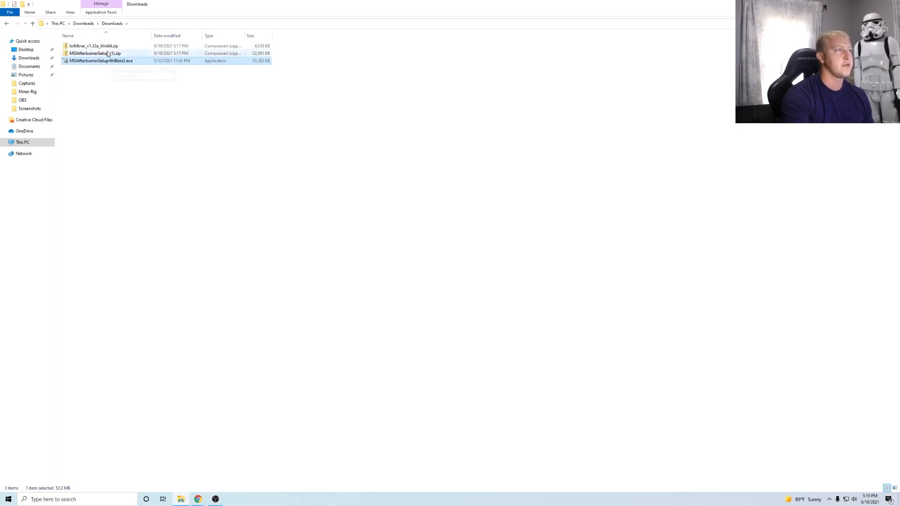
- Extract the lolMiner_v1.32a_Win64.zip archive here with 7-Zip, creating the 1.32a folder
right_click(107, 47)
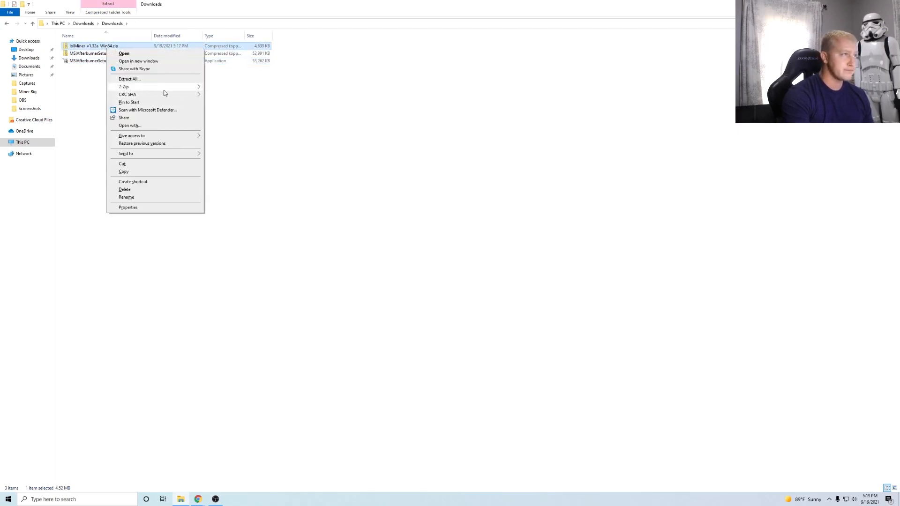
mouse_move(161, 88)
click(235, 111)
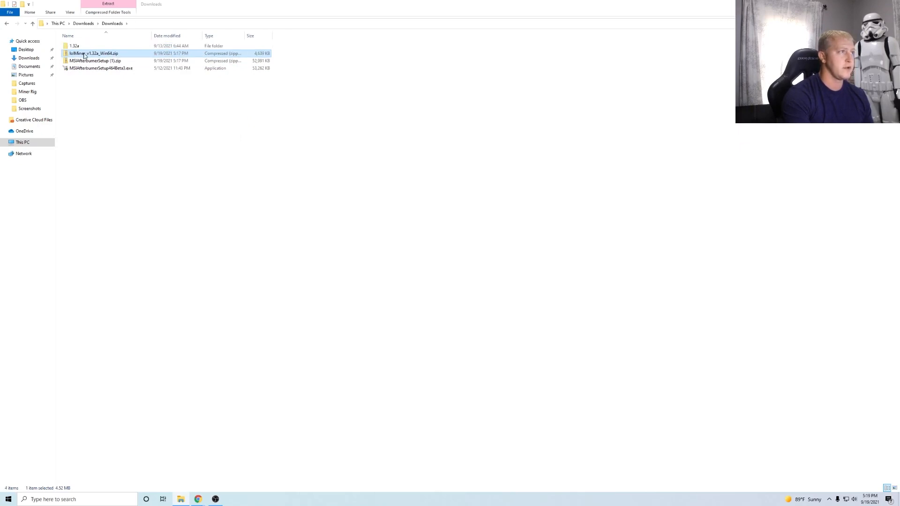
click(99, 61)
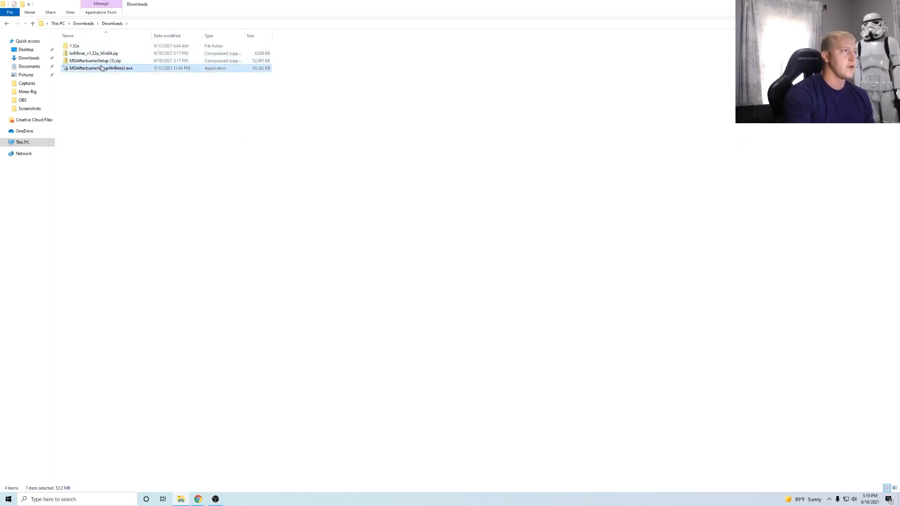
click(100, 53)
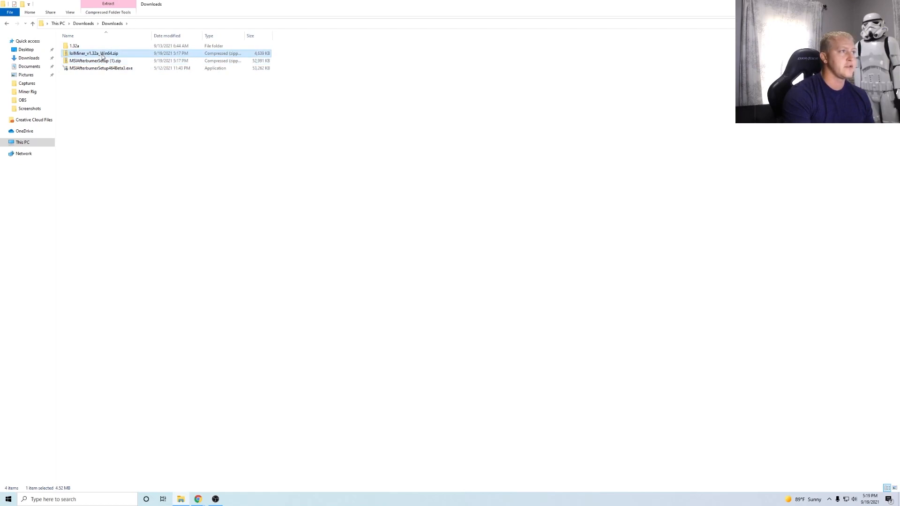
- Open the 1.32a folder, select mine_eth.bat, then bring the Chrome guide back up
double_click(85, 46)
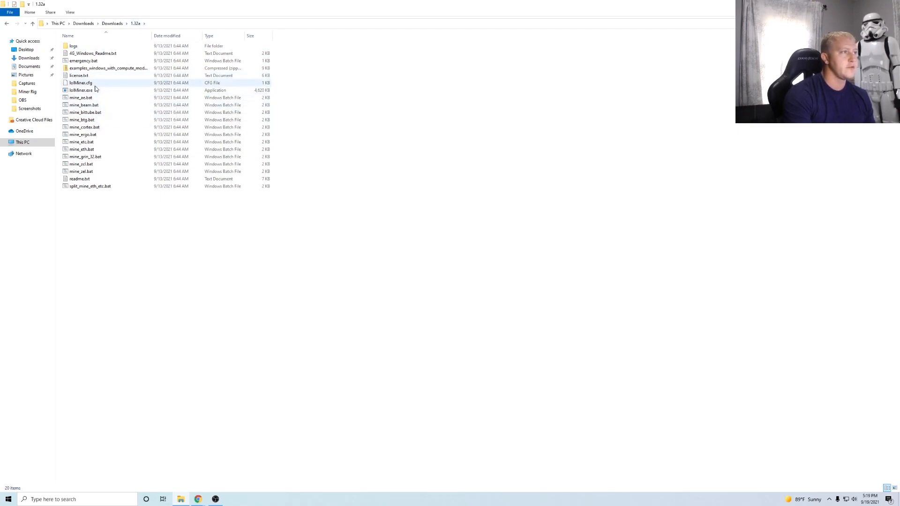
click(94, 149)
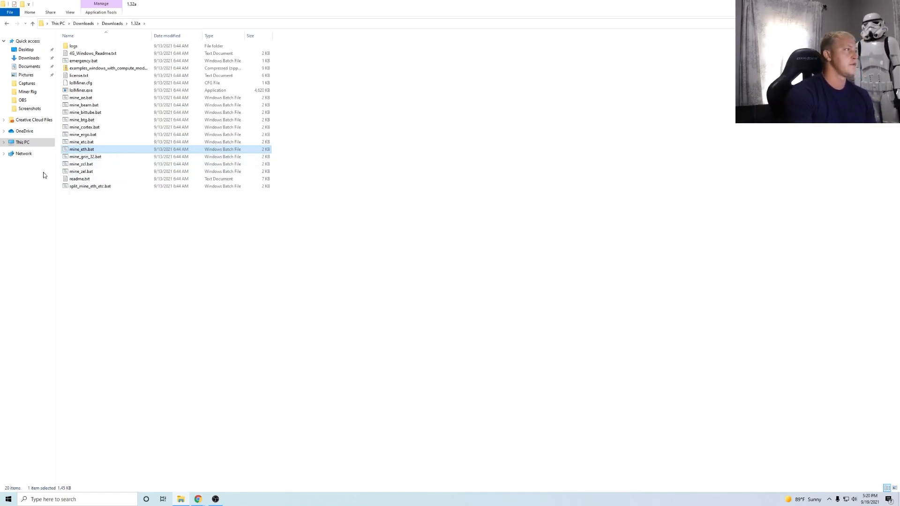
click(197, 499)
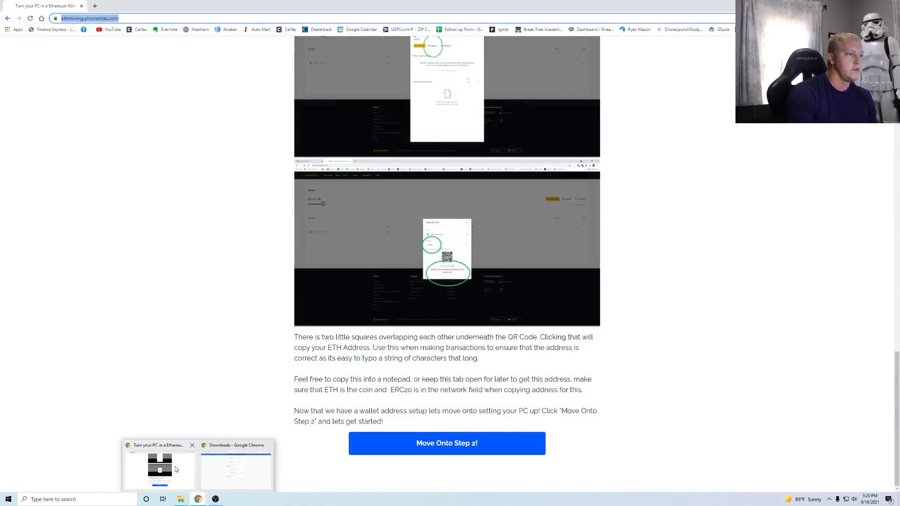
- In the tutorial window, advance through Step 2 to the Step 3 page
click(177, 469)
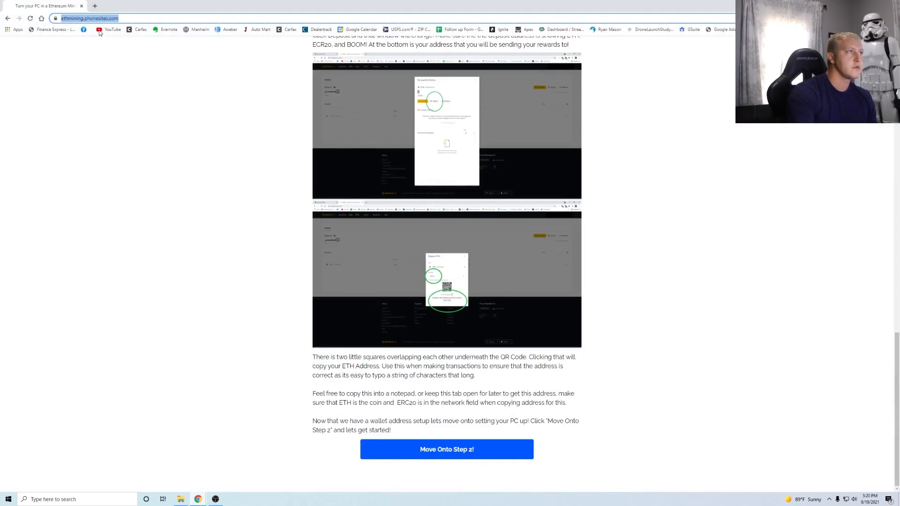
click(198, 499)
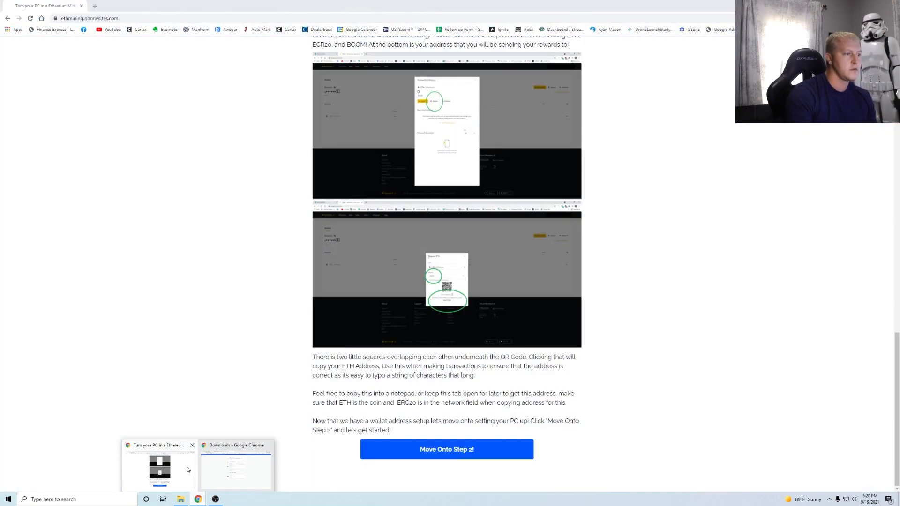
click(187, 466)
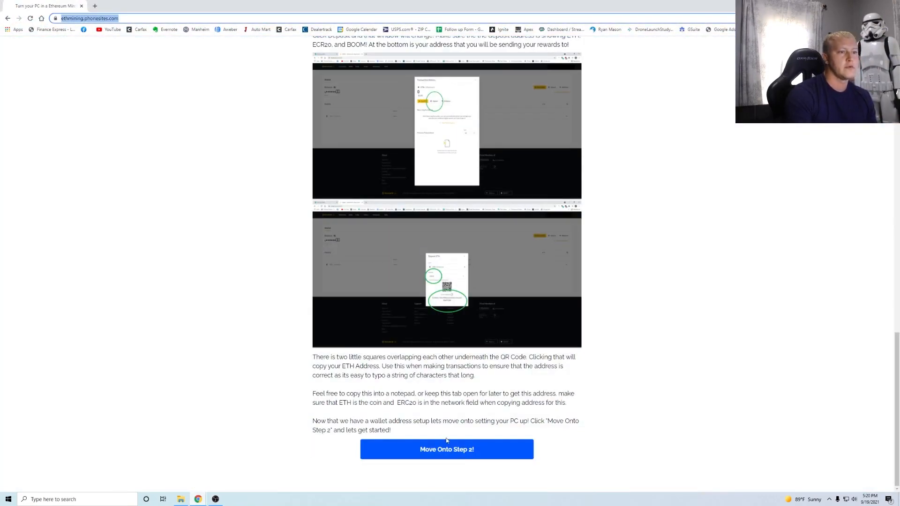
click(454, 450)
scroll(543, 231, up, 5)
scroll(477, 429, down, 5)
click(457, 453)
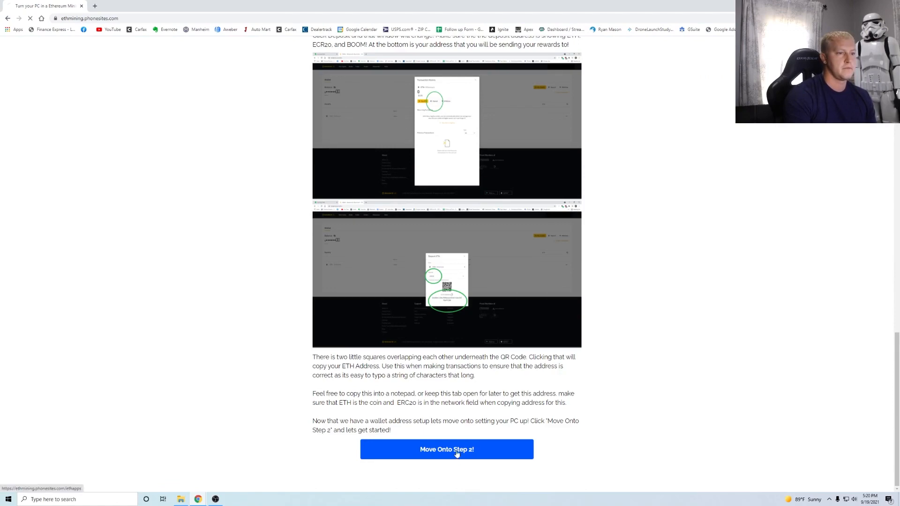
scroll(425, 254, down, 12)
scroll(450, 381, down, 15)
click(429, 457)
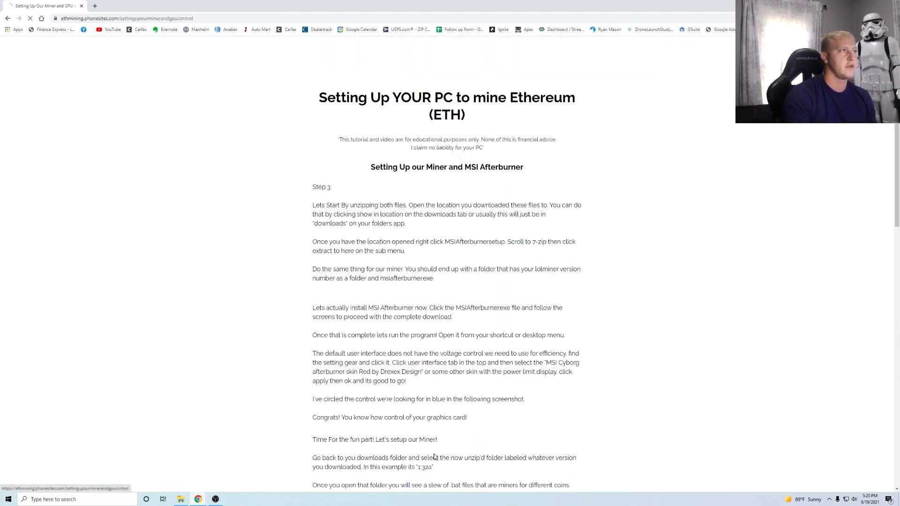
- Close the extra Step 3 window and the Releases and Afterburner tabs, then read Setting Up Our Miner
click(199, 498)
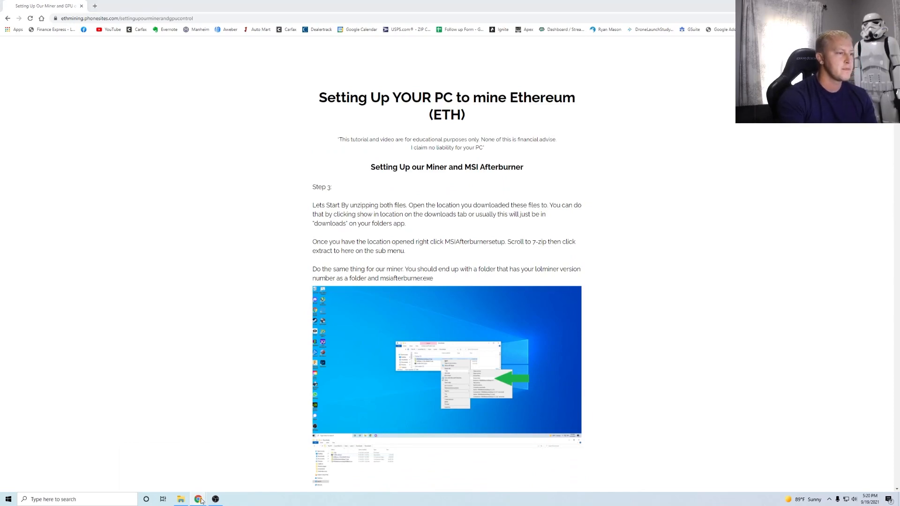
click(221, 469)
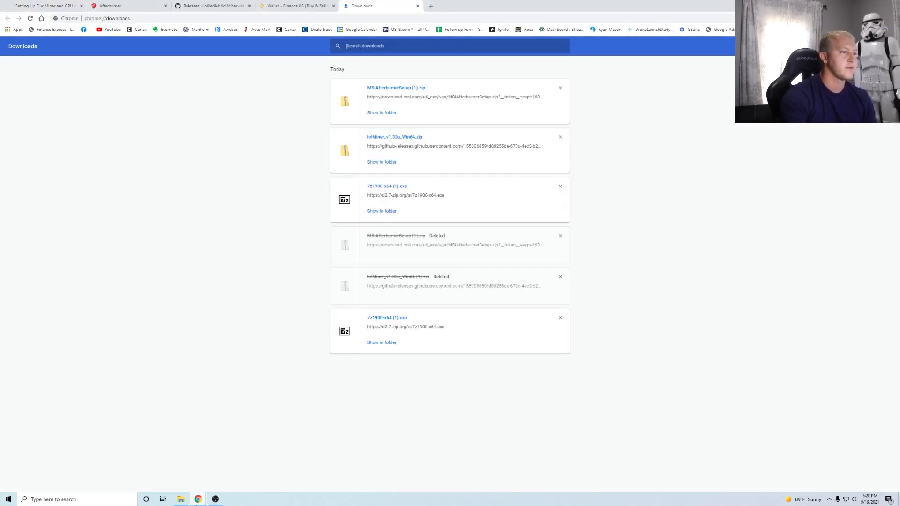
click(199, 498)
click(193, 447)
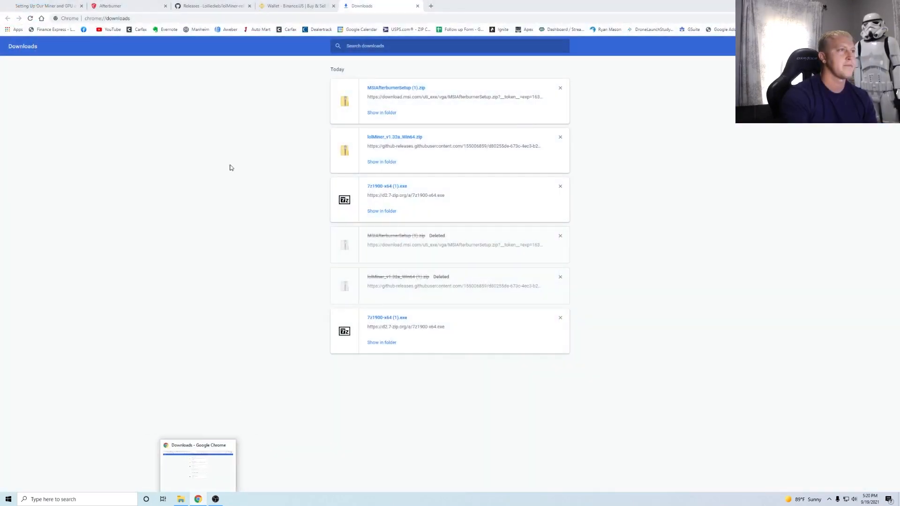
click(249, 6)
click(165, 6)
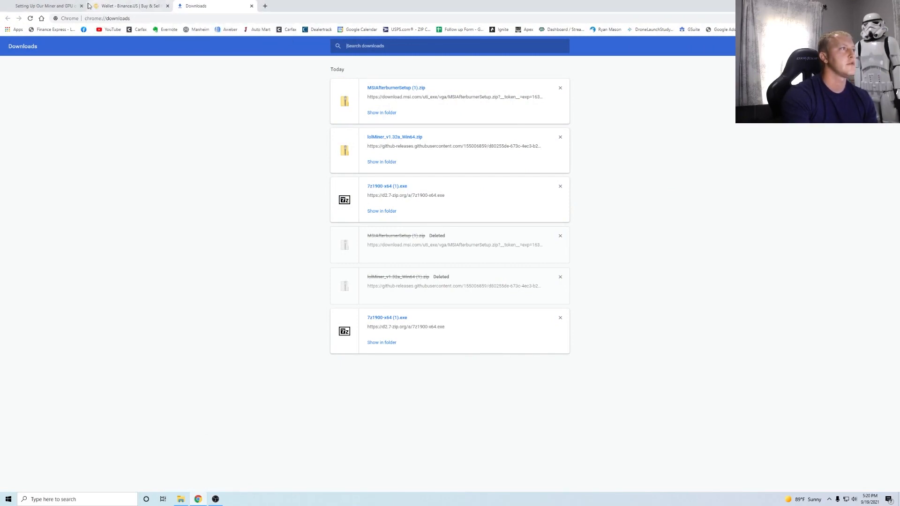
click(49, 7)
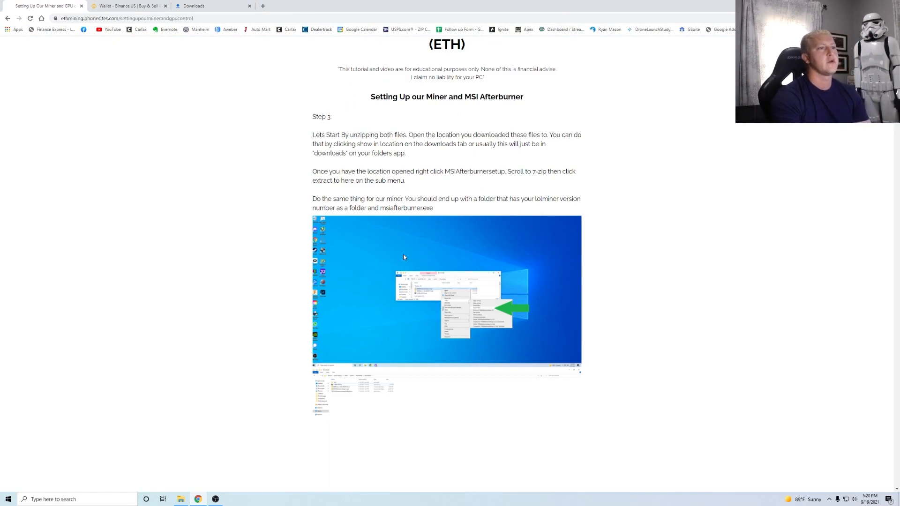
scroll(415, 234, down, 2)
scroll(427, 293, down, 2)
scroll(429, 290, down, 4)
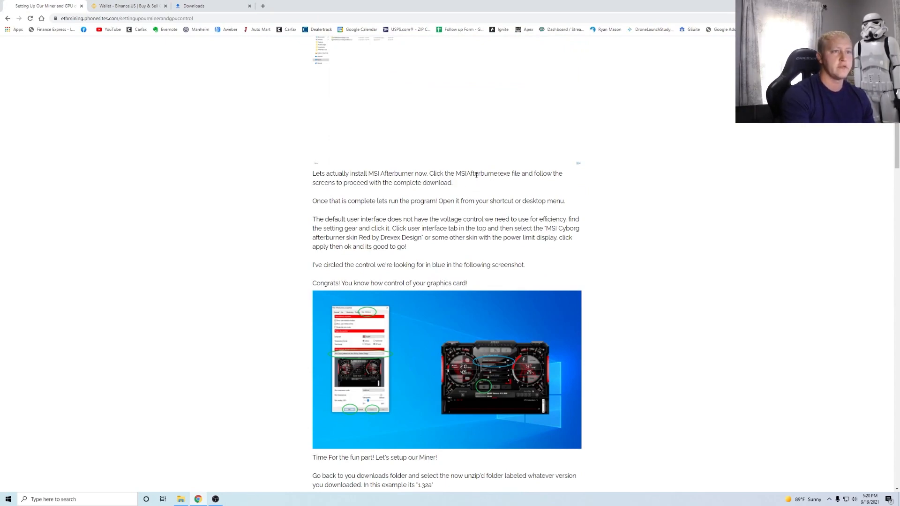
- From the Downloads folder, run MSIAfterburnerSetup464Beta3.exe as administrator
click(181, 499)
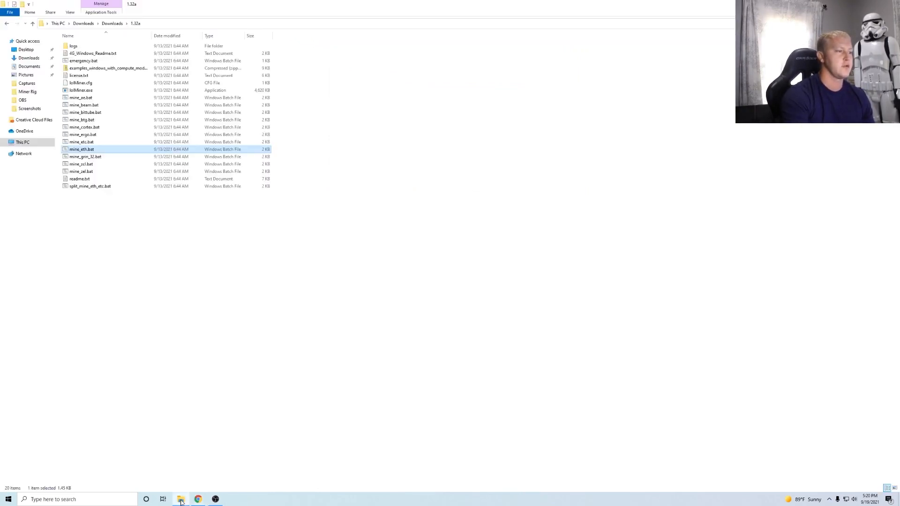
click(112, 23)
click(102, 70)
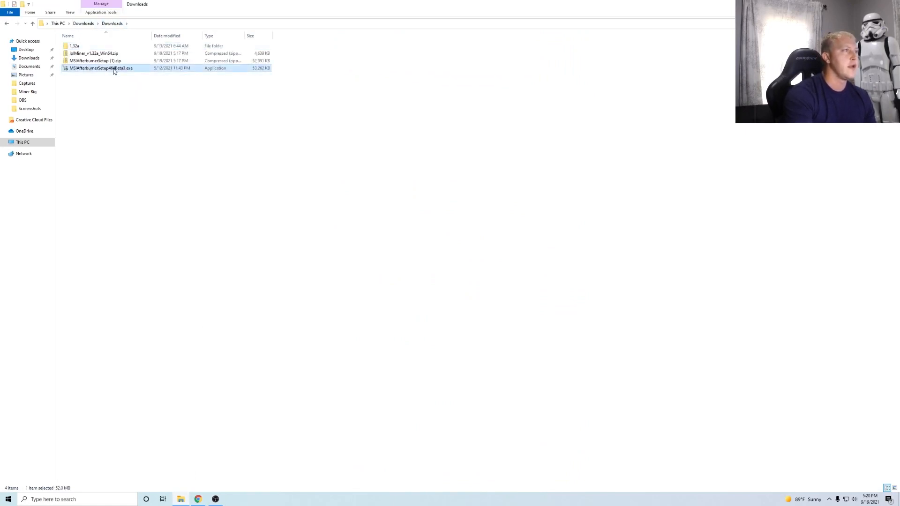
right_click(129, 70)
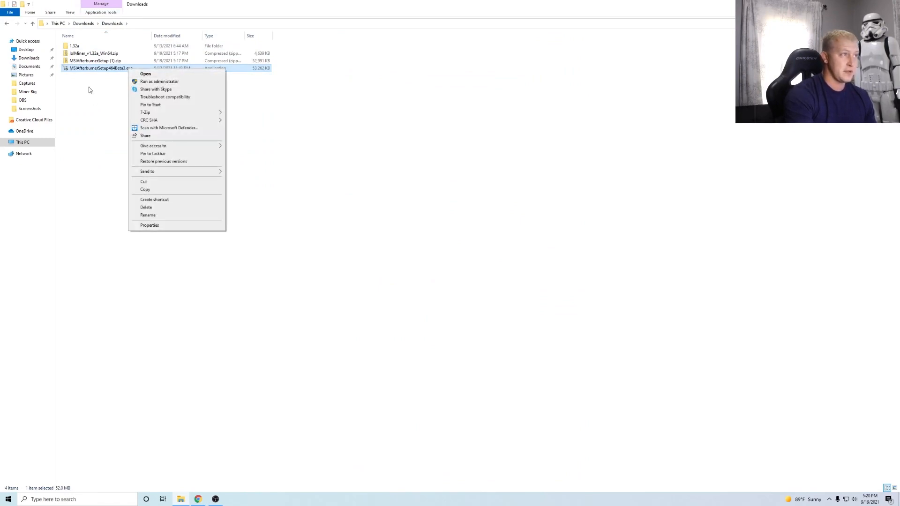
click(88, 125)
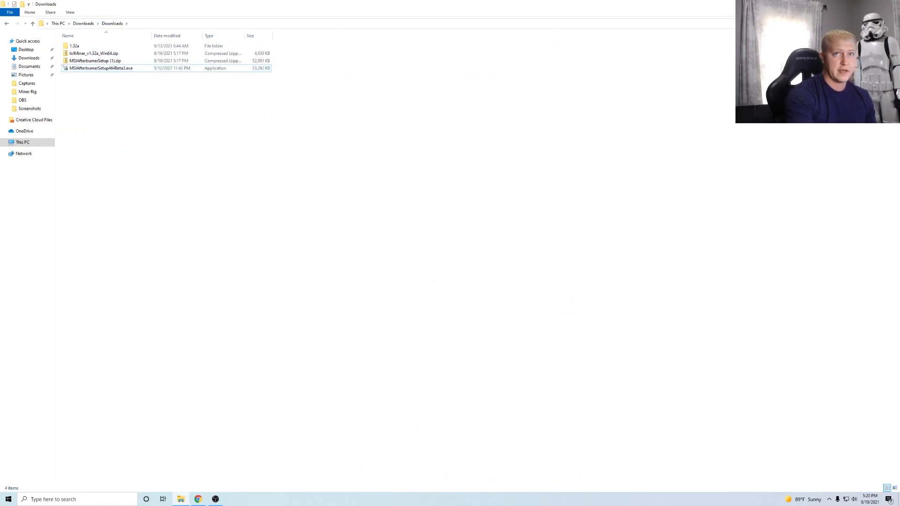
- Drag the running MSI Afterburner window down toward the middle-right of the desktop
key(alt+Tab)
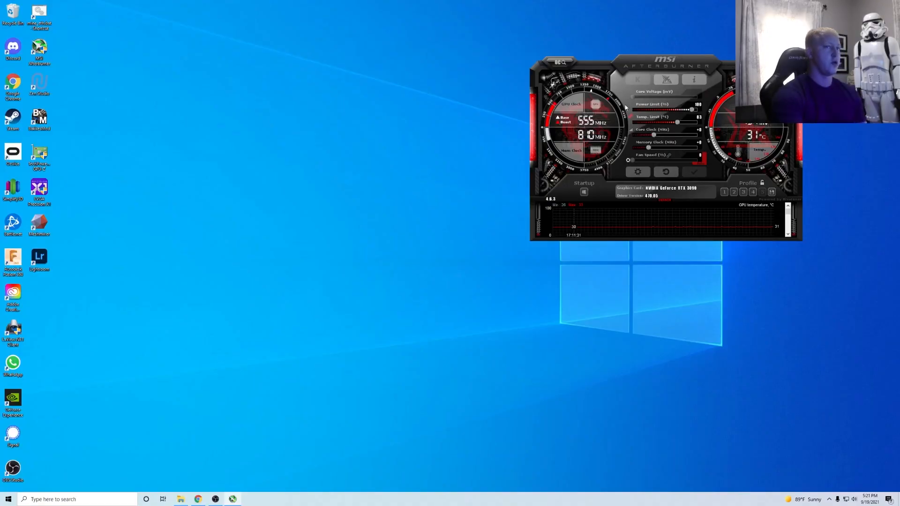
drag(667, 61, 710, 161)
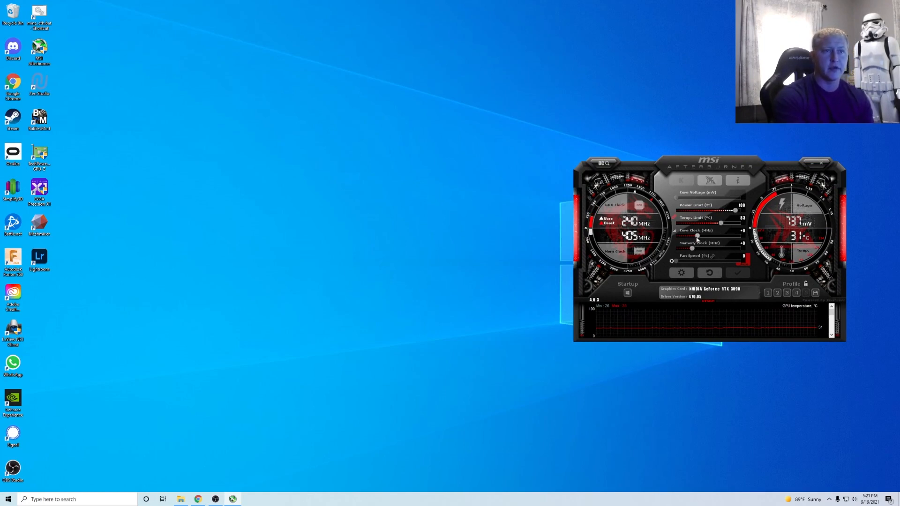
- In Afterburner's User Interface settings, preview the Default v2 and v3 skins and their big editions
click(681, 272)
drag(649, 163, 471, 137)
click(488, 146)
click(459, 251)
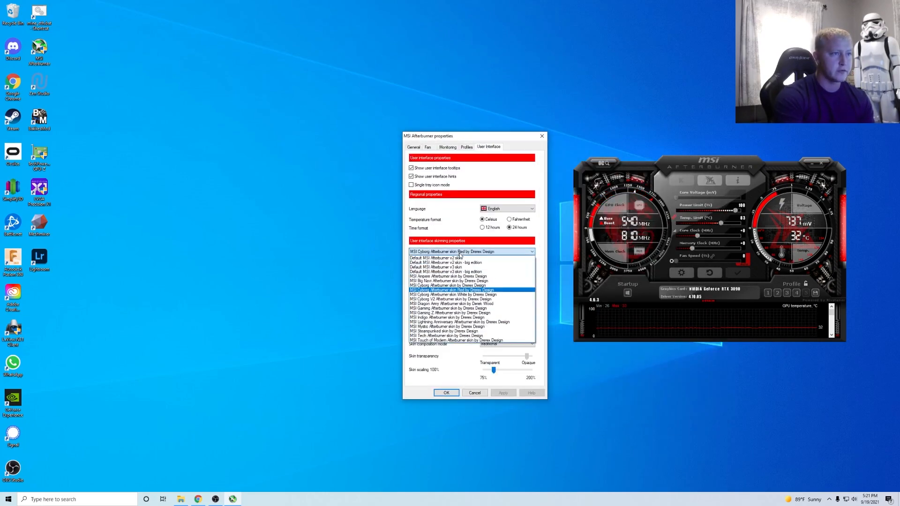
click(458, 258)
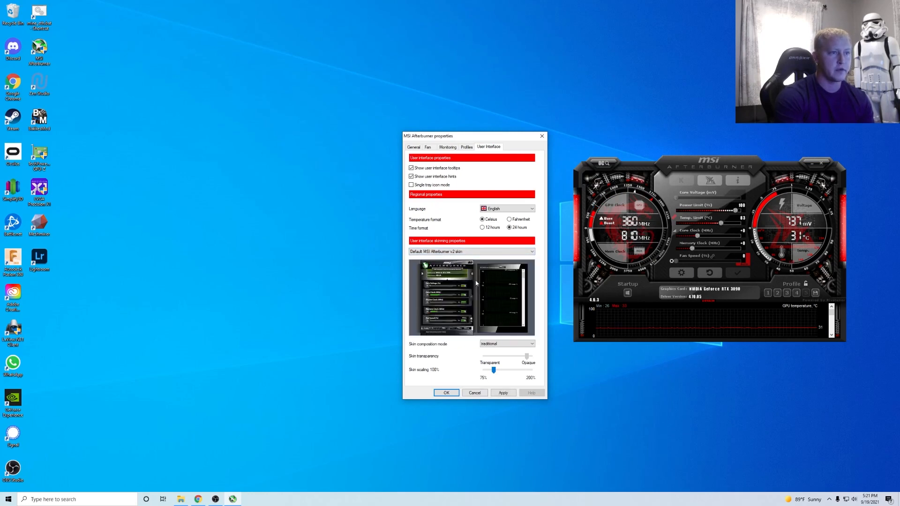
click(459, 252)
click(453, 265)
click(453, 251)
click(451, 257)
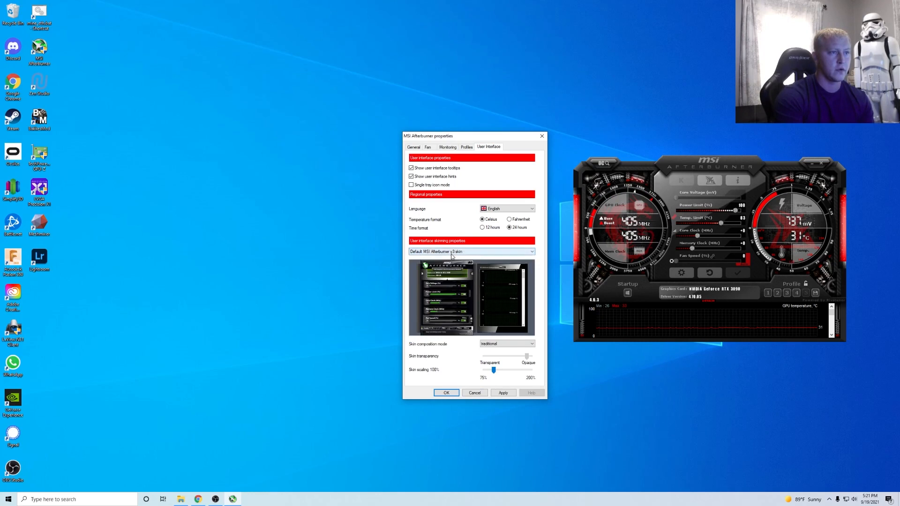
click(452, 256)
click(451, 274)
click(448, 252)
click(446, 255)
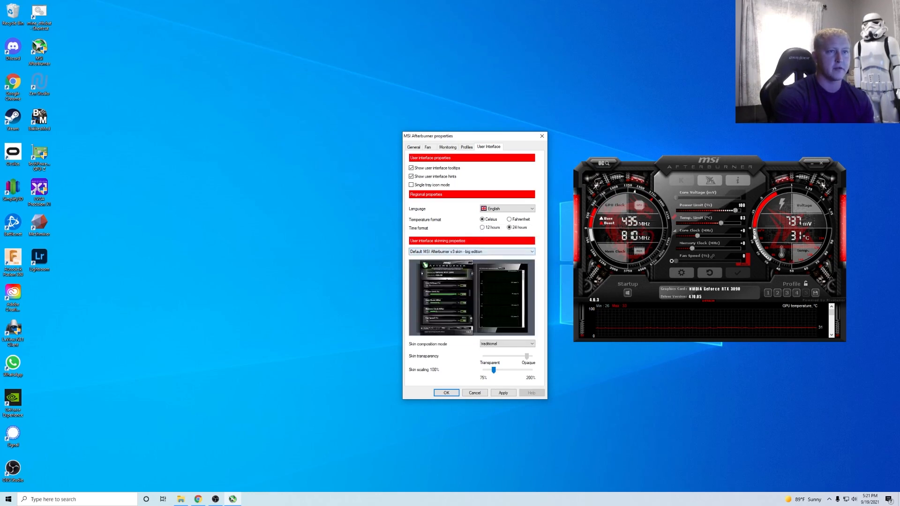
- Choose the MSI Cyborg Afterburner skin Red by Drerex Design, apply it and close properties
click(471, 252)
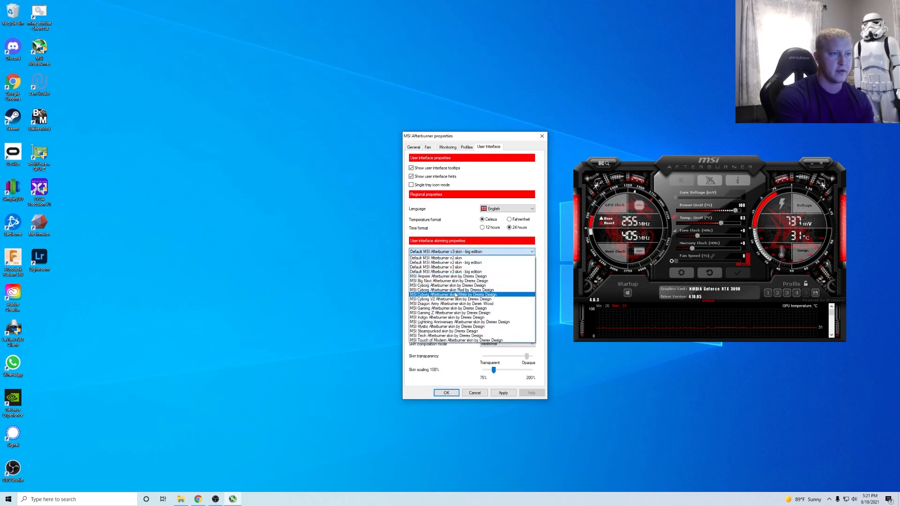
click(459, 290)
click(503, 392)
click(474, 393)
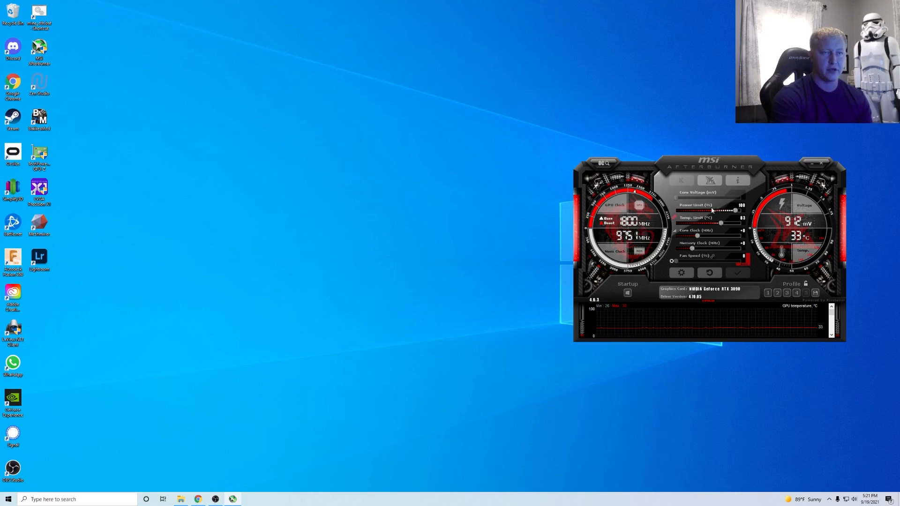
- Lower the power limit from 100 to 52, then load and apply profile 3
drag(734, 212, 697, 216)
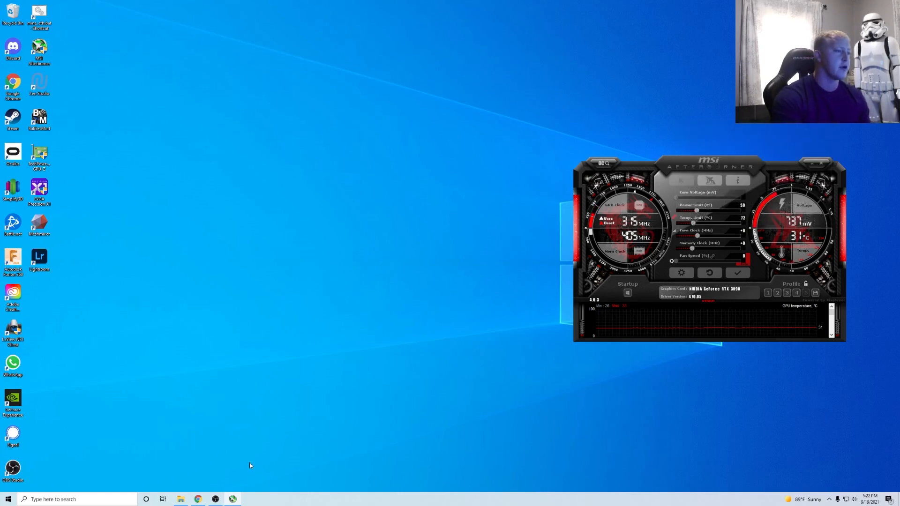
mouse_move(201, 502)
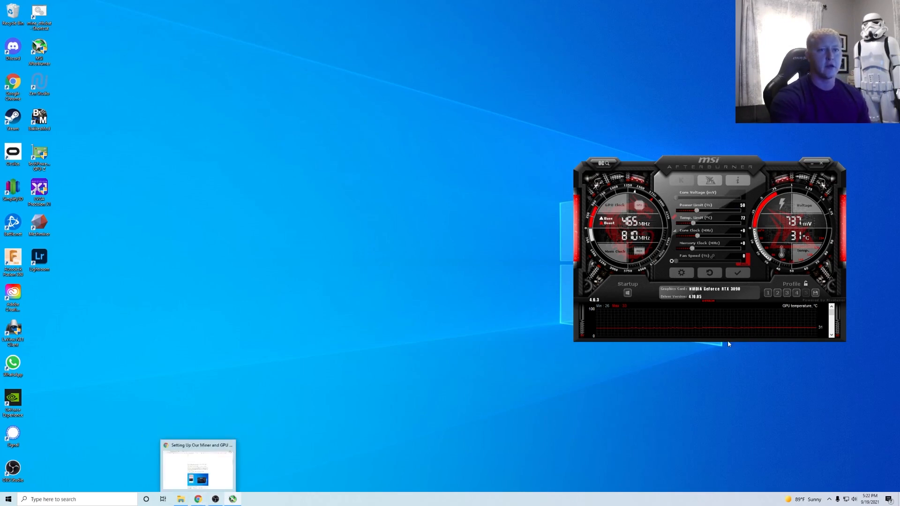
click(786, 292)
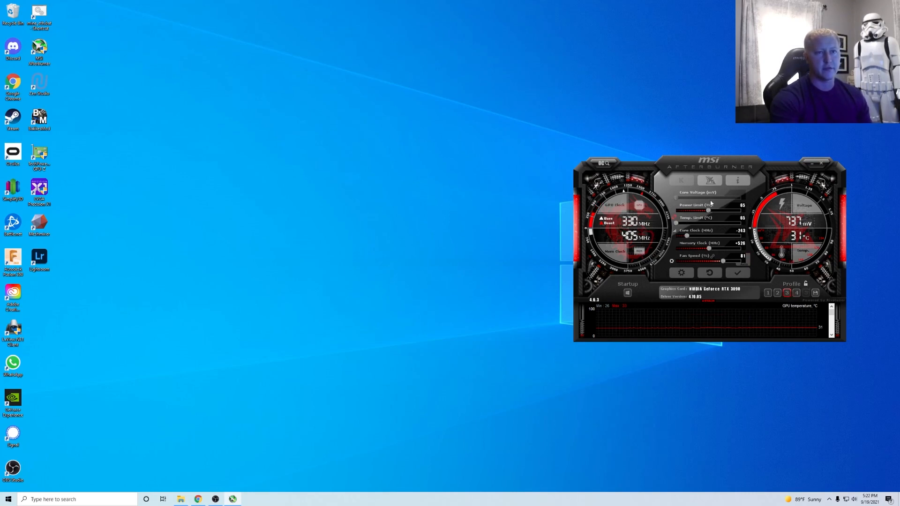
click(739, 275)
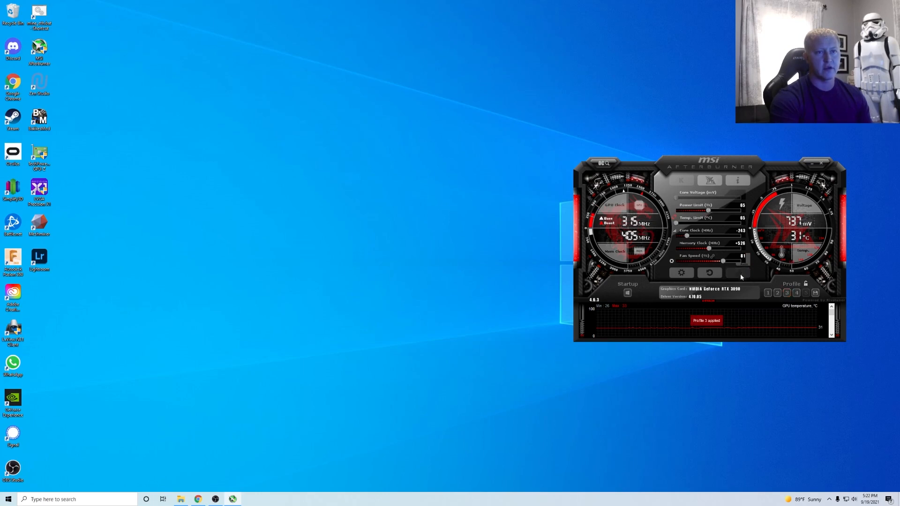
- Save the tuning into profile 3, reload it, then reset the card to defaults
click(817, 295)
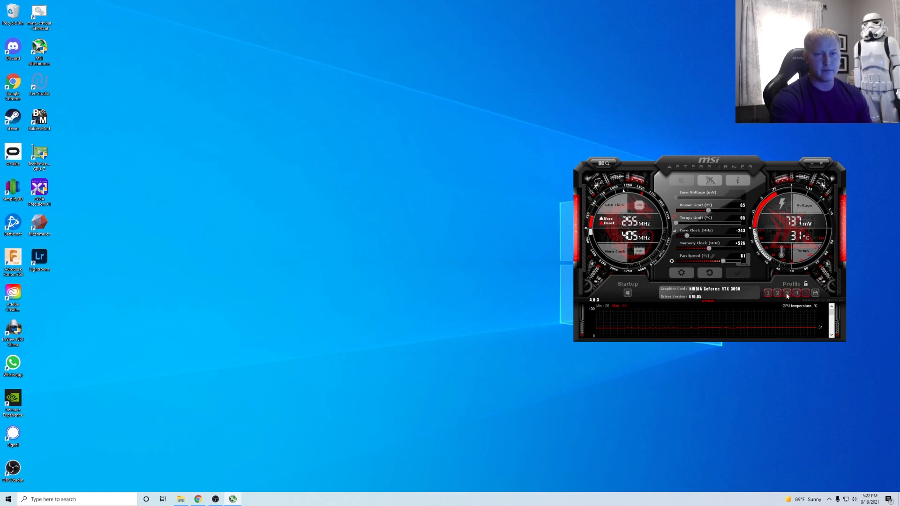
click(786, 293)
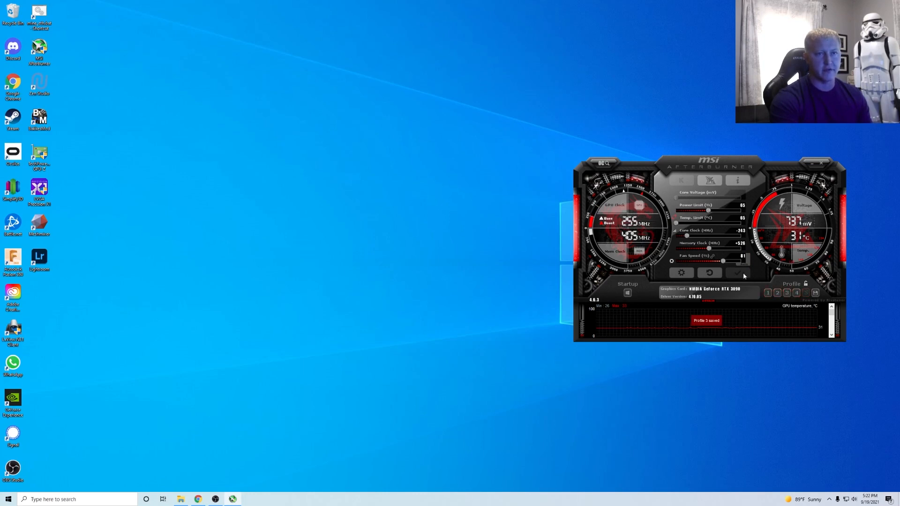
click(784, 294)
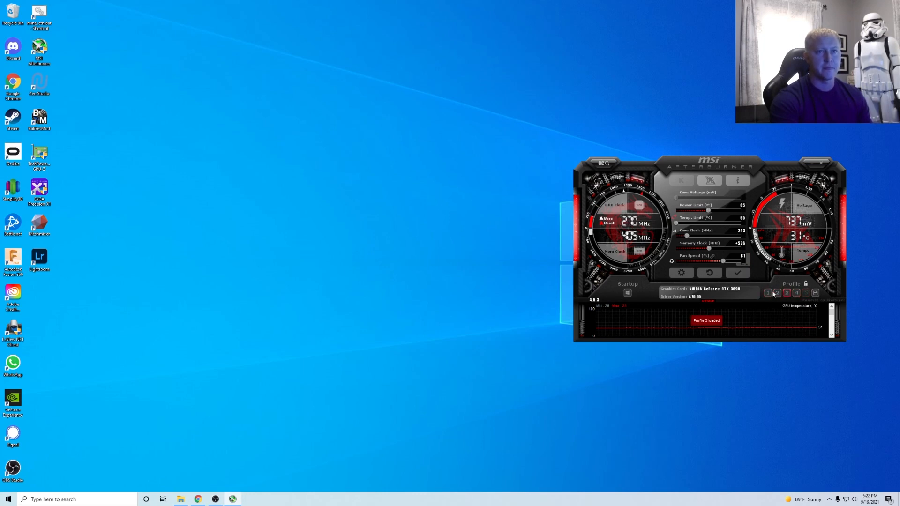
click(708, 273)
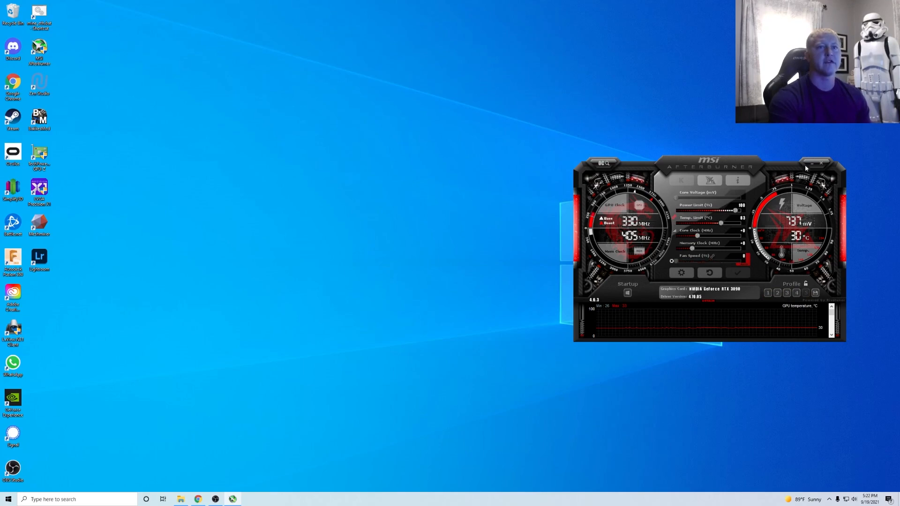
- Scroll the ethmining guide to the mine_eth.bat section, highlighting its sentence about the file
click(197, 499)
scroll(442, 265, down, 2)
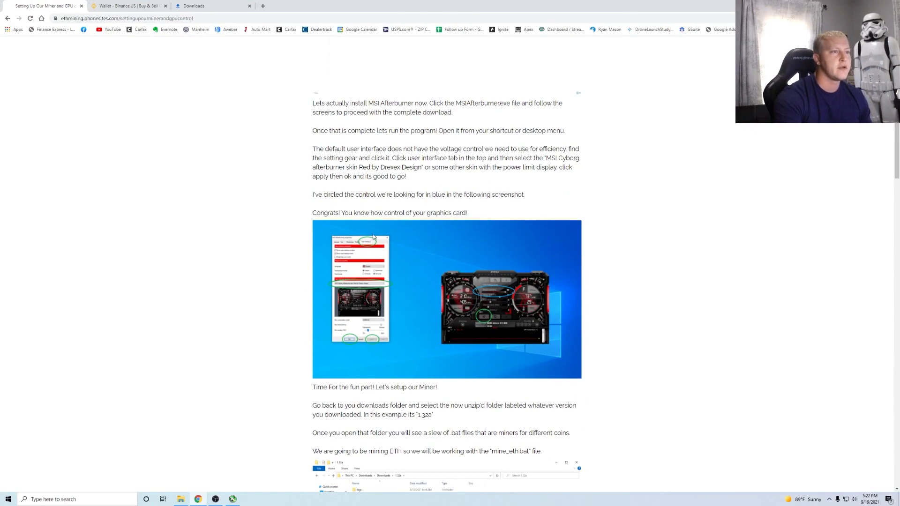
scroll(364, 284, down, 2)
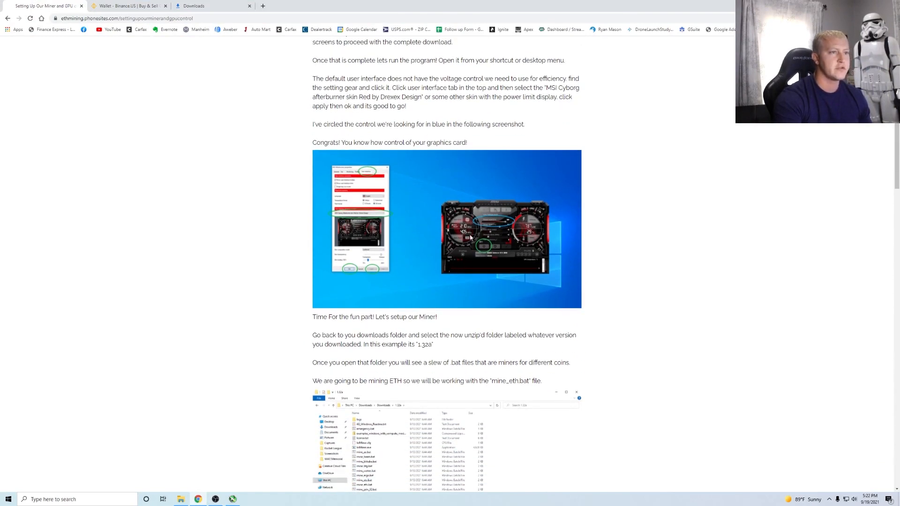
scroll(480, 241, down, 3)
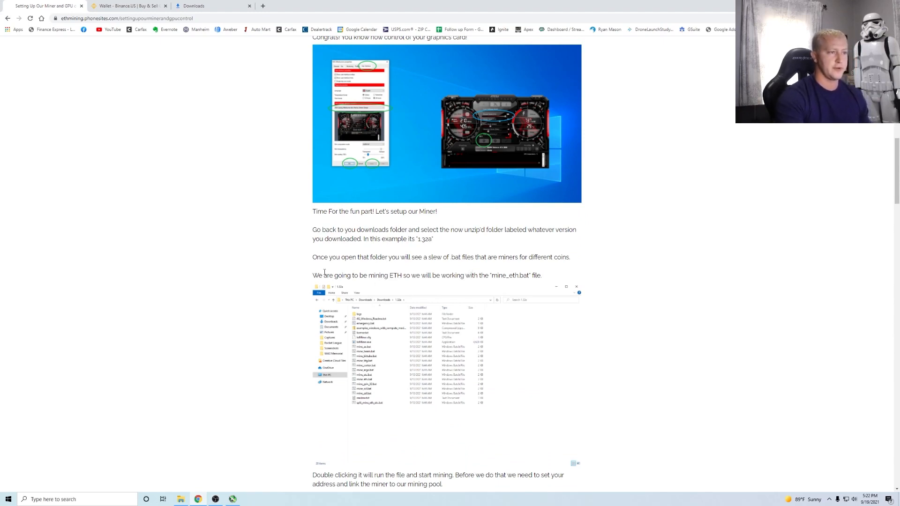
drag(323, 273, 510, 296)
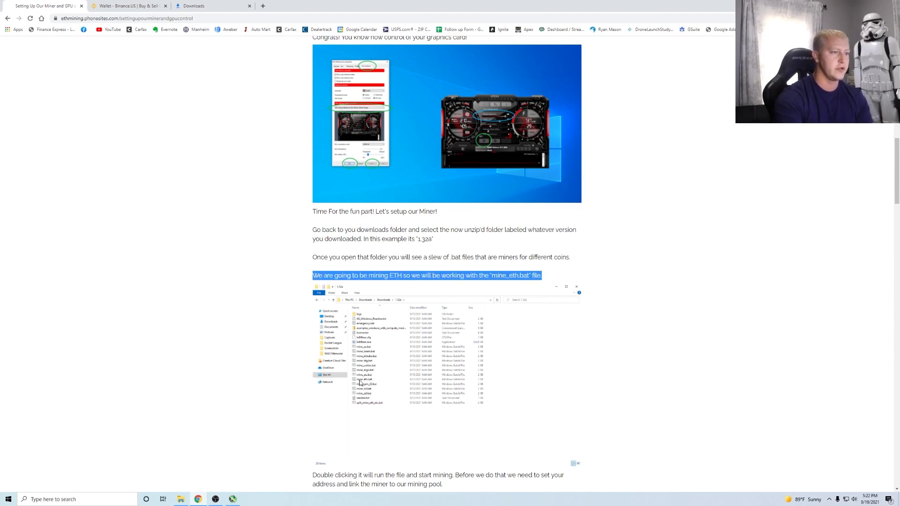
scroll(407, 387, down, 2)
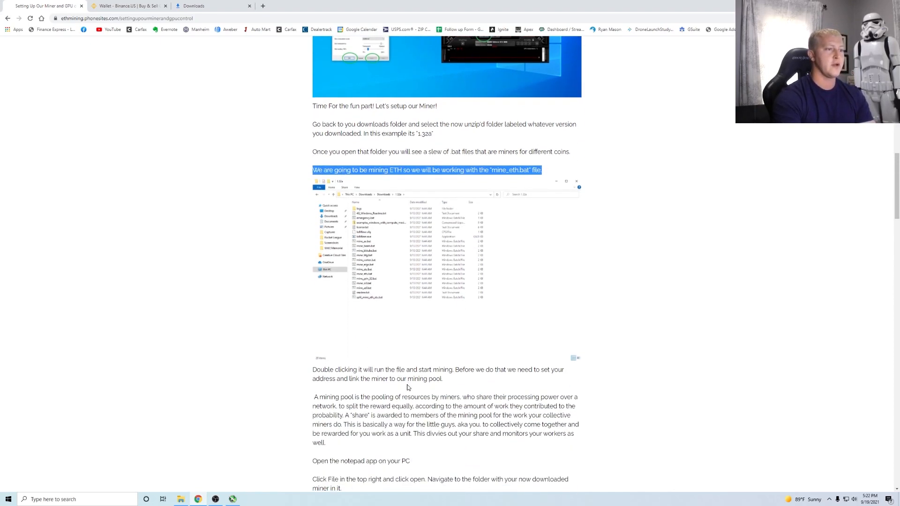
scroll(402, 378, down, 1)
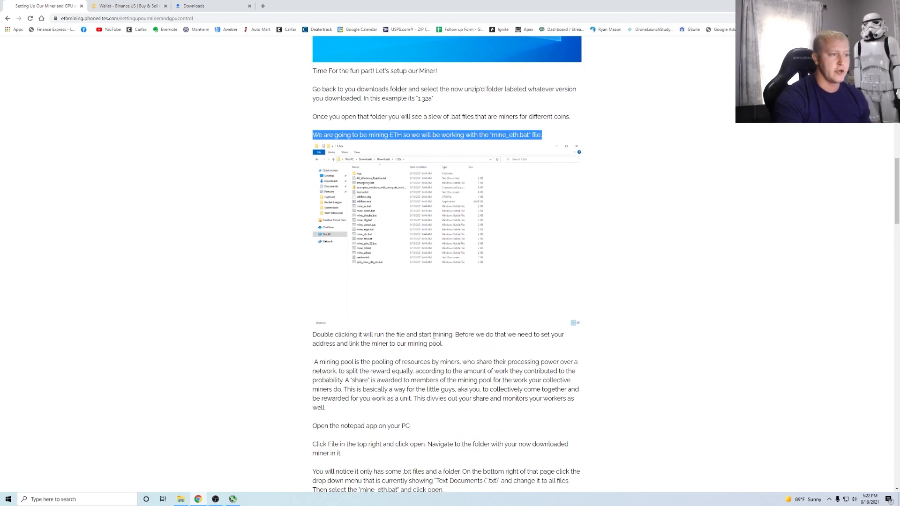
scroll(384, 349, down, 1)
scroll(361, 342, down, 2)
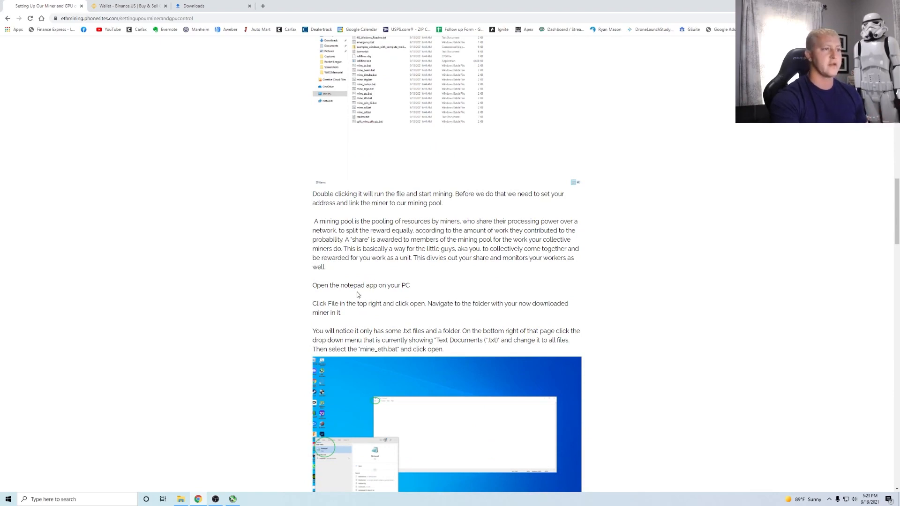
scroll(374, 187, down, 1)
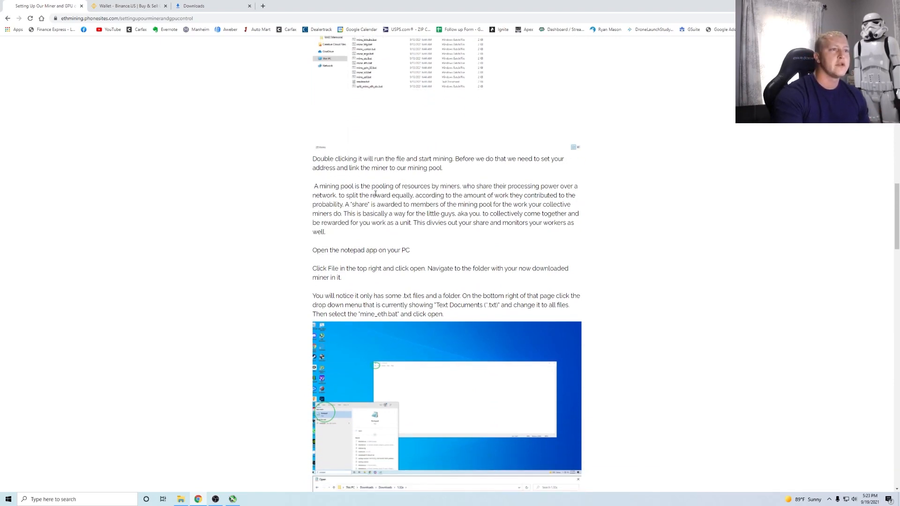
click(60, 500)
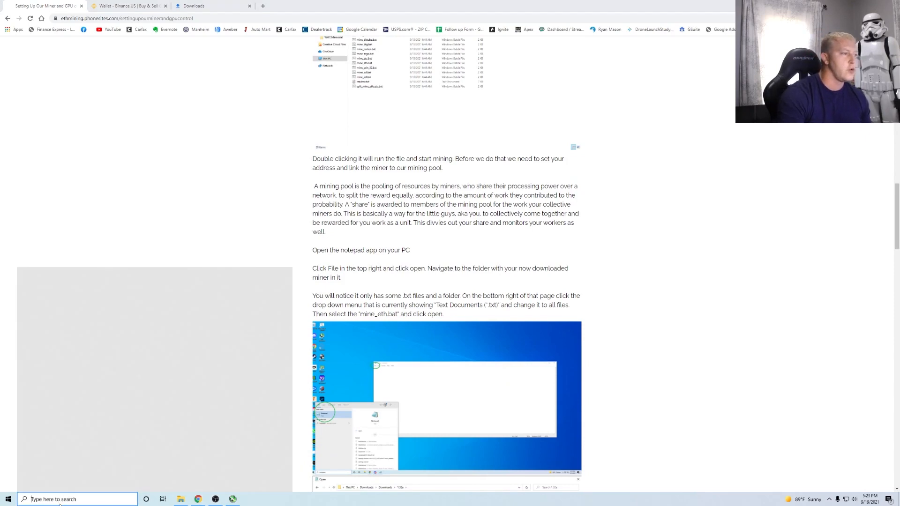
- Launch Notepad via search ('no') and browse its Open dialog to the Downloads\1.32a folder
text(not)
key(Return)
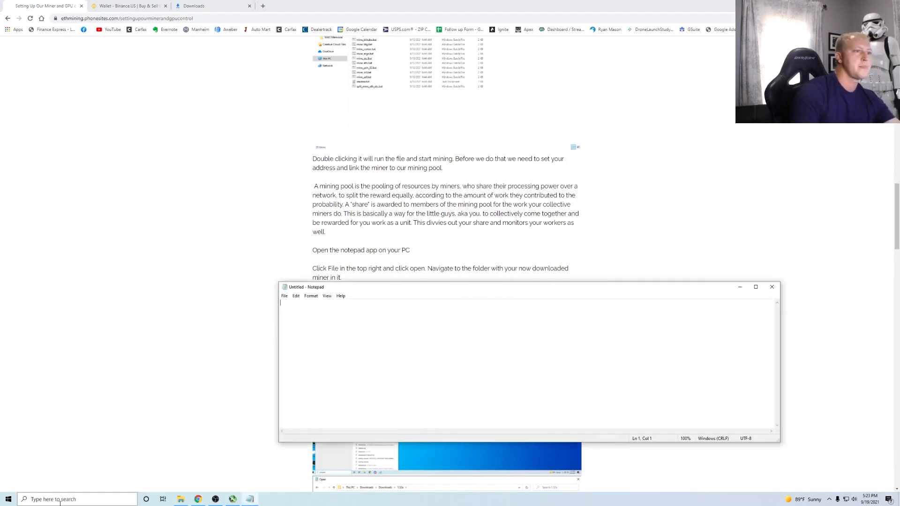
drag(468, 288, 417, 151)
click(233, 159)
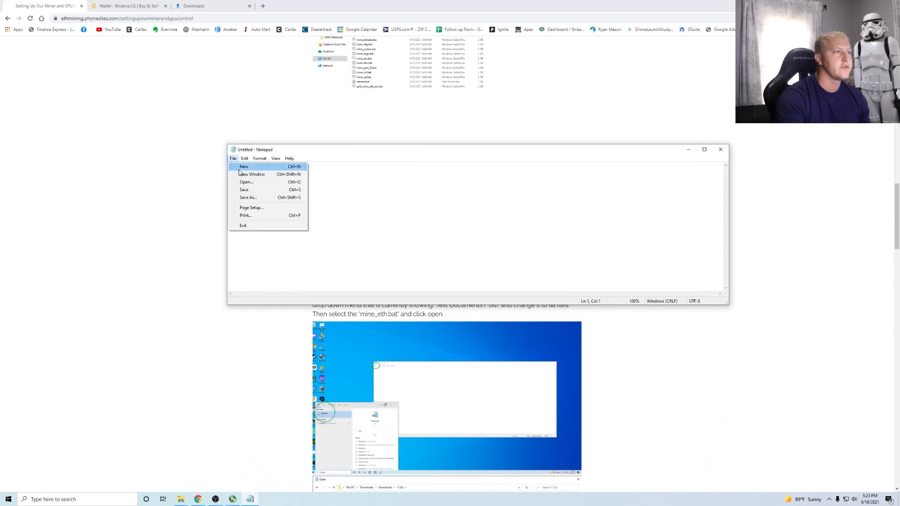
click(248, 186)
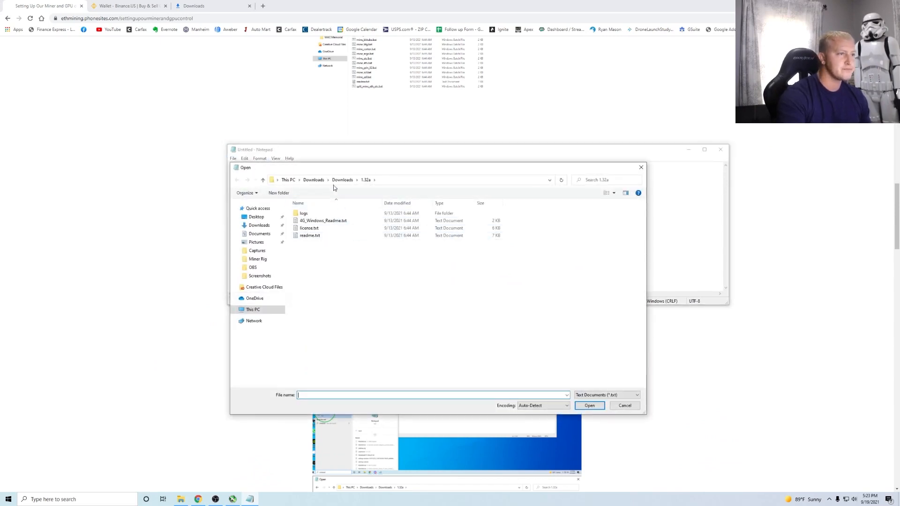
click(348, 182)
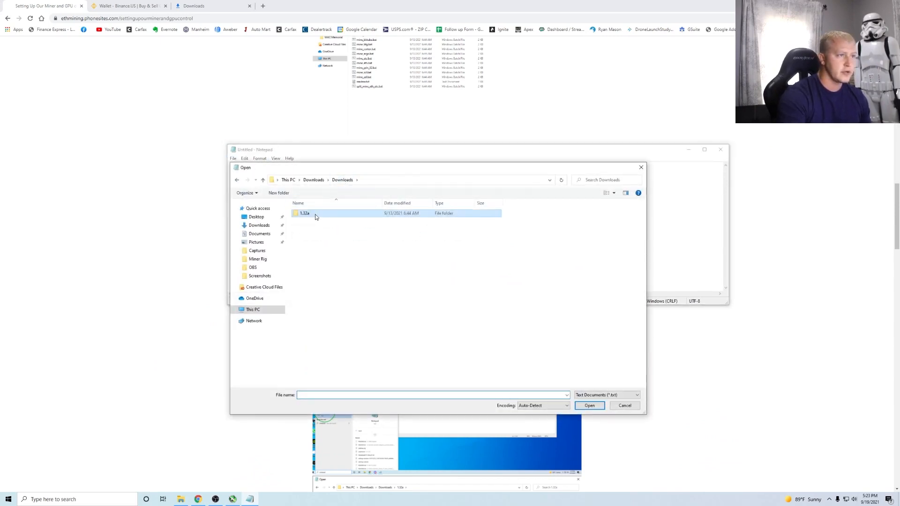
double_click(312, 214)
click(307, 181)
double_click(302, 218)
double_click(312, 213)
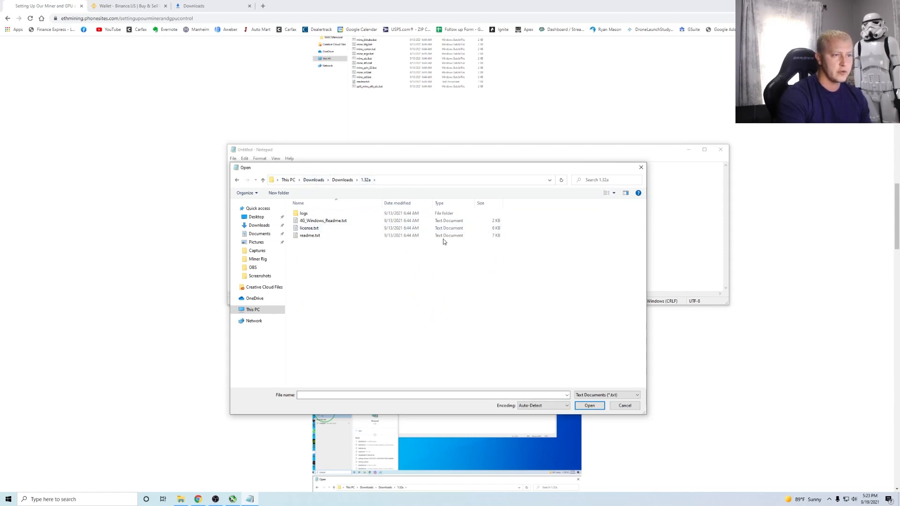
- Show All Files in the type filter and open mine_eth.bat
click(614, 396)
click(601, 409)
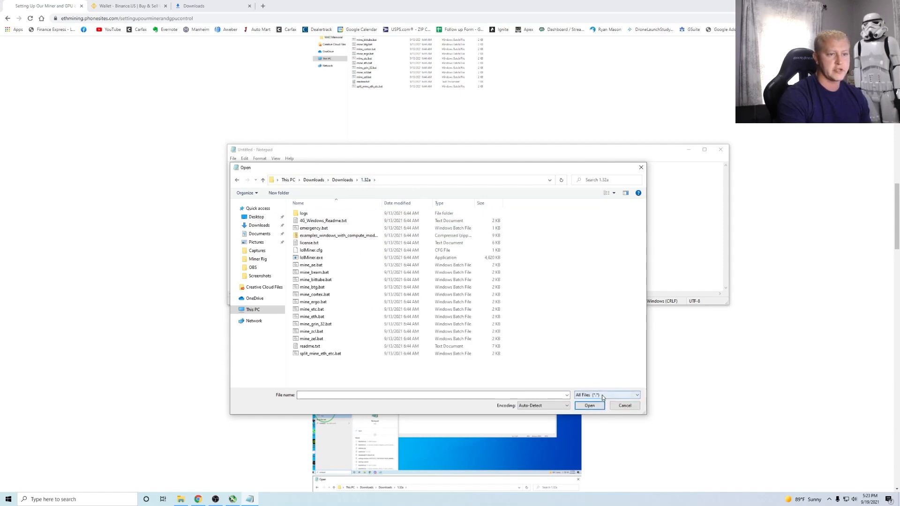
click(621, 396)
click(618, 407)
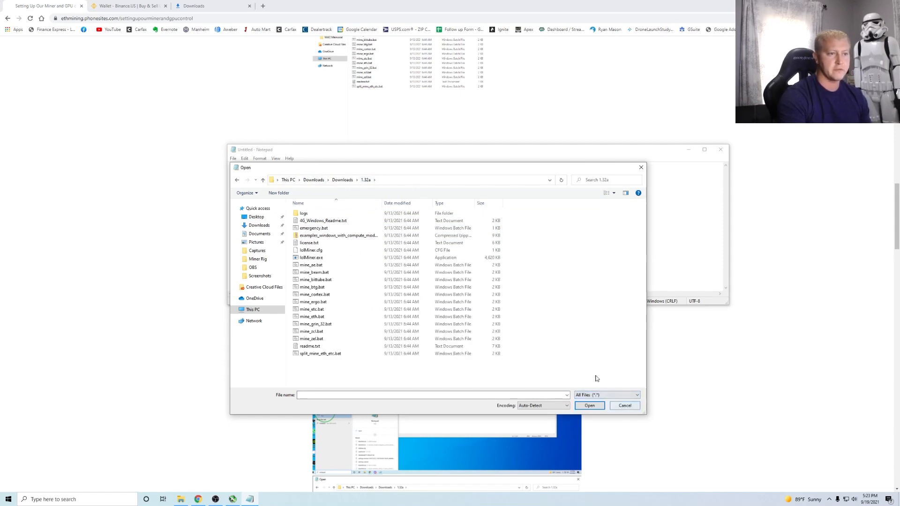
click(313, 317)
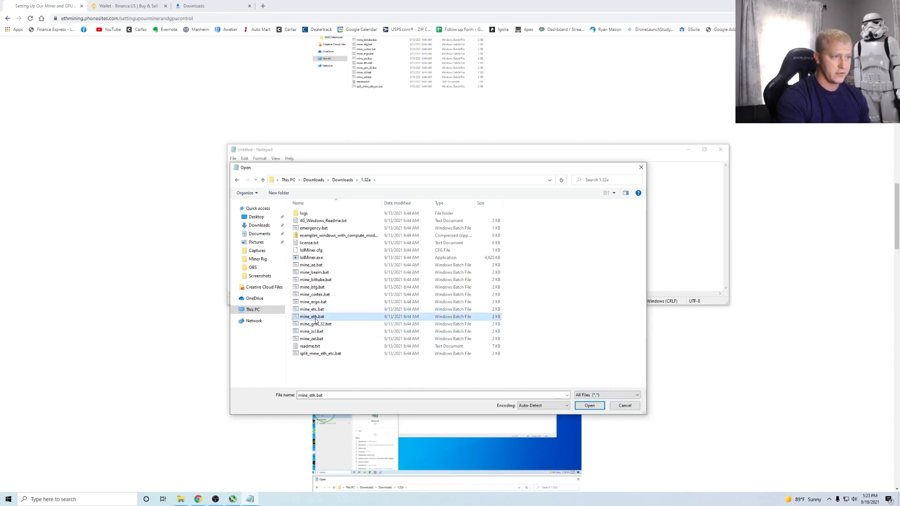
click(590, 407)
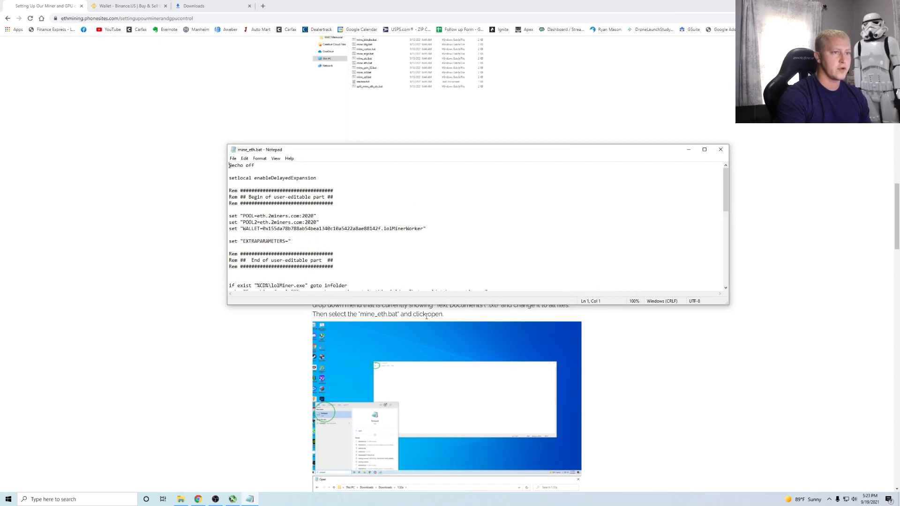
- Enlarge Notepad and point out the POOL, POOL2, WALLET lines and the lolMinerWorker name
drag(437, 305, 458, 412)
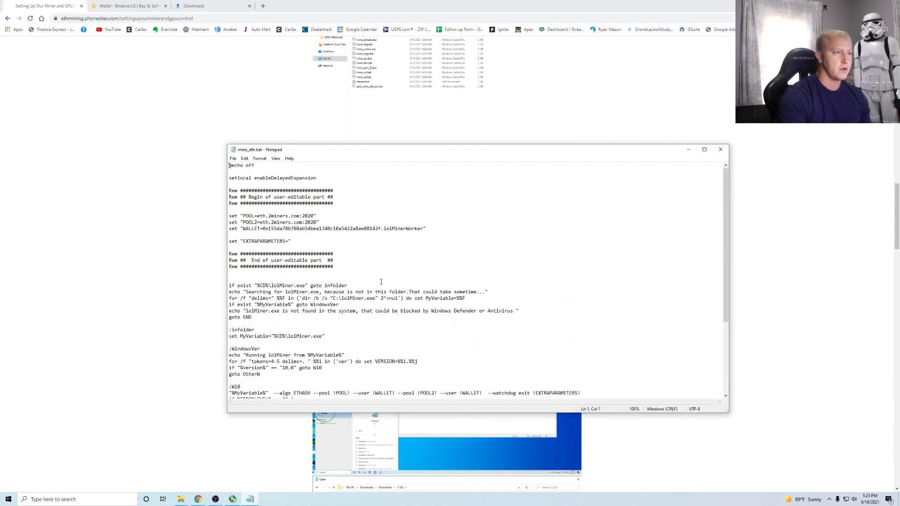
scroll(388, 282, down, 6)
scroll(388, 282, up, 6)
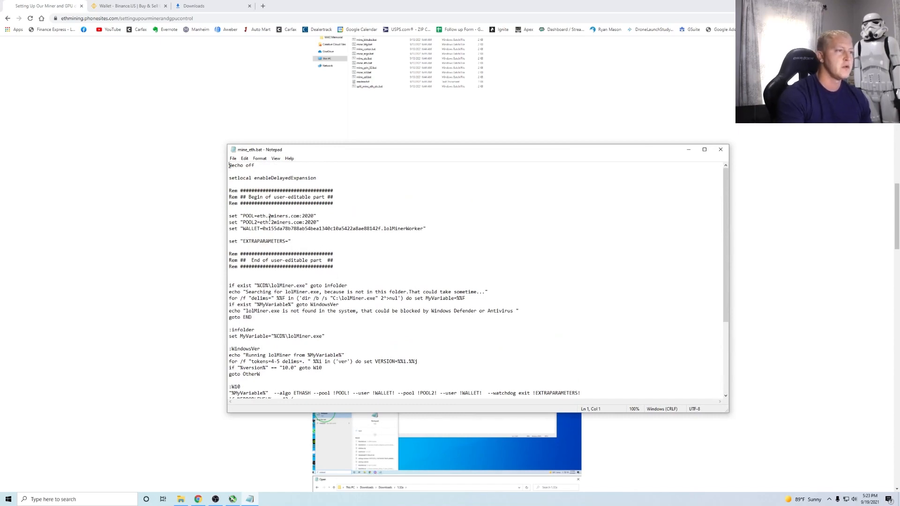
mouse_move(228, 216)
mouse_down()
mouse_move(315, 229)
mouse_move(632, 230)
mouse_move(301, 229)
mouse_move(224, 215)
mouse_up()
click(430, 229)
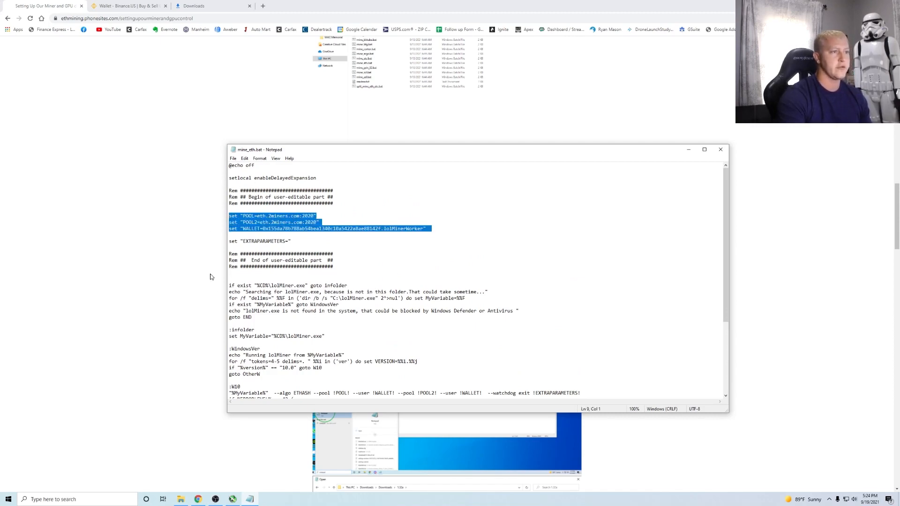
click(265, 223)
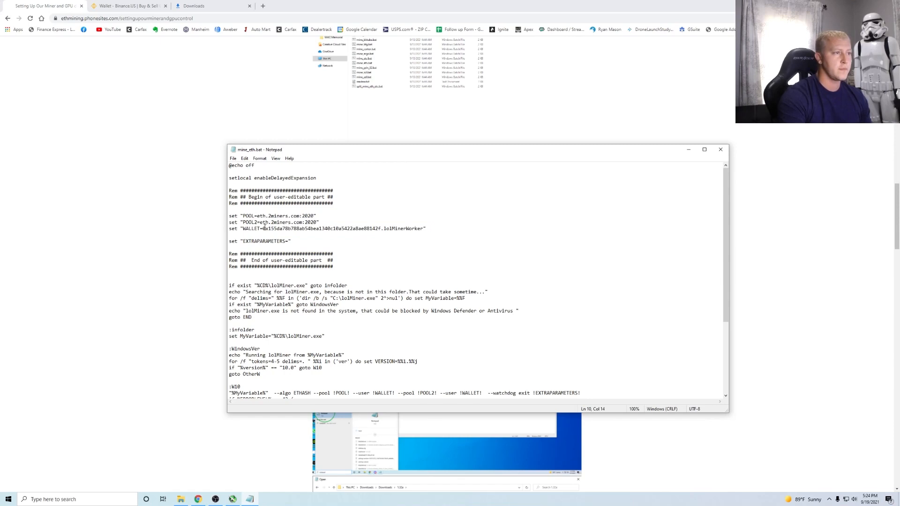
drag(264, 228, 424, 227)
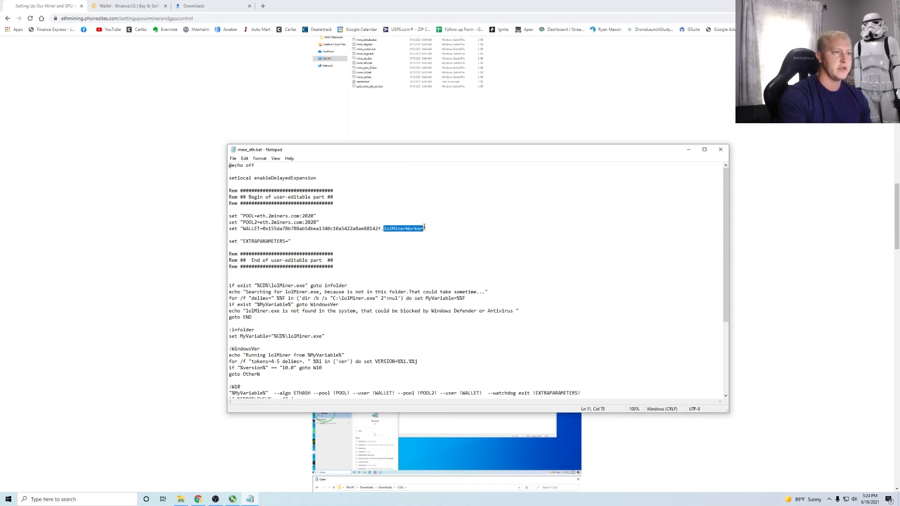
drag(317, 223, 244, 216)
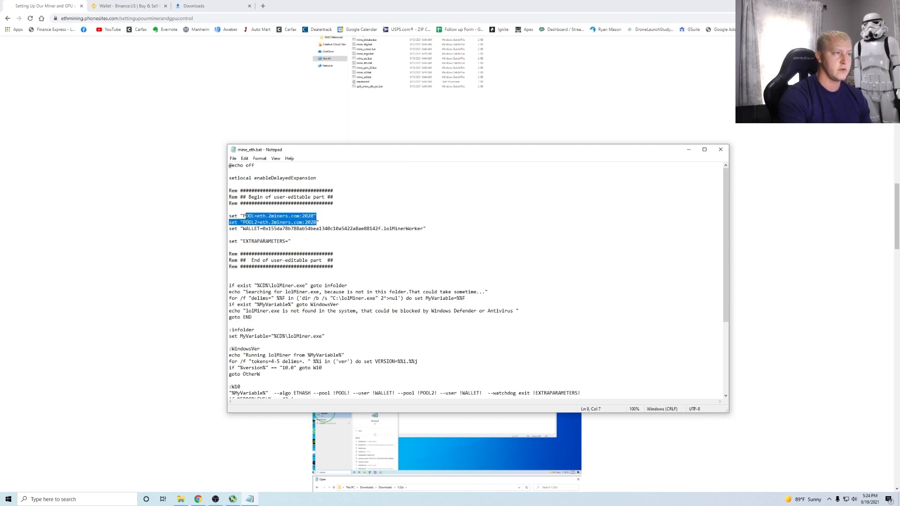
click(198, 499)
- Scroll to the mining pool section and open 'Click To Open Ethermine.org' in a new tab
scroll(421, 256, down, 8)
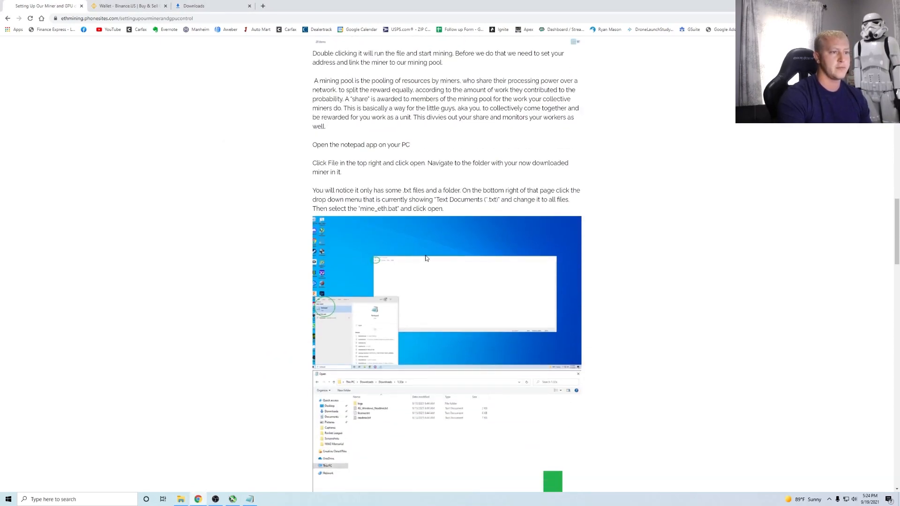
scroll(411, 280, down, 7)
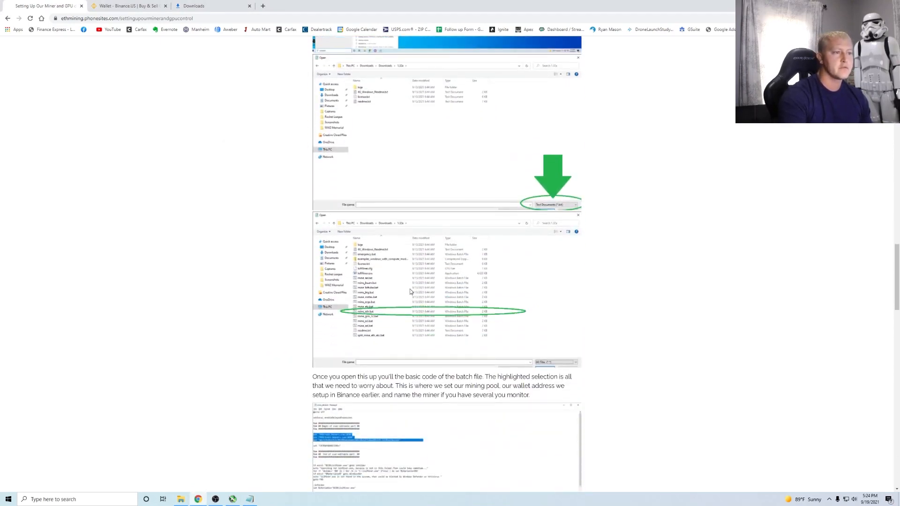
scroll(398, 314, down, 2)
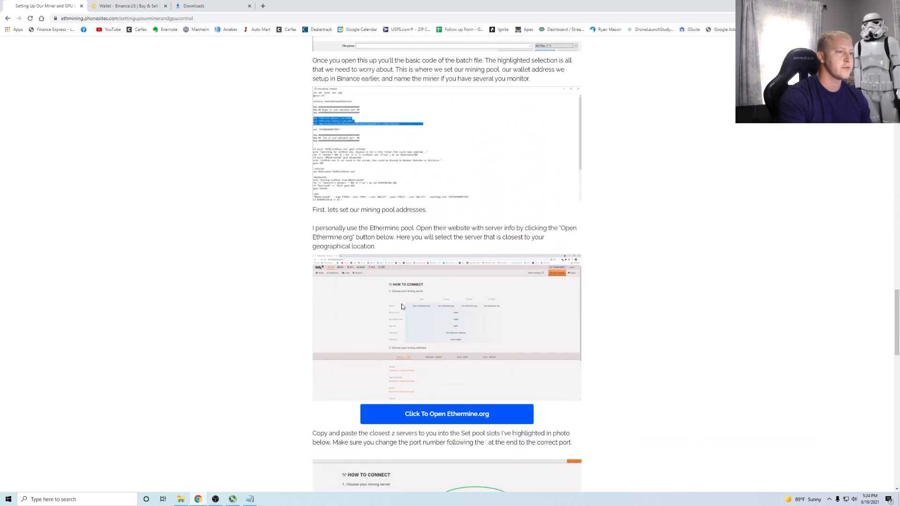
scroll(391, 255, up, 2)
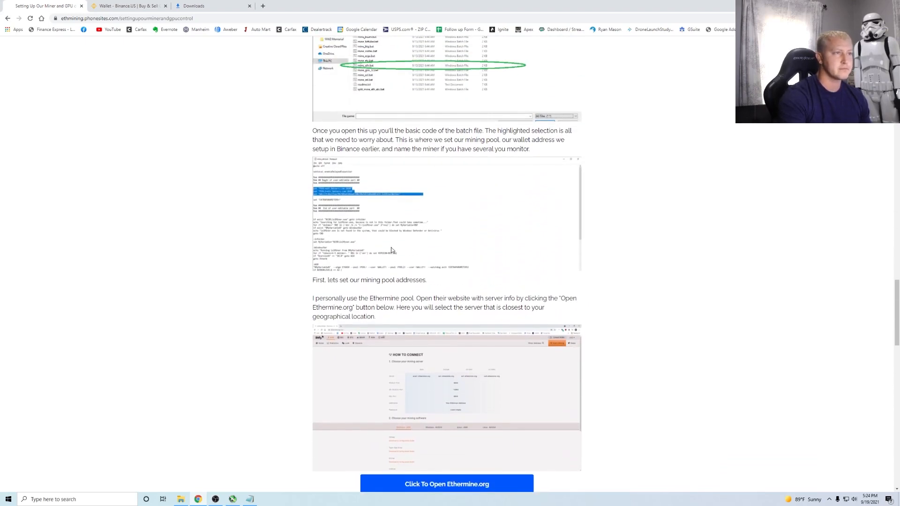
scroll(375, 266, down, 1)
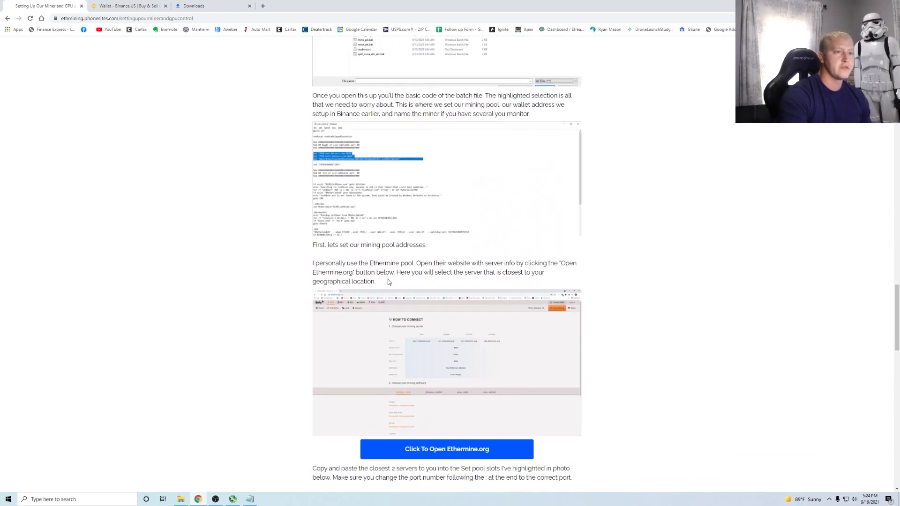
scroll(388, 281, down, 2)
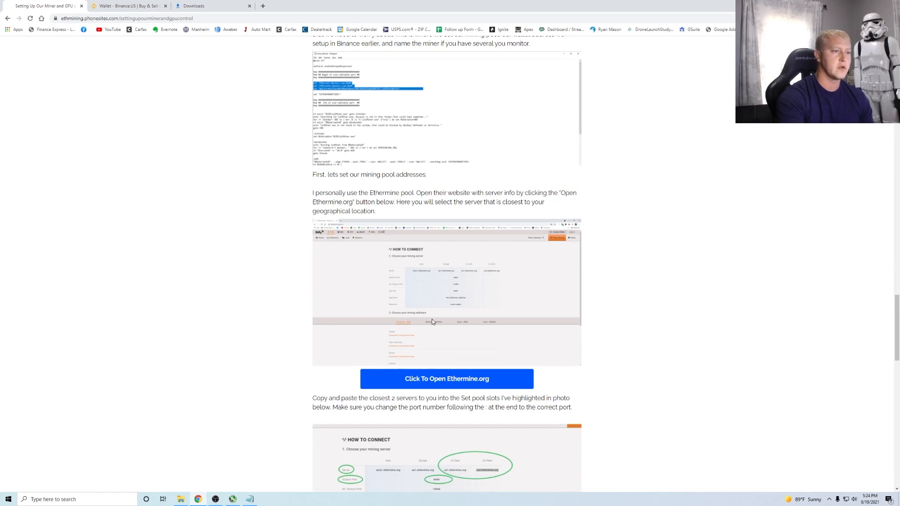
scroll(401, 212, down, 1)
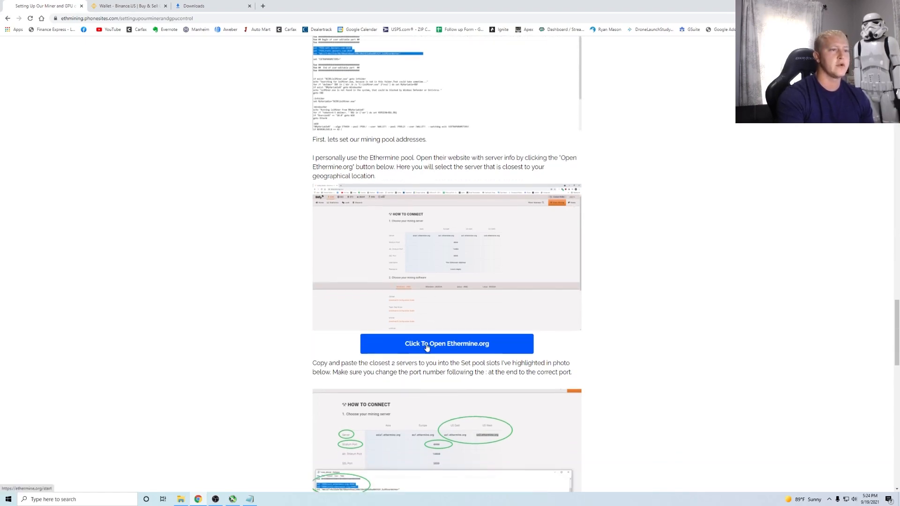
right_click(426, 347)
click(277, 349)
right_click(444, 348)
click(471, 347)
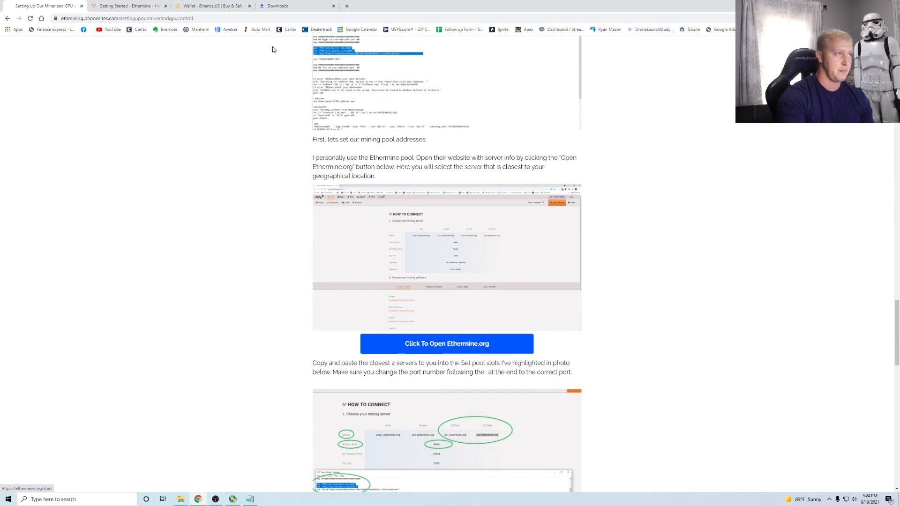
- Highlight Ethermine's us1 and us2 server addresses, moving Notepad aside, then restore down Chrome
click(135, 8)
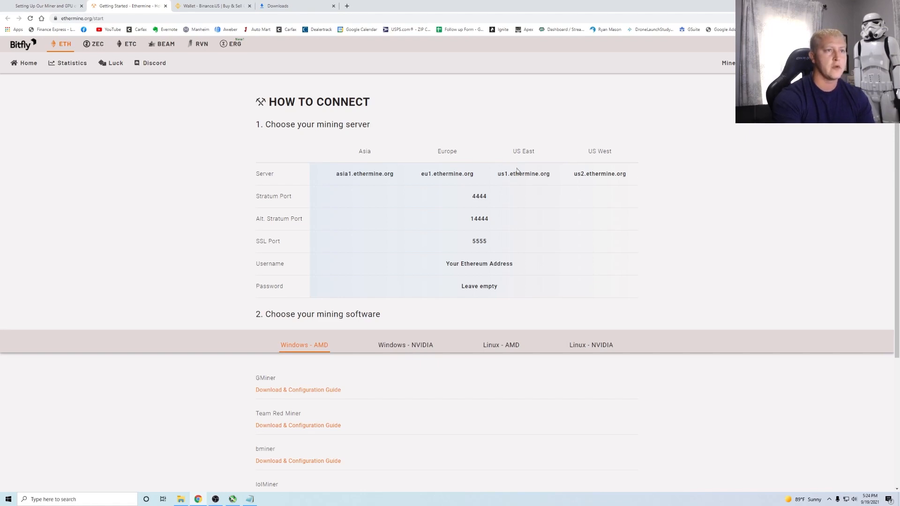
drag(488, 176, 626, 177)
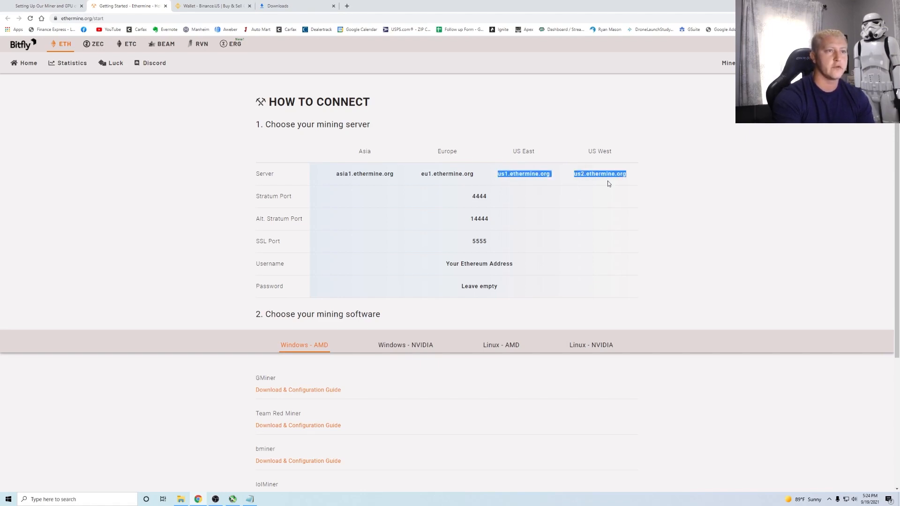
click(250, 499)
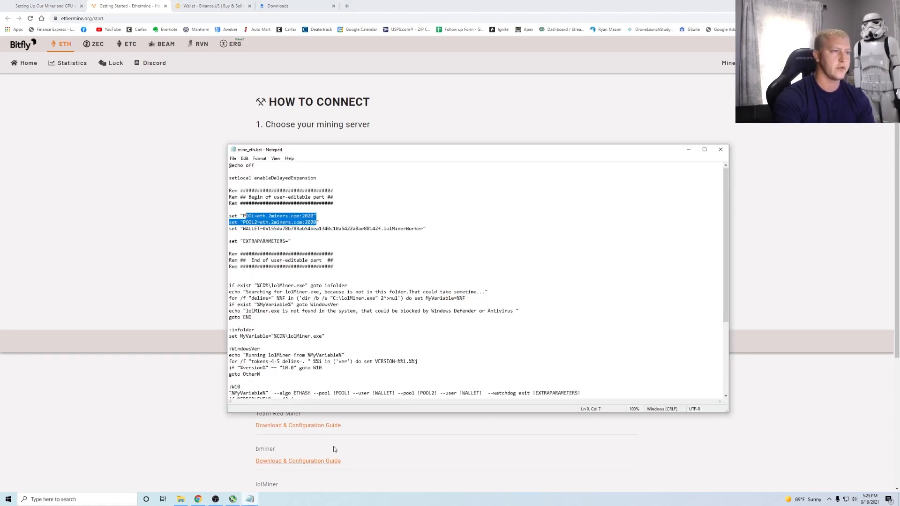
drag(489, 151, 570, 275)
click(535, 173)
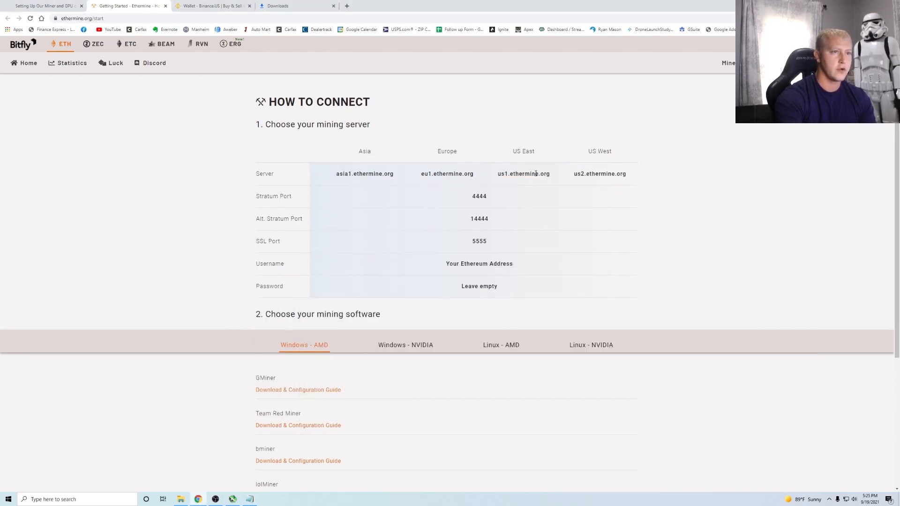
drag(550, 174, 499, 178)
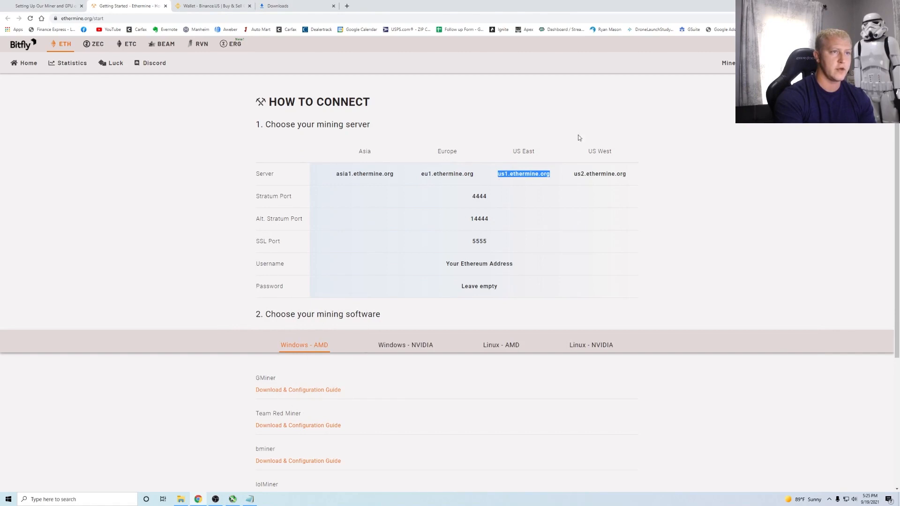
click(876, 4)
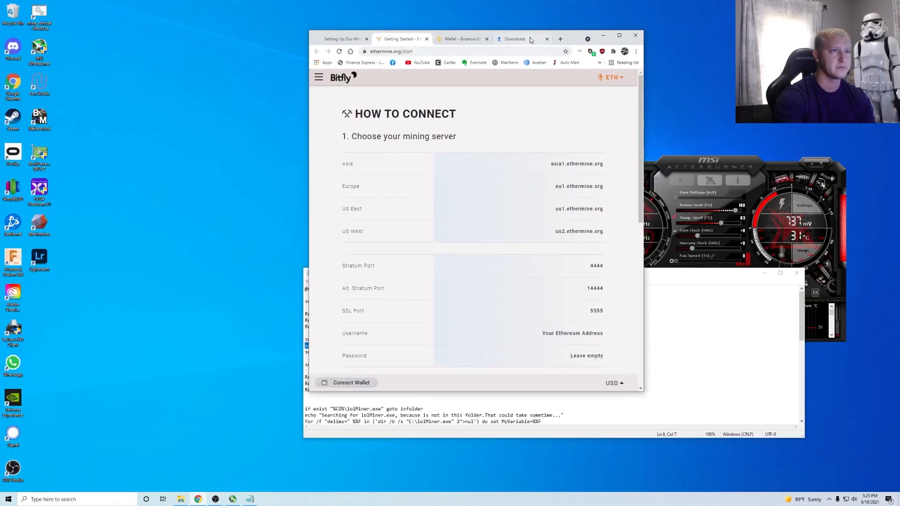
- Place a widened Chrome top-left with Notepad on the right, closing MSI Afterburner
drag(573, 39, 267, 17)
drag(340, 88, 540, 89)
click(820, 164)
drag(641, 274, 892, 132)
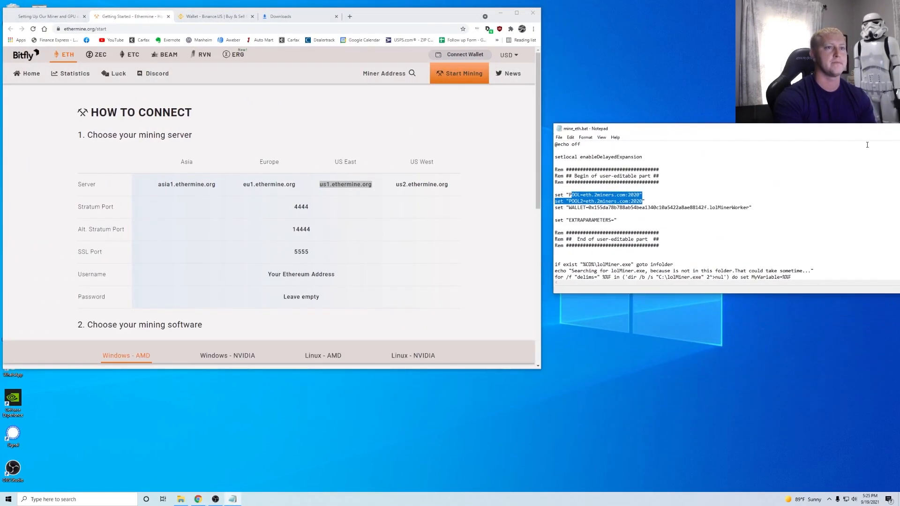
drag(673, 294, 679, 373)
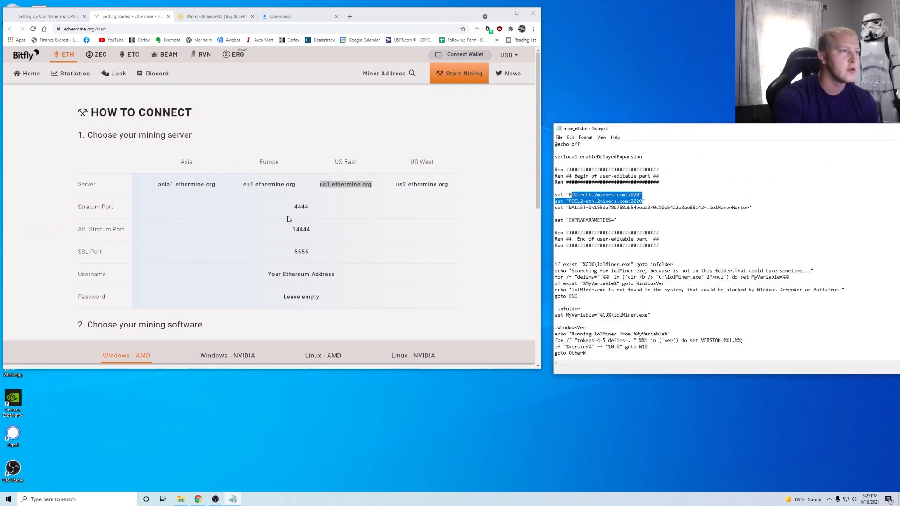
- Copy us1.ethermine.org and select eth.2miners.com in mine_eth.bat's POOL line
triple_click(345, 185)
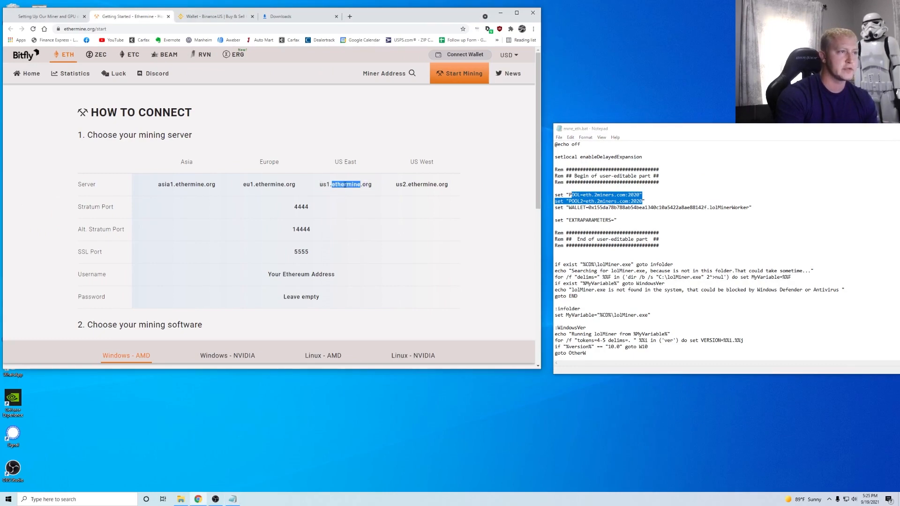
right_click(345, 185)
click(357, 194)
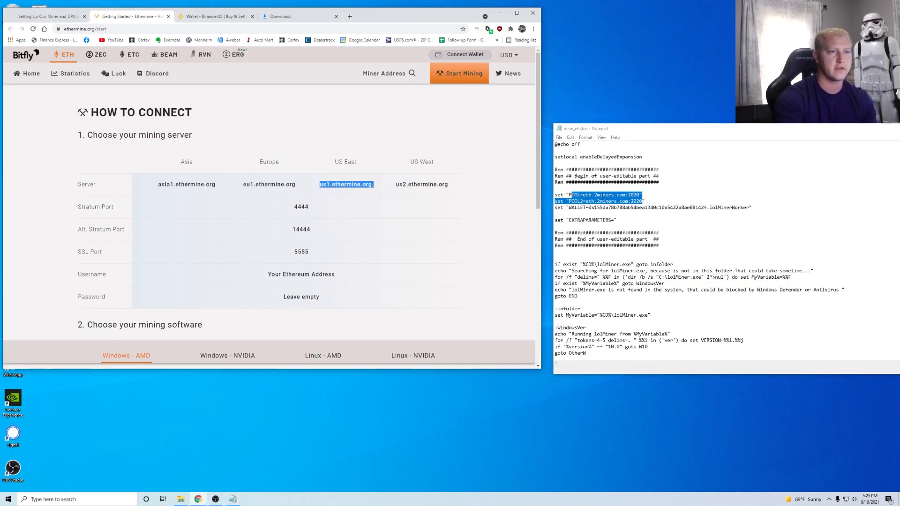
click(596, 195)
drag(582, 194, 622, 195)
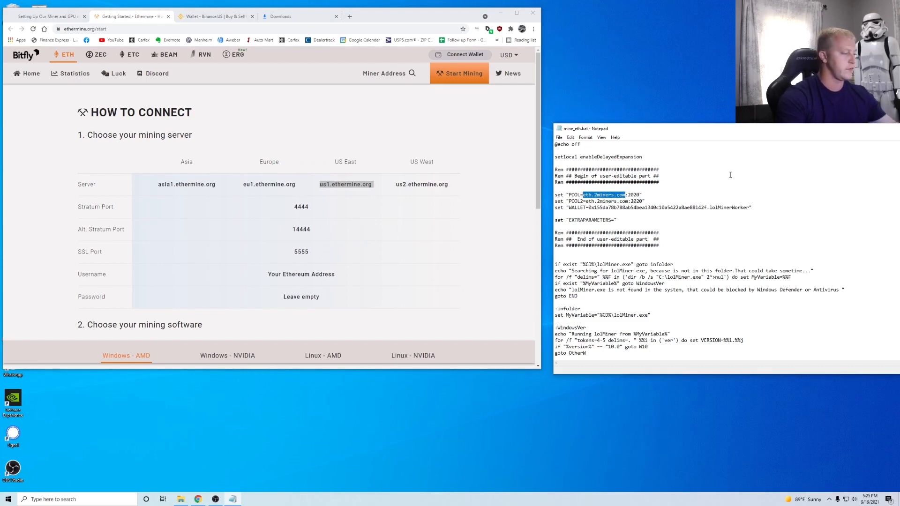
- Undo a faulty paste over the old pool and recopy us1.ethermine.org from Ethermine's list
right_click(621, 196)
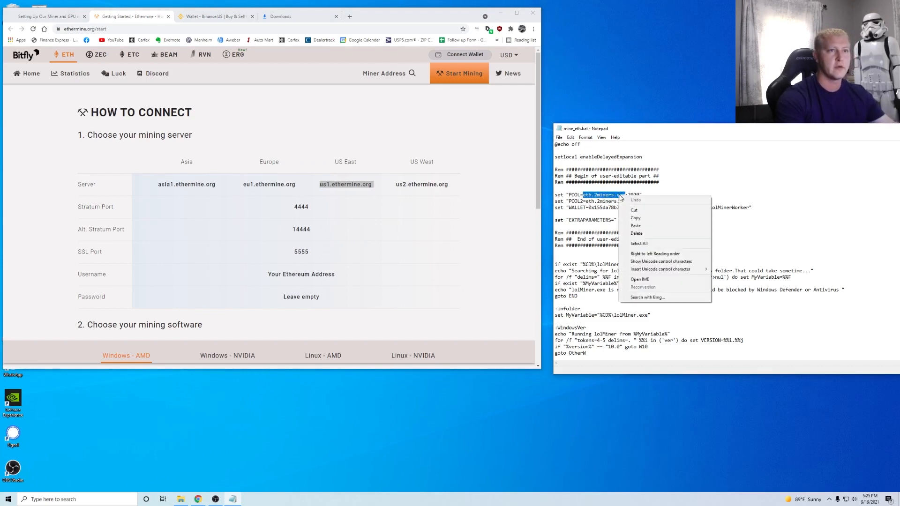
click(635, 230)
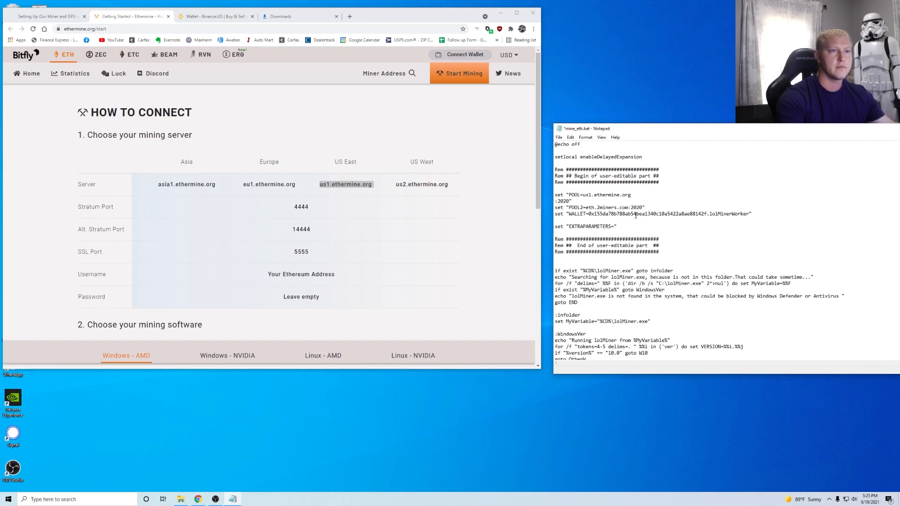
key(ctrl+z)
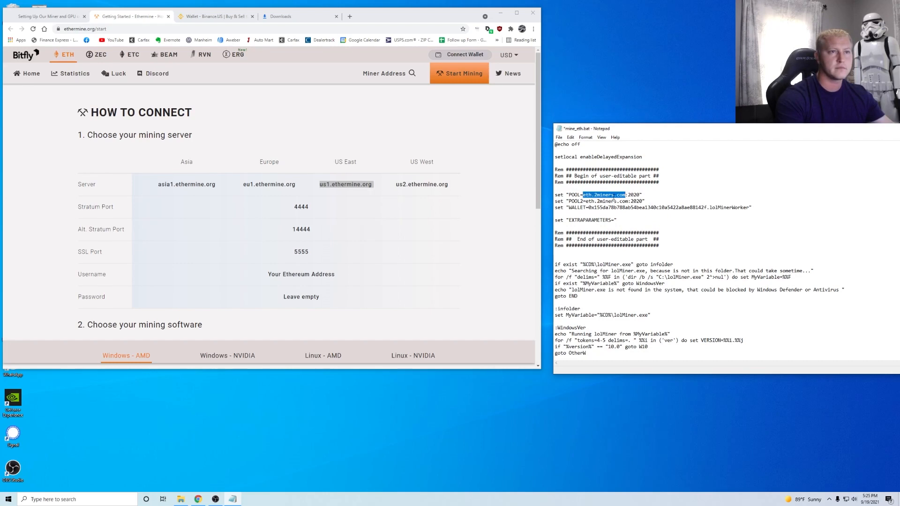
click(323, 185)
mouse_move(319, 186)
mouse_down()
mouse_move(372, 184)
mouse_move(323, 185)
mouse_up()
right_click(323, 185)
click(323, 184)
click(322, 184)
double_click(325, 184)
click(326, 186)
mouse_move(323, 185)
mouse_down()
mouse_move(370, 183)
mouse_move(319, 185)
mouse_up()
right_click(329, 188)
click(349, 192)
- Replace eth.2miners.com:2020 with us1.ethermine.org:4444 in the POOL line
click(589, 194)
drag(583, 194, 625, 192)
key(ctrl+v)
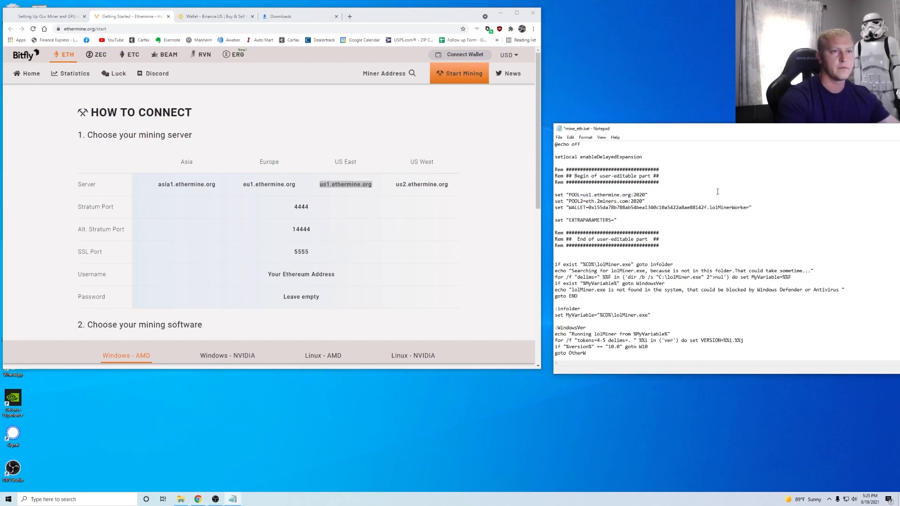
key(Right)
key(Right)
key(Right)
key(Right)
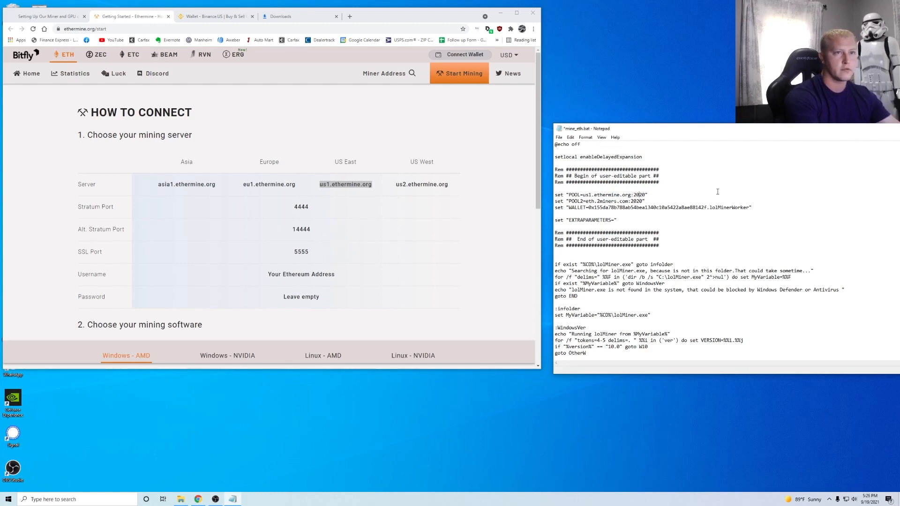
key(BackSpace)
key(BackSpace)
key(BackSpace)
key(BackSpace)
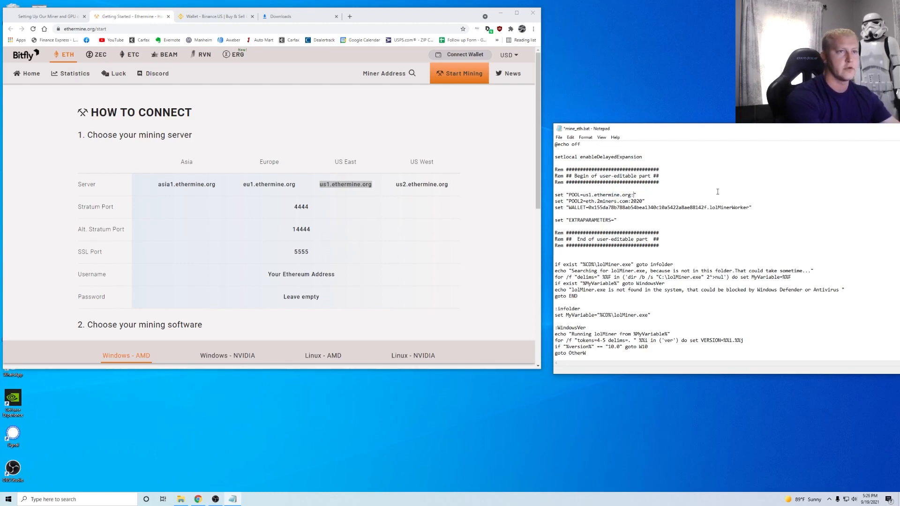
text(4444)
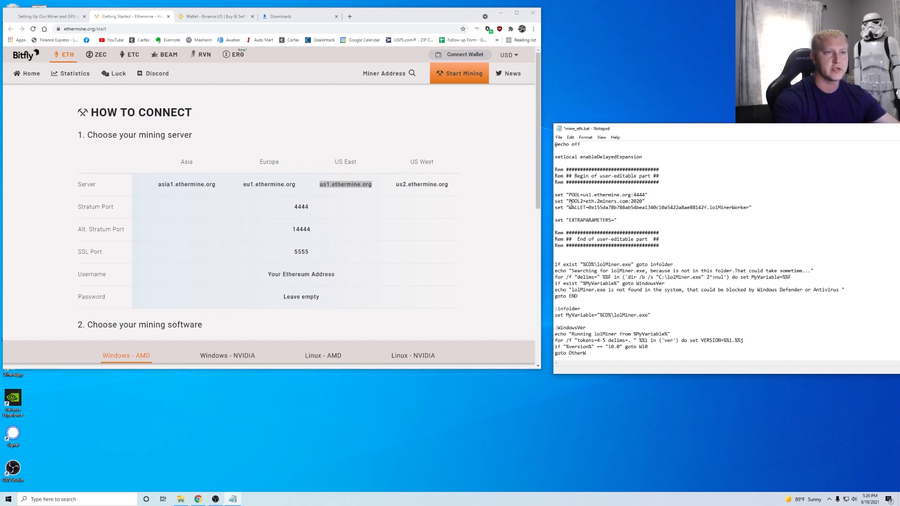
click(402, 184)
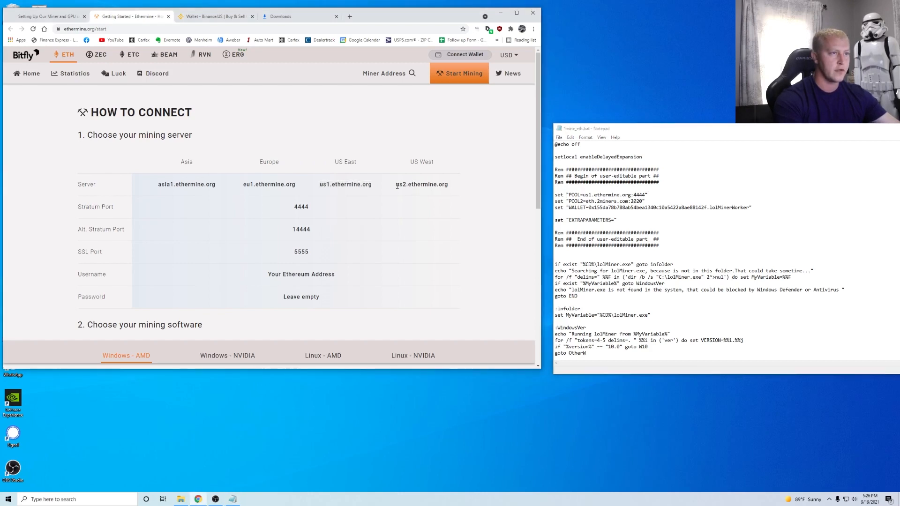
- Copy us2.ethermine.org from Ethermine and set POOL2 to us2.ethermine.org:4444 in place of eth.2miners.com:2020
drag(396, 184, 449, 183)
right_click(424, 184)
click(439, 195)
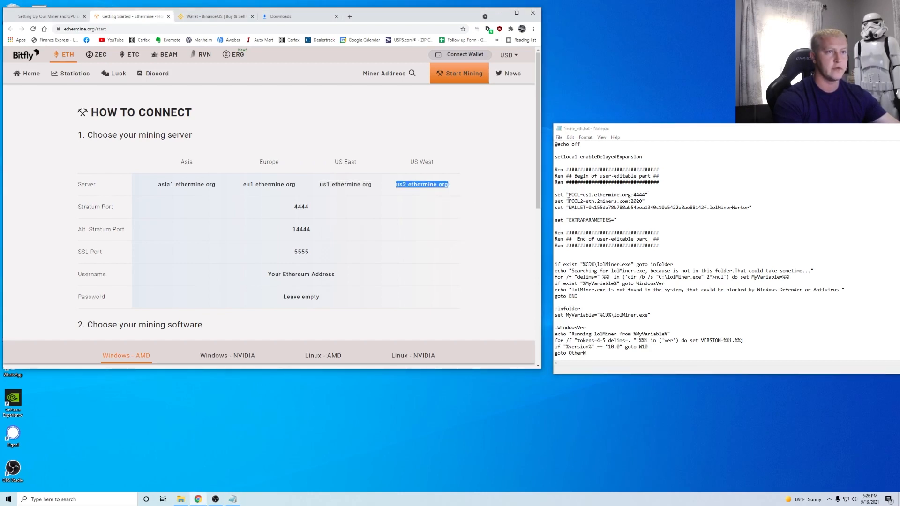
drag(585, 201, 628, 201)
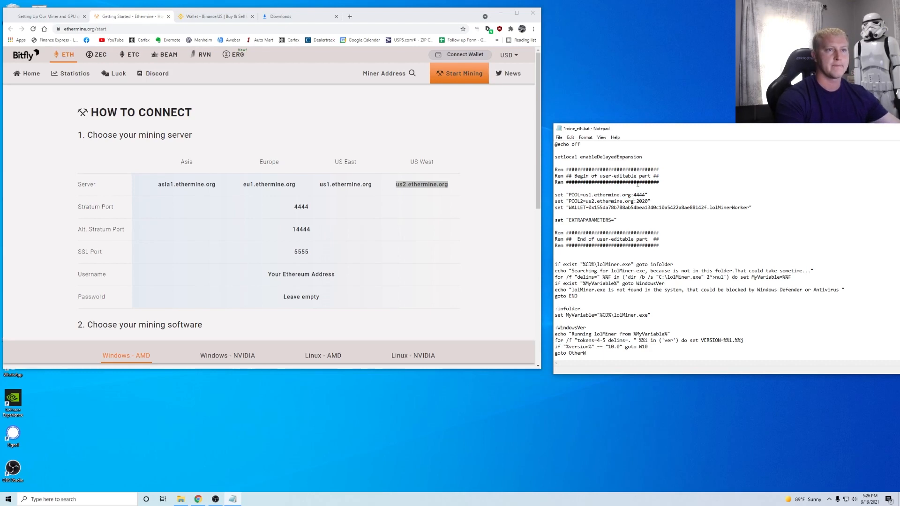
key(BackSpace)
key(BackSpace)
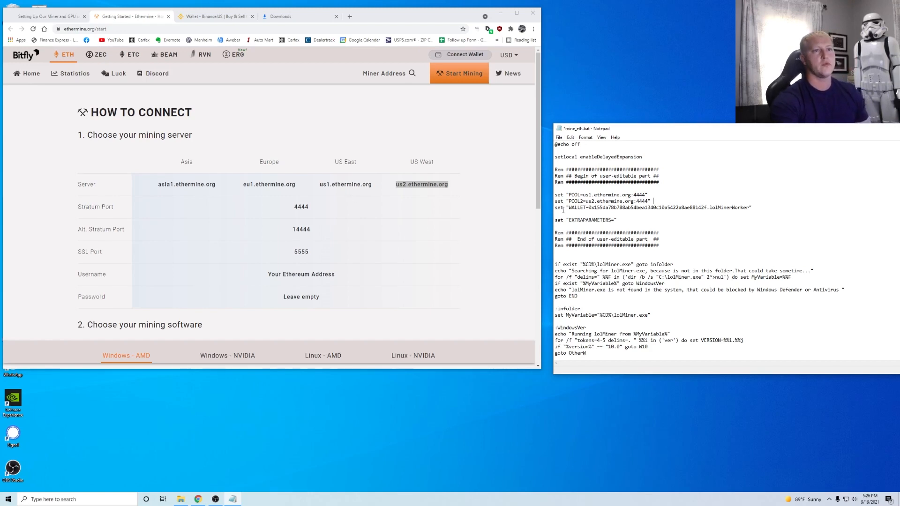
click(198, 498)
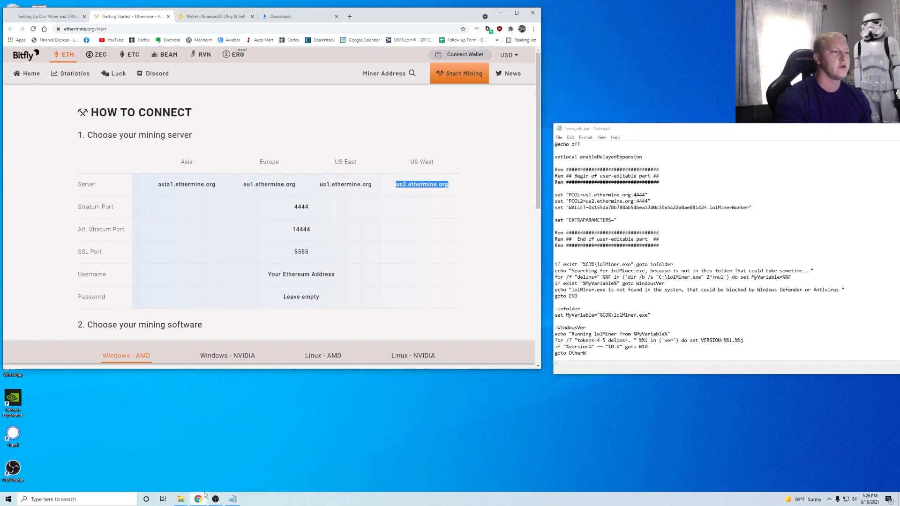
- Maximize the 'Setting Up Our Miner' guide and scroll to the Binance wallet address step
click(47, 16)
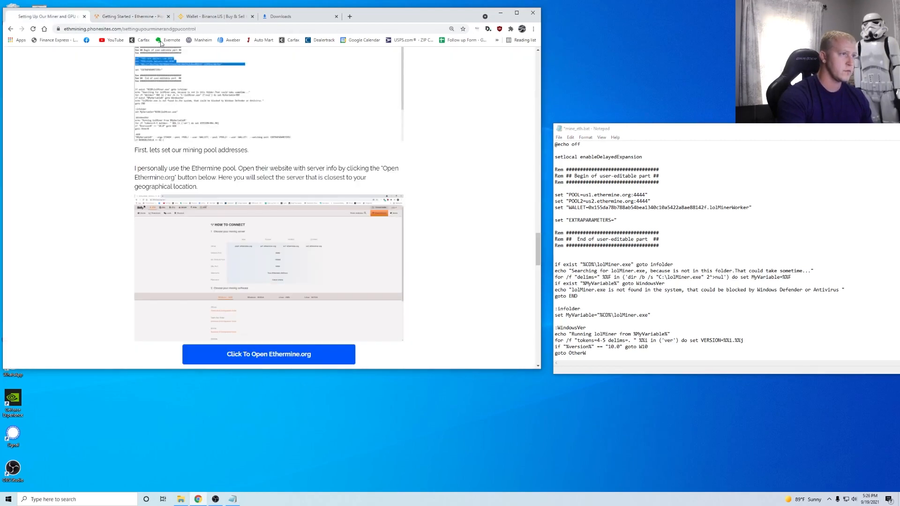
click(517, 13)
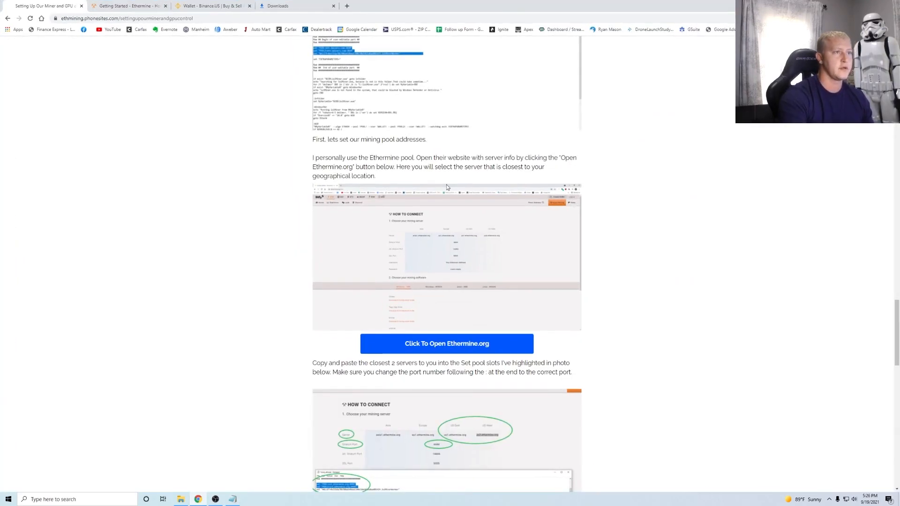
scroll(445, 204, down, 3)
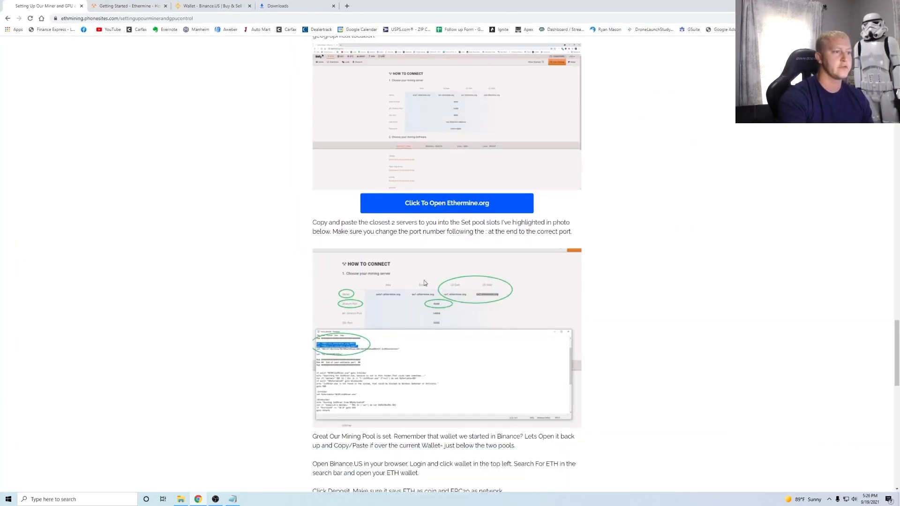
scroll(398, 264, down, 2)
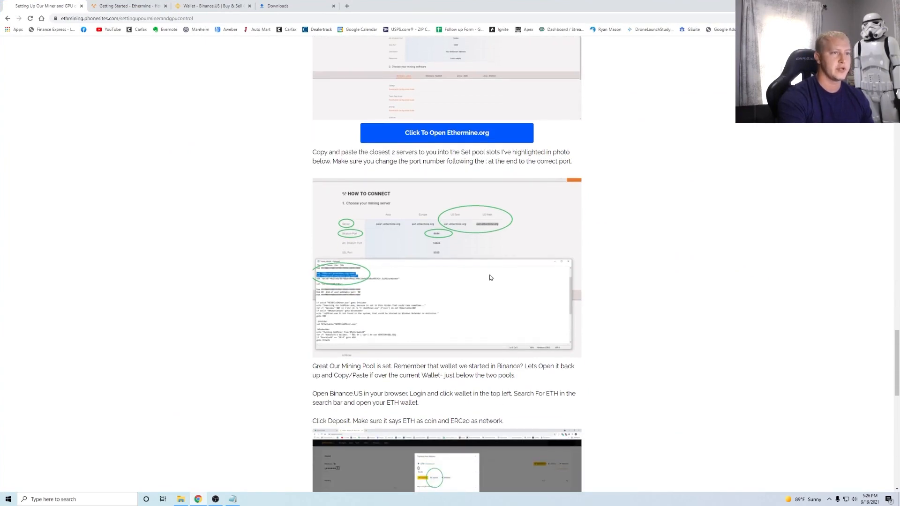
scroll(438, 316, down, 2)
scroll(414, 277, down, 2)
scroll(445, 318, down, 2)
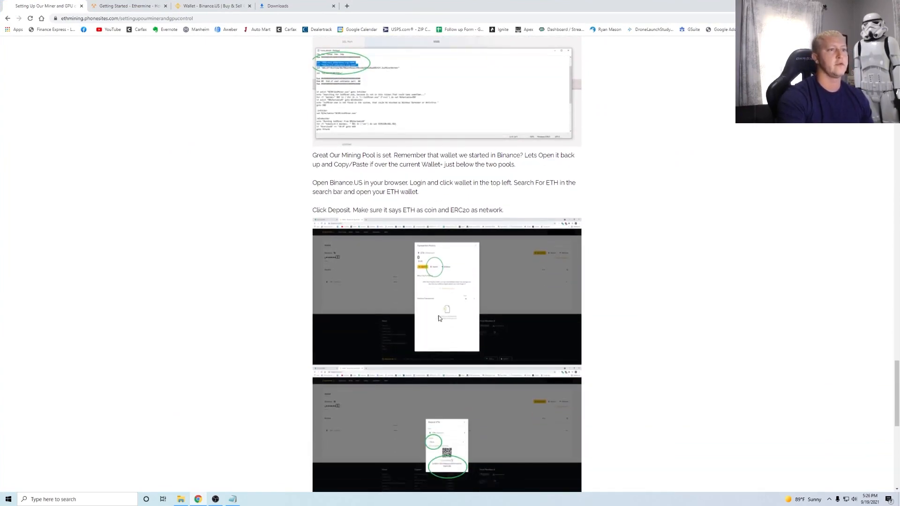
- Reopen the ETH Deposit dialog on Binance.US and copy the ERC20 deposit address
click(209, 6)
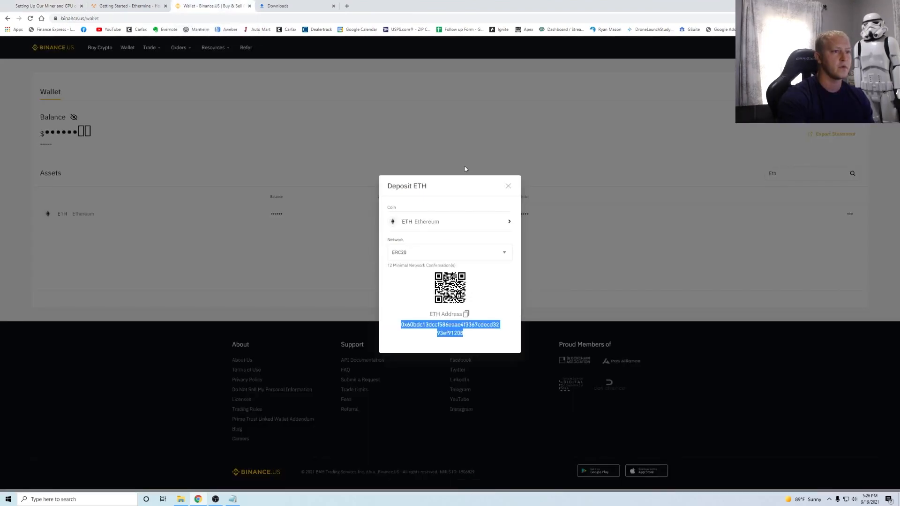
click(507, 187)
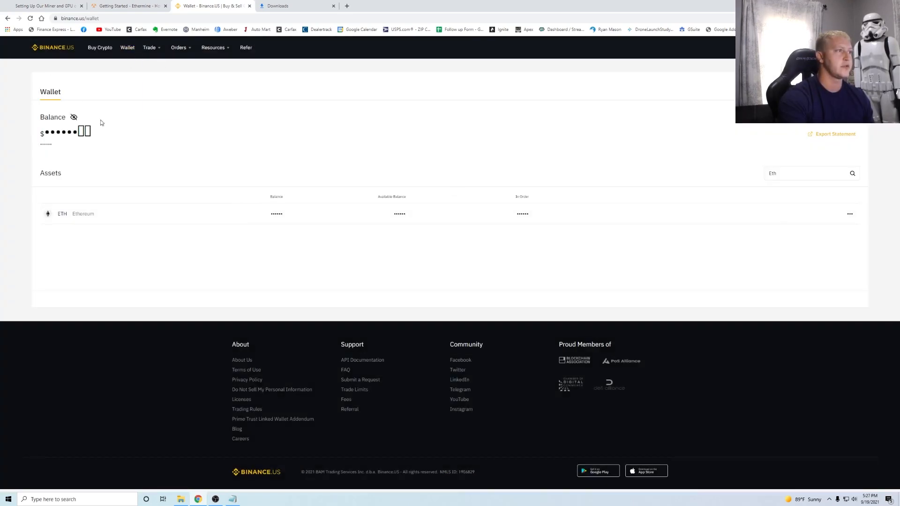
click(788, 175)
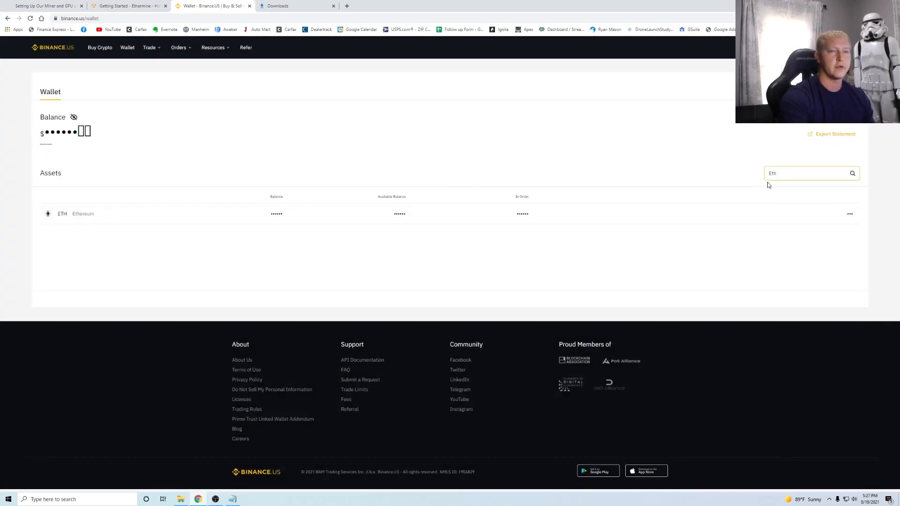
click(82, 215)
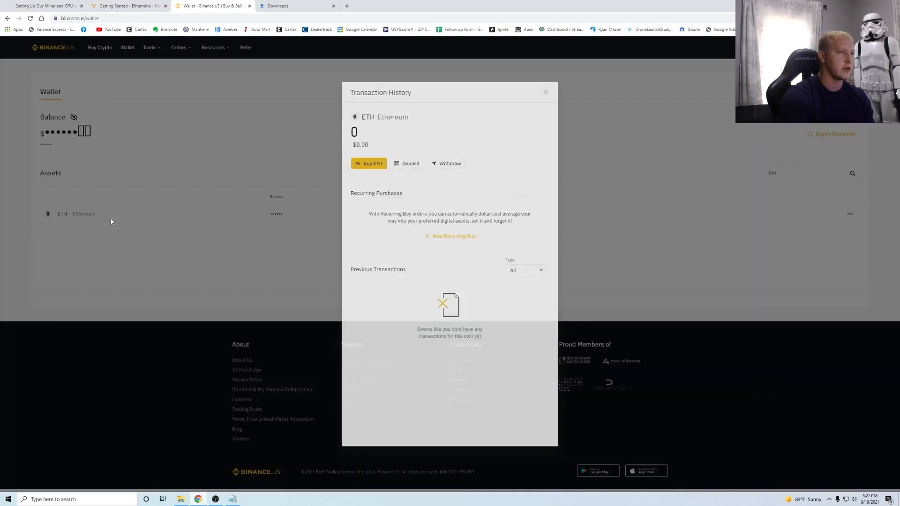
click(406, 167)
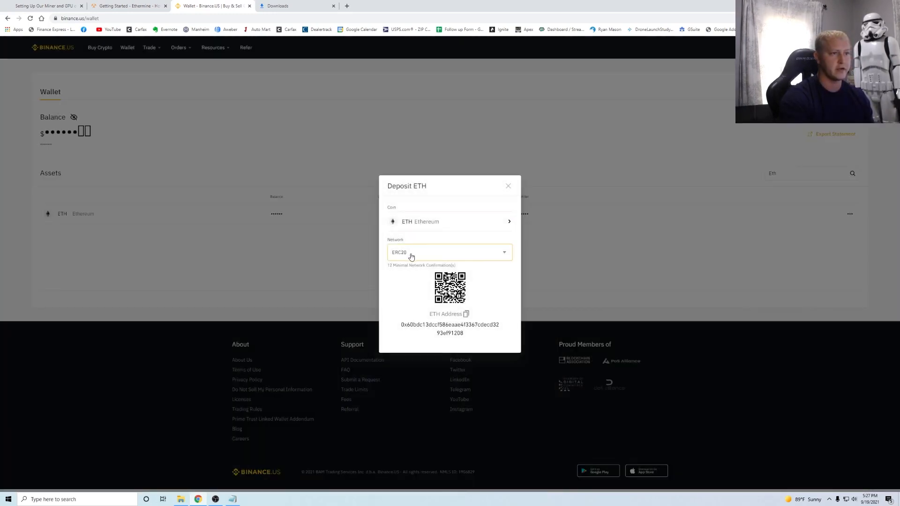
double_click(456, 334)
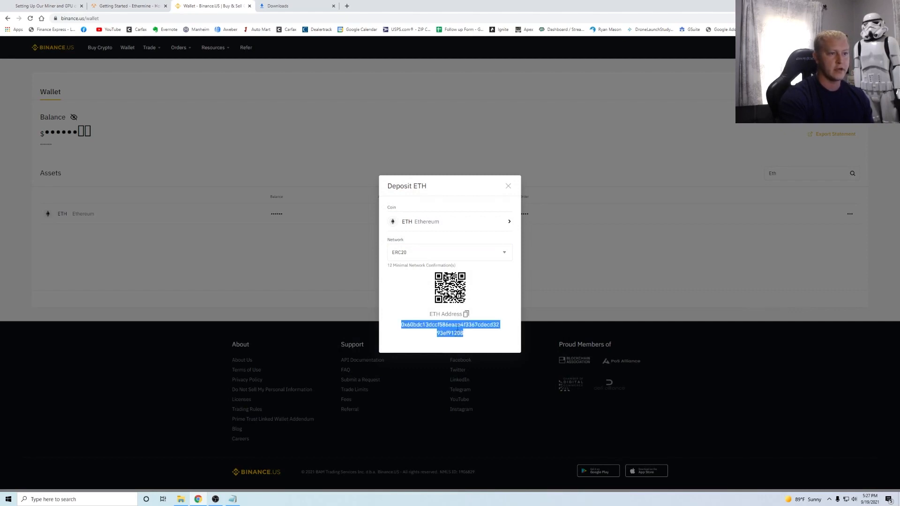
click(465, 315)
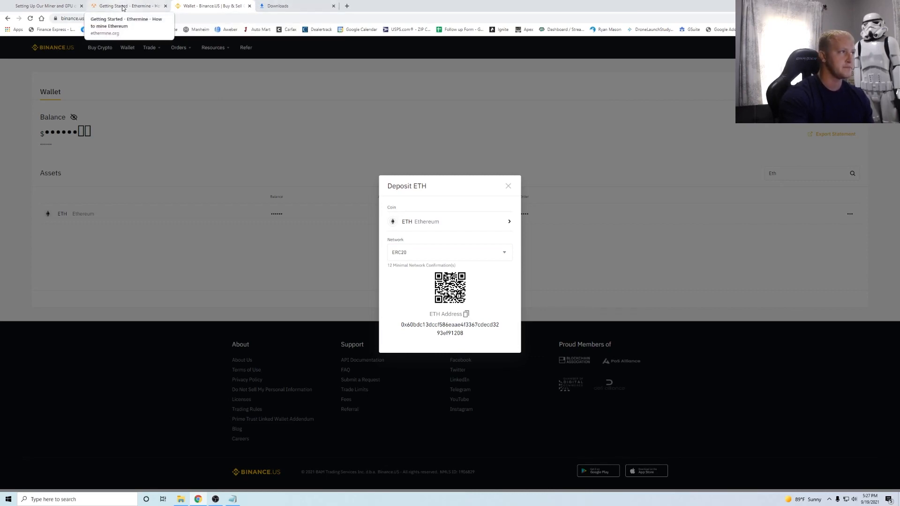
- Paste the Binance ETH deposit address over the old wallet address in the WALLET line
click(232, 500)
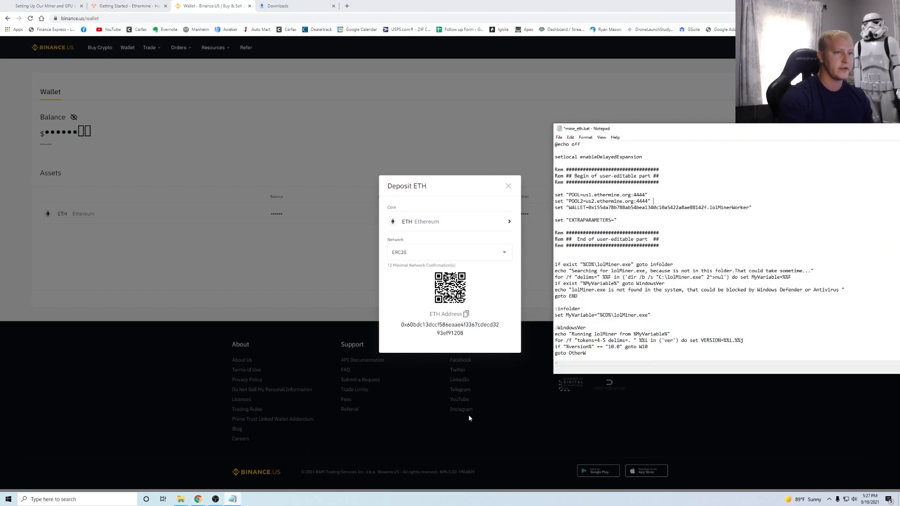
drag(589, 210, 705, 210)
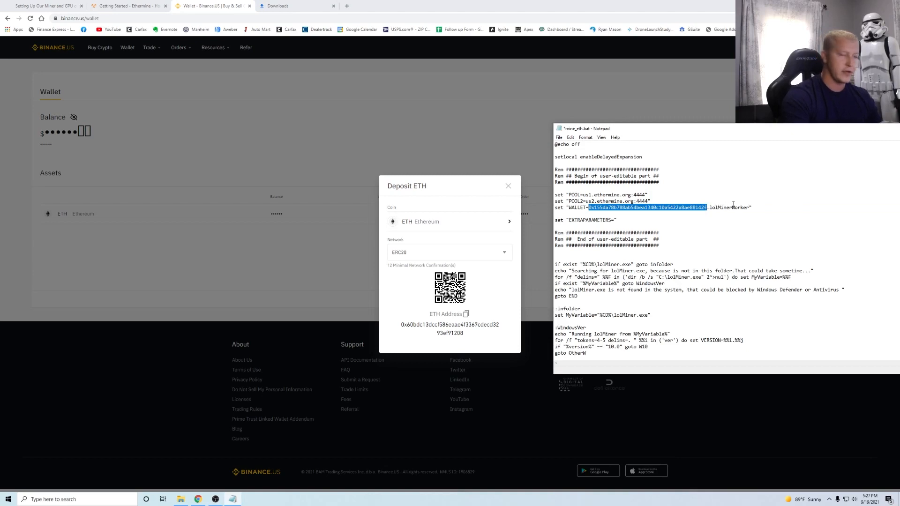
right_click(654, 213)
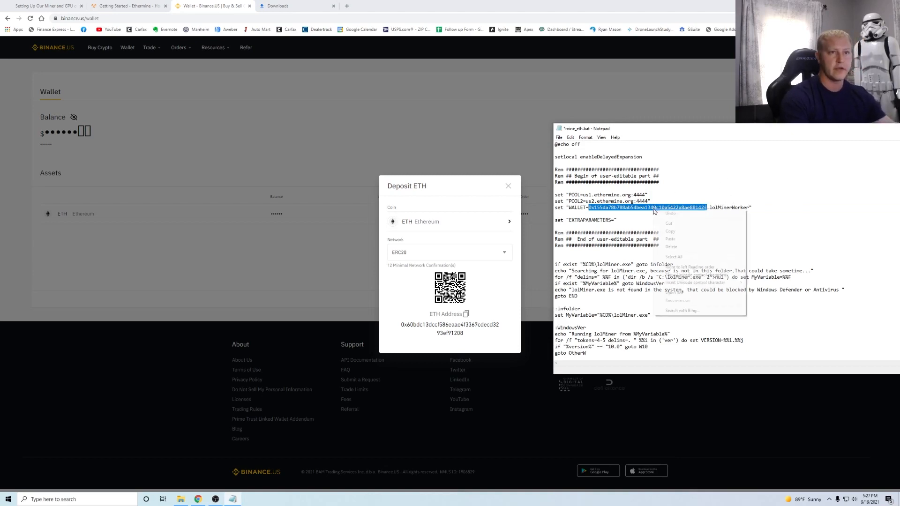
click(680, 239)
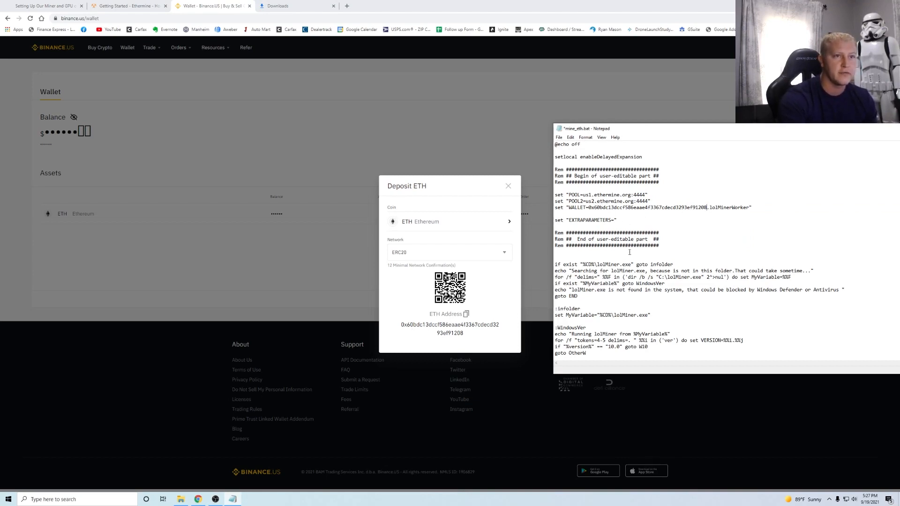
- Replace the worker name lolMinerWorker with a custom tutorial-miner worker name
drag(710, 208, 748, 208)
text(RYan)
key(BackSpace)
key(BackSpace)
key(BackSpace)
text(yanTu)
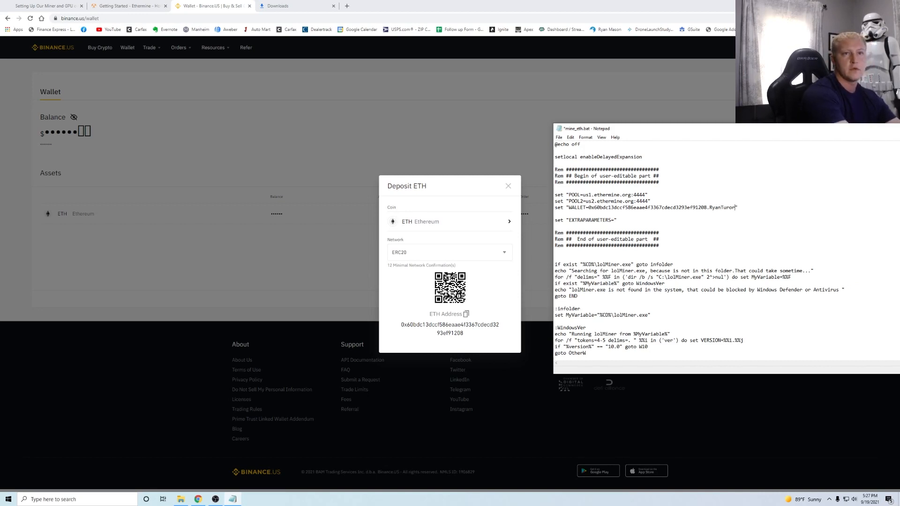
text(torial)
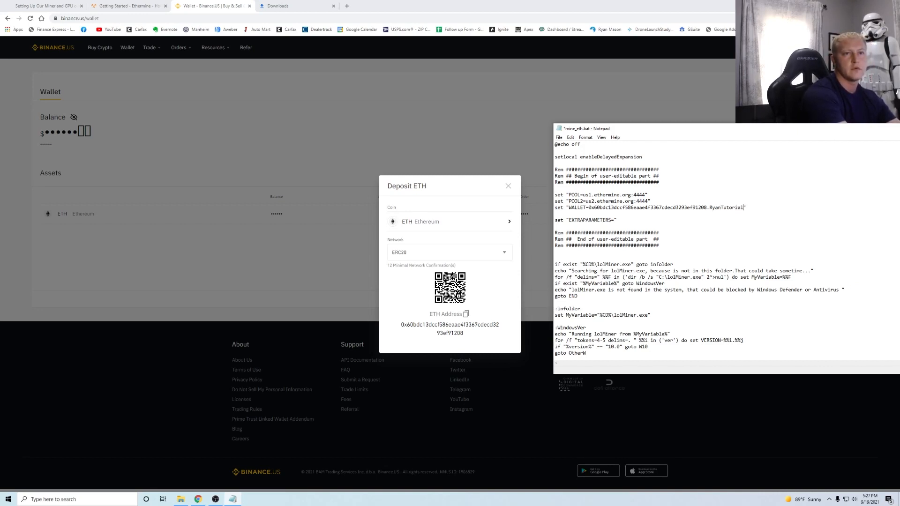
text(Miner)
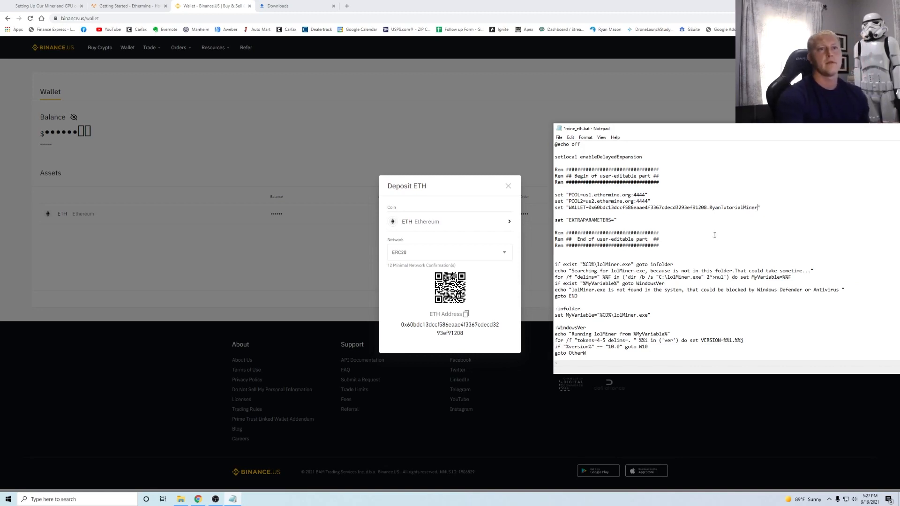
click(719, 220)
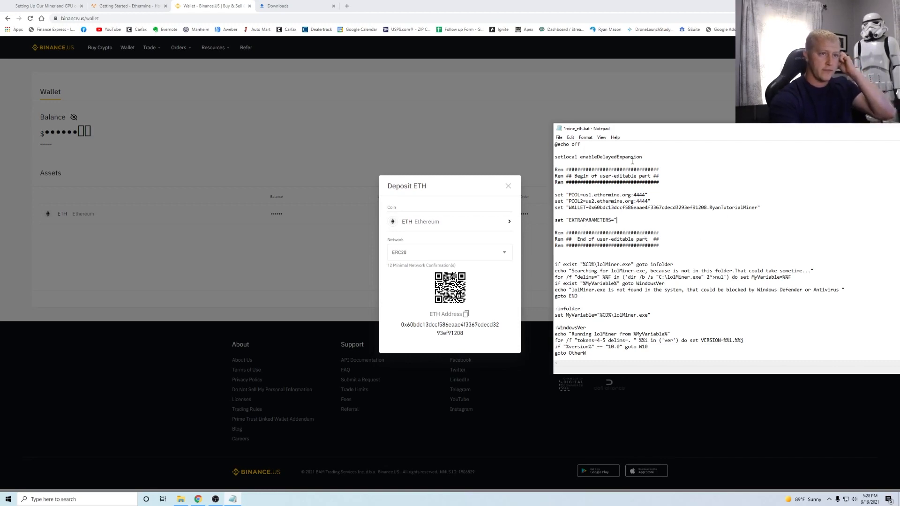
click(559, 137)
- Save mine_eth.bat, reopen it with All Files shown to verify the edits, then close Notepad
click(578, 169)
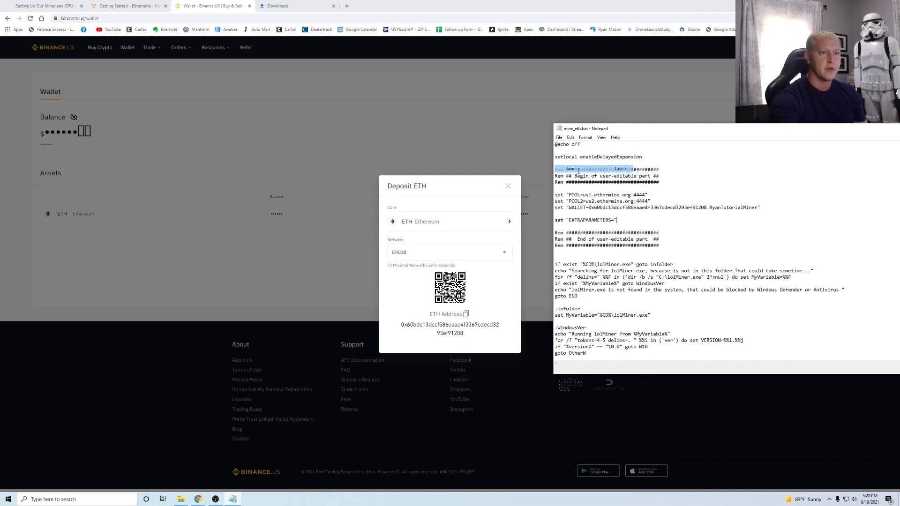
click(559, 137)
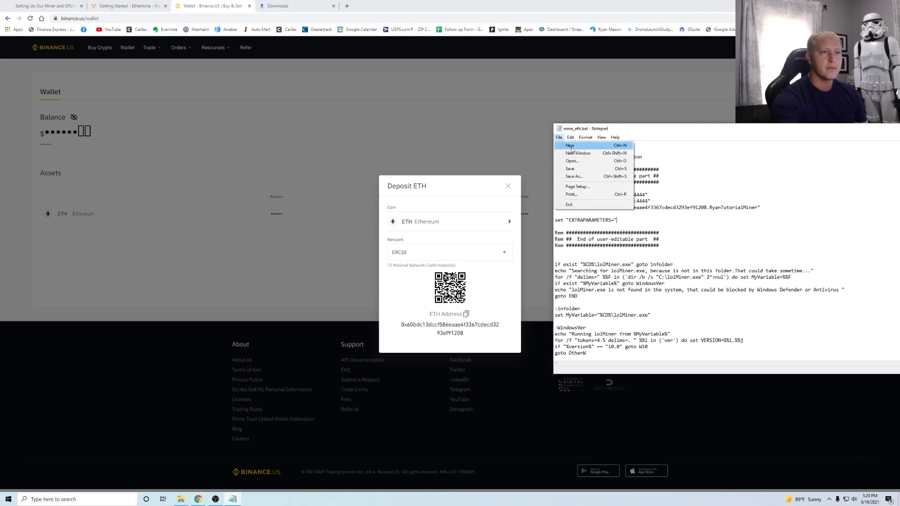
click(572, 145)
click(558, 137)
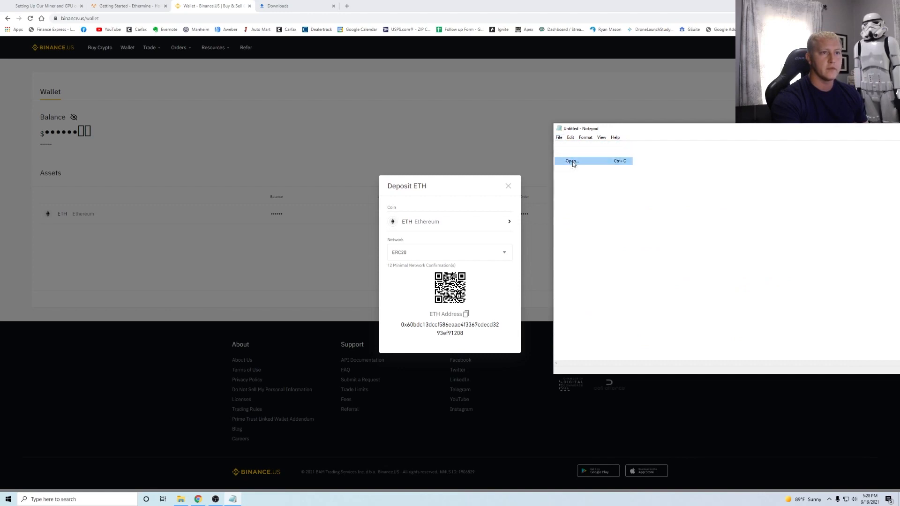
click(569, 161)
click(848, 374)
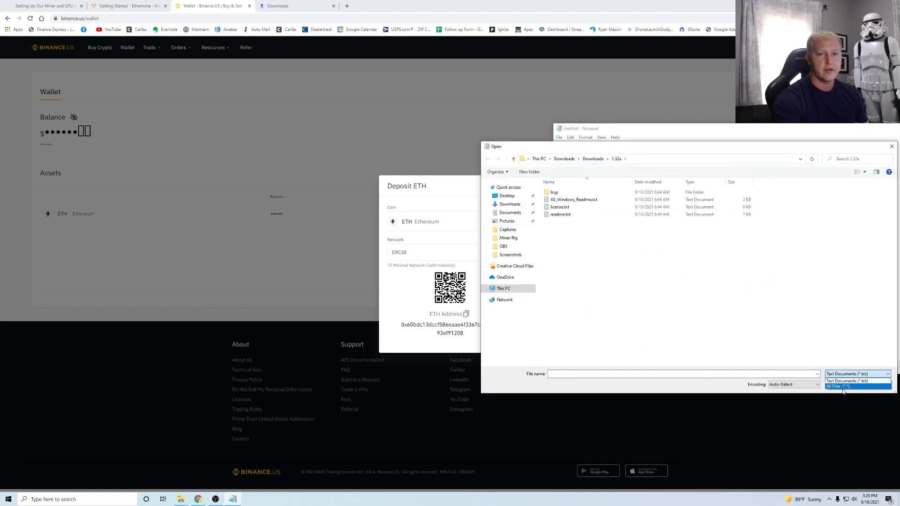
click(840, 386)
double_click(565, 296)
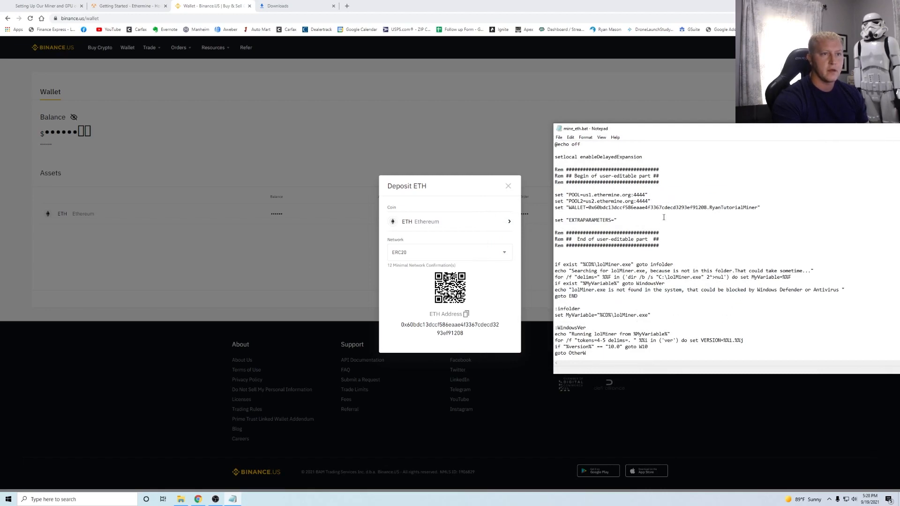
drag(860, 135, 527, 149)
click(718, 147)
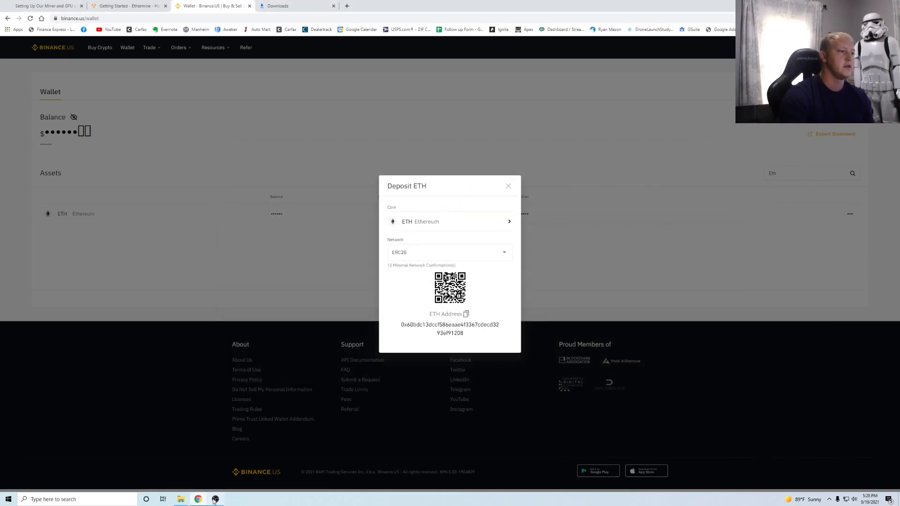
- Go to the guide's Step 4 'Firing Up Your Miner!' page
click(47, 8)
scroll(436, 215, down, 4)
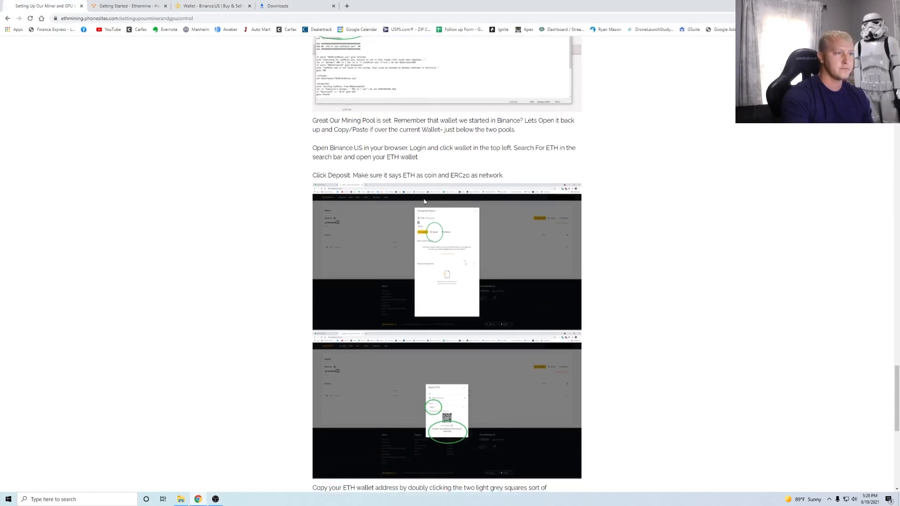
scroll(424, 216, down, 4)
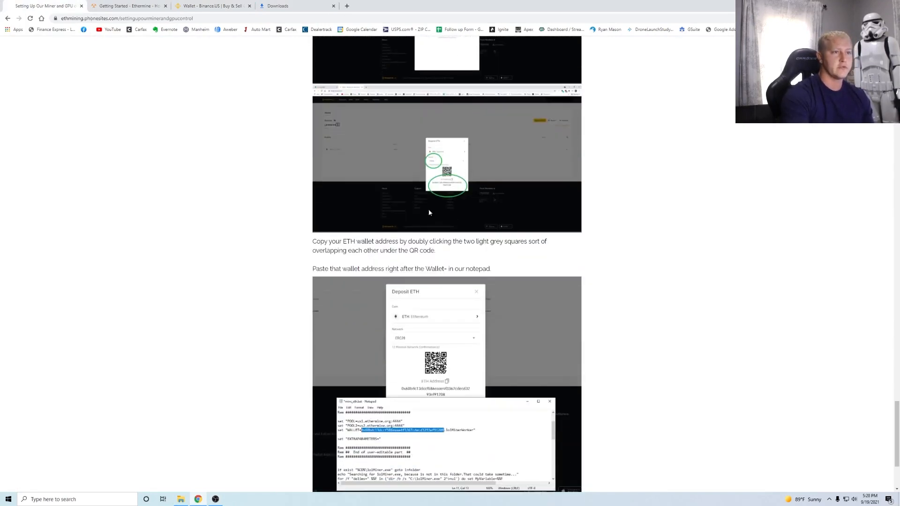
scroll(376, 272, down, 1)
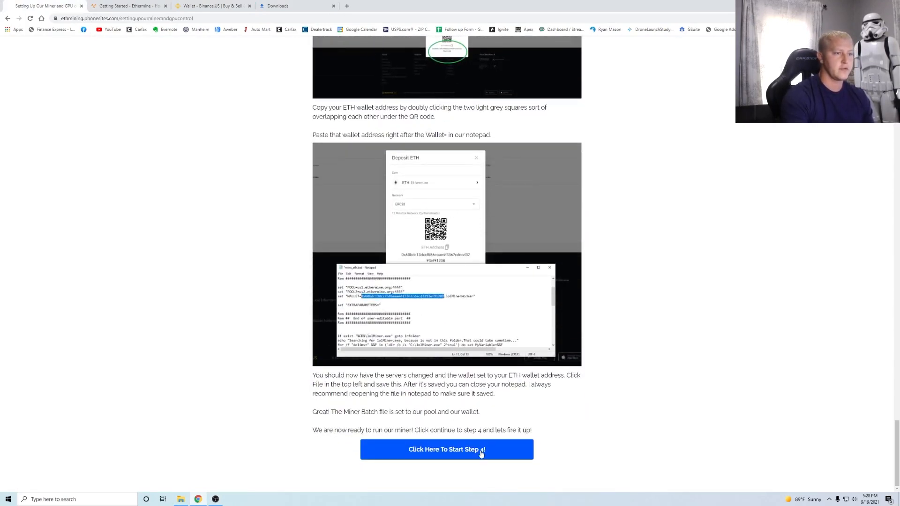
click(453, 450)
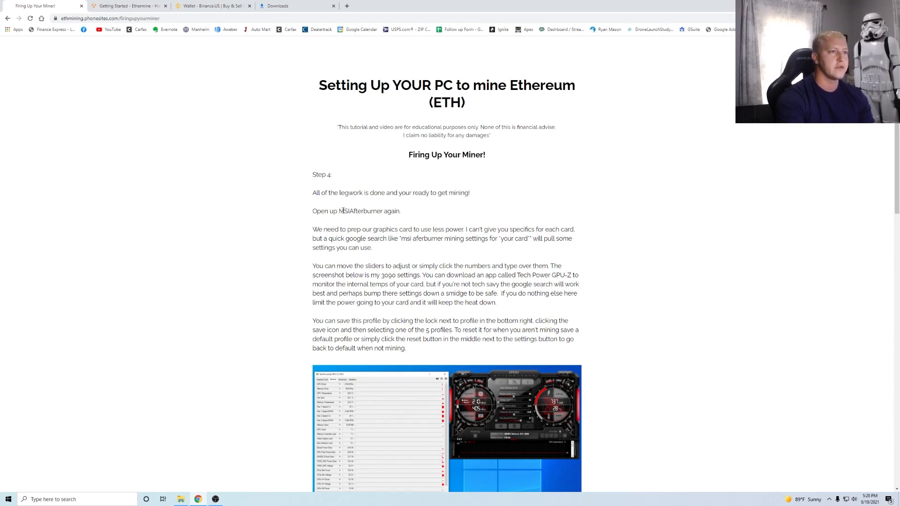
- Copy Step 4's suggested Afterburner search phrase and open a blank tab
scroll(478, 251, down, 2)
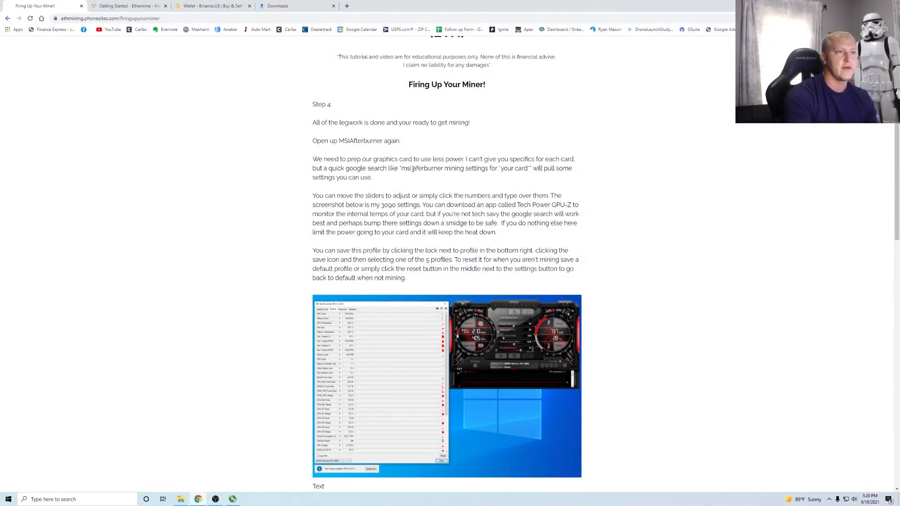
drag(401, 168, 527, 170)
right_click(528, 170)
click(539, 176)
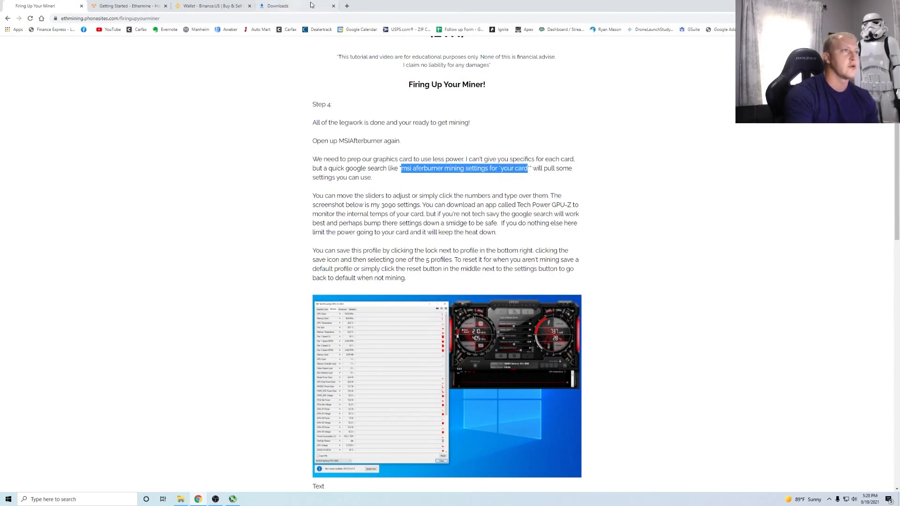
click(347, 6)
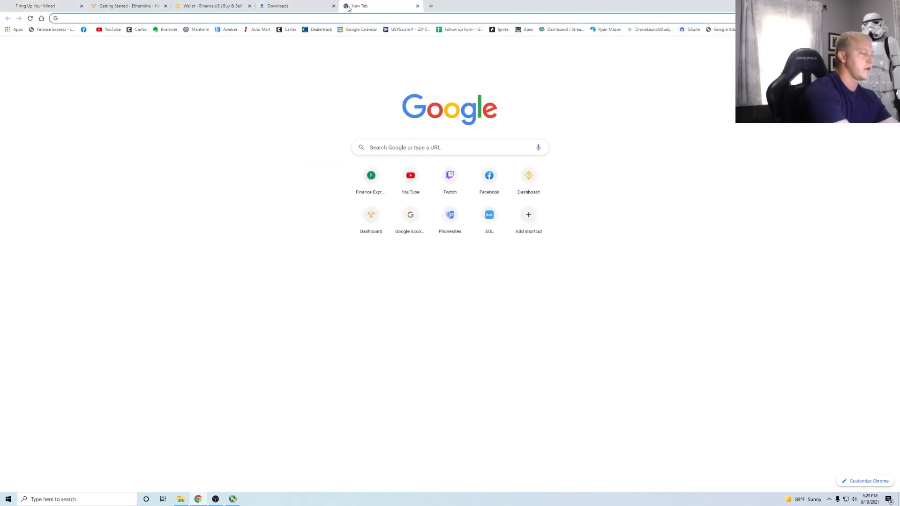
- Paste the Afterburner search phrase without 'your card', then drop the tab and minimise Chrome
key(ctrl+v)
key(BackSpace)
key(BackSpace)
key(BackSpace)
key(BackSpace)
key(BackSpace)
key(BackSpace)
key(BackSpace)
key(BackSpace)
key(BackSpace)
key(BackSpace)
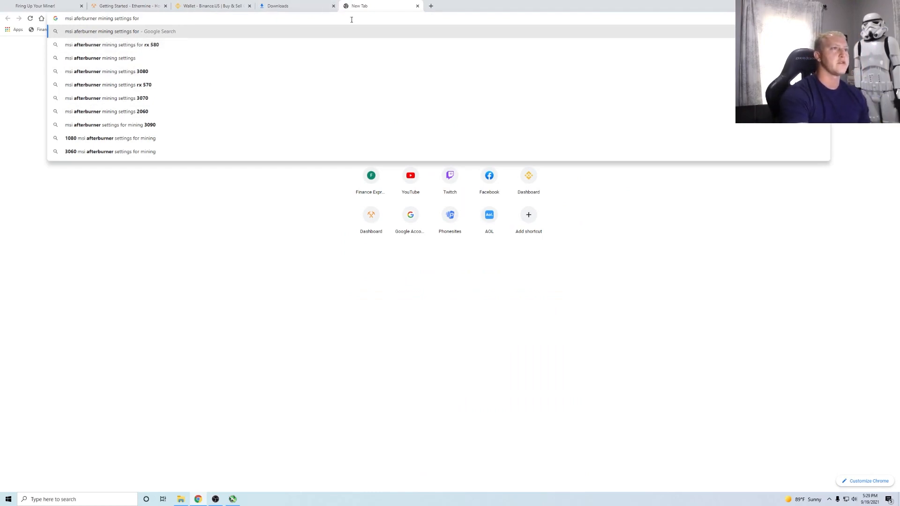
click(417, 6)
click(859, 5)
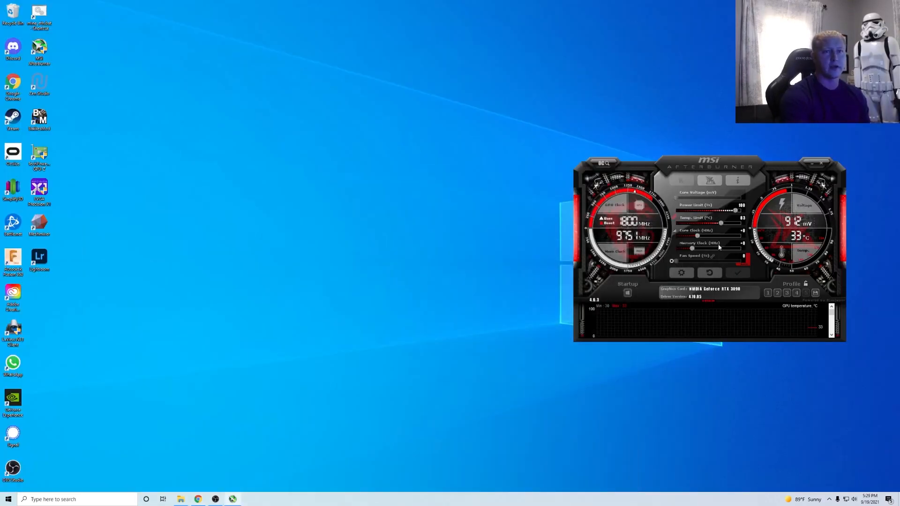
- Apply Afterburner Profile 3, trial a lower memory clock, then reset the card to defaults
click(786, 293)
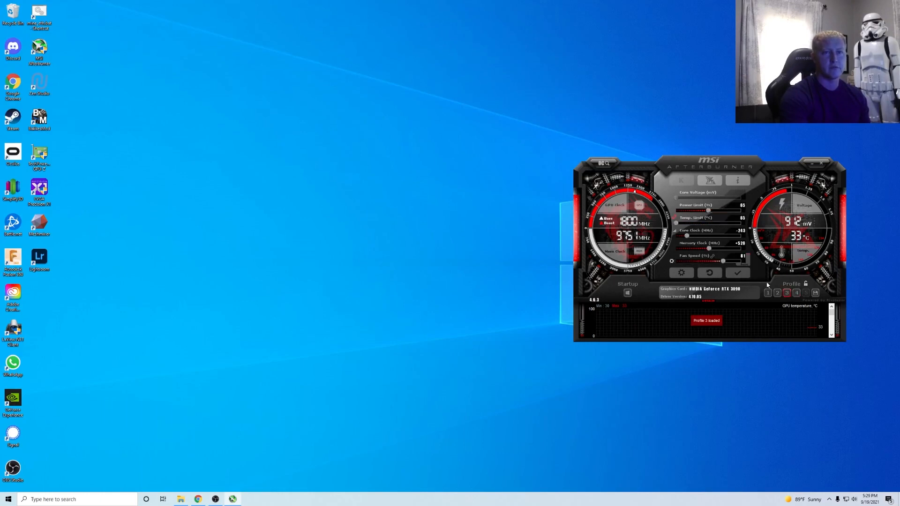
click(738, 271)
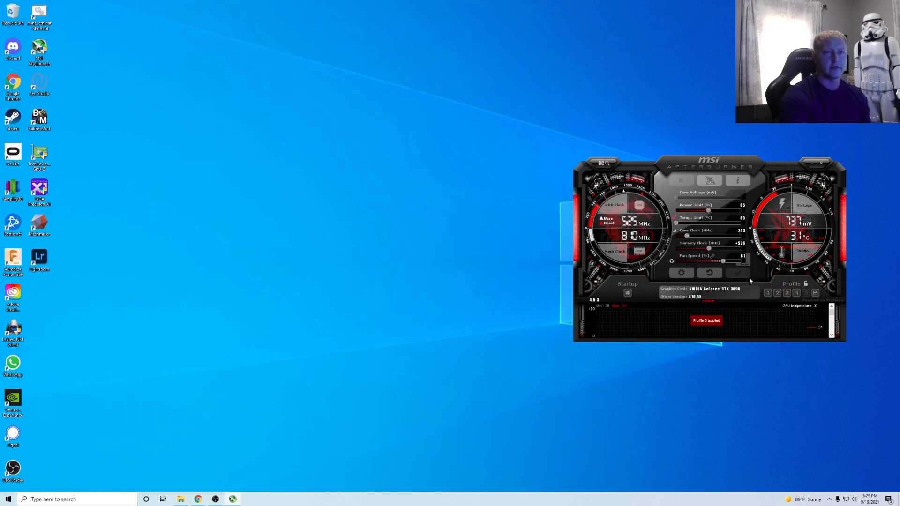
click(708, 248)
drag(709, 248, 702, 253)
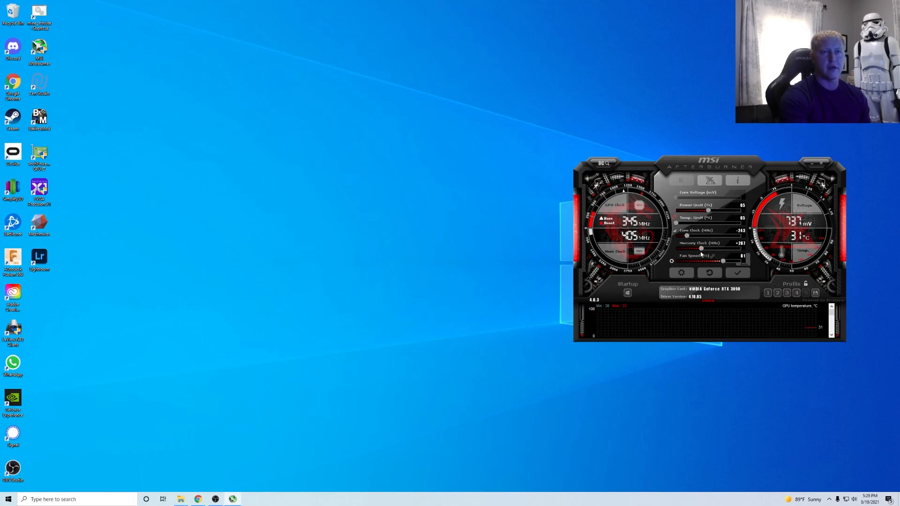
click(787, 293)
click(709, 274)
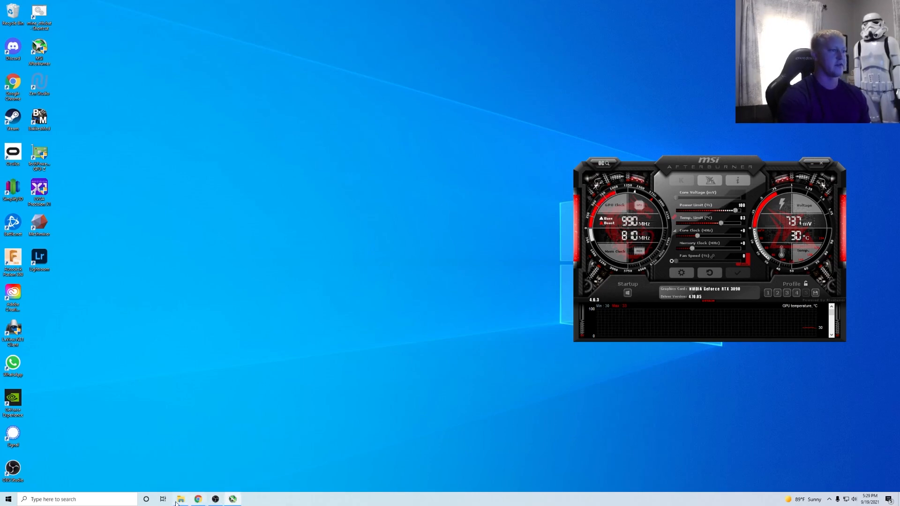
- Launch GPU-Z from the desktop to read the RTX 3090's details
click(197, 498)
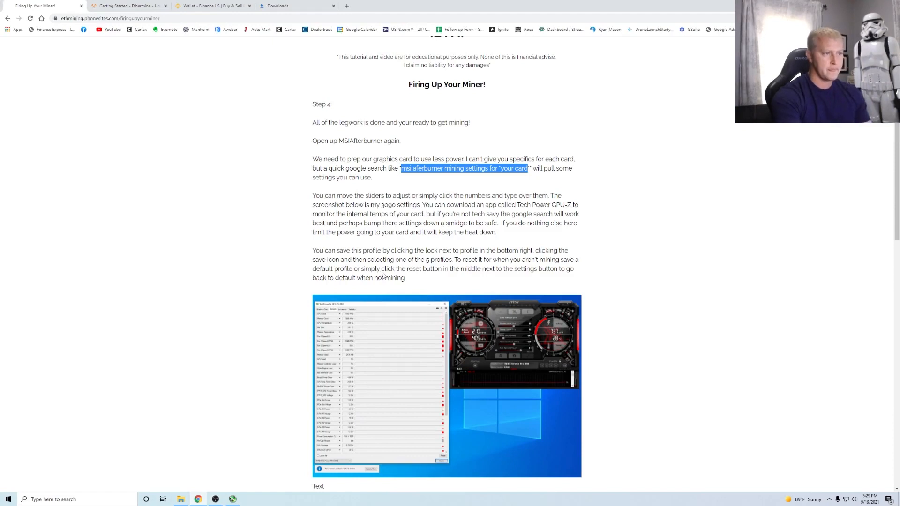
scroll(440, 295, down, 2)
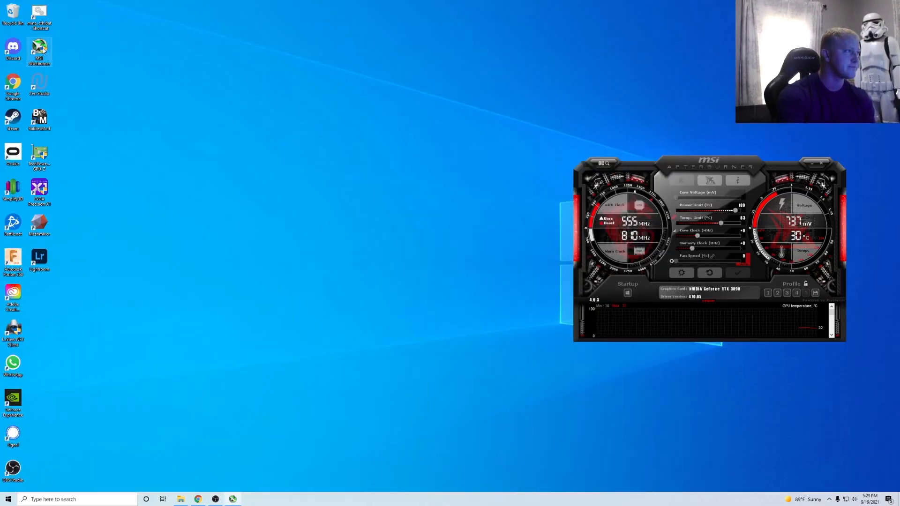
double_click(40, 158)
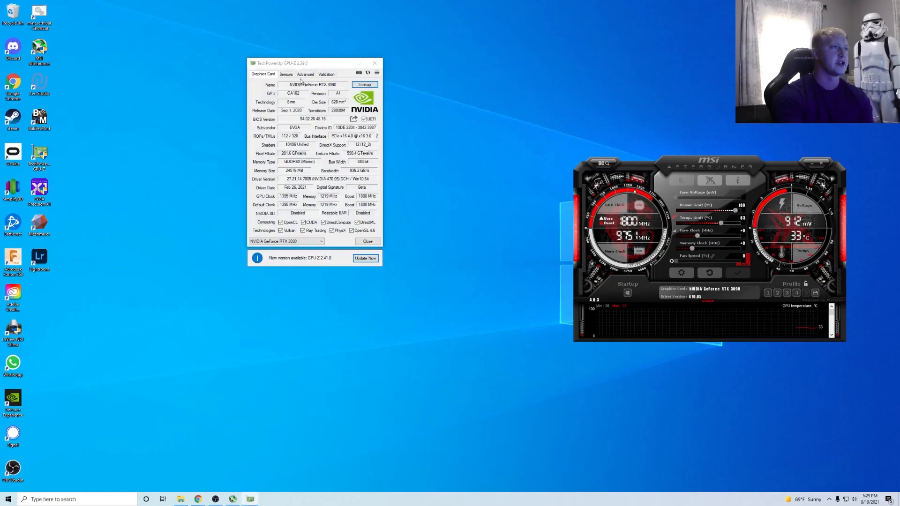
- Bring up GPU-Z's Sensors readout for the RTX 3090, showing 31.1 °C GPU and 42.0 °C memory temperature
click(306, 74)
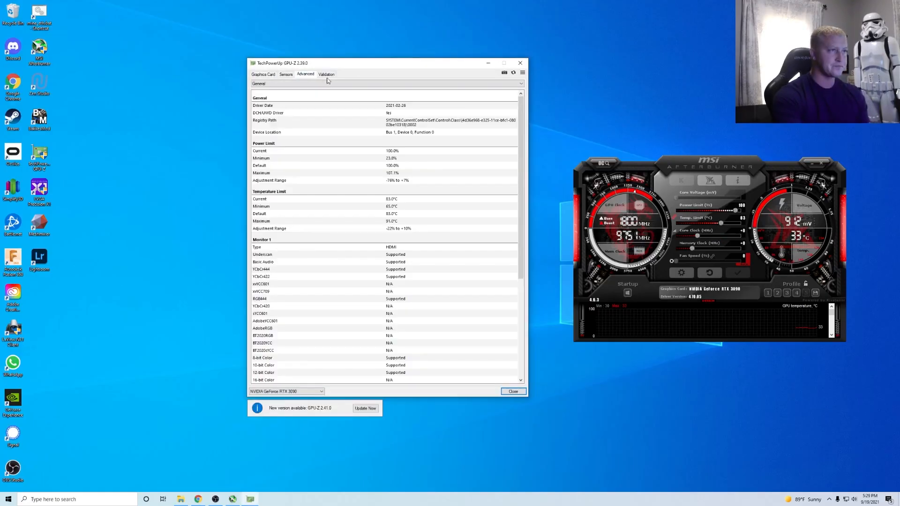
click(284, 75)
drag(334, 62, 341, 63)
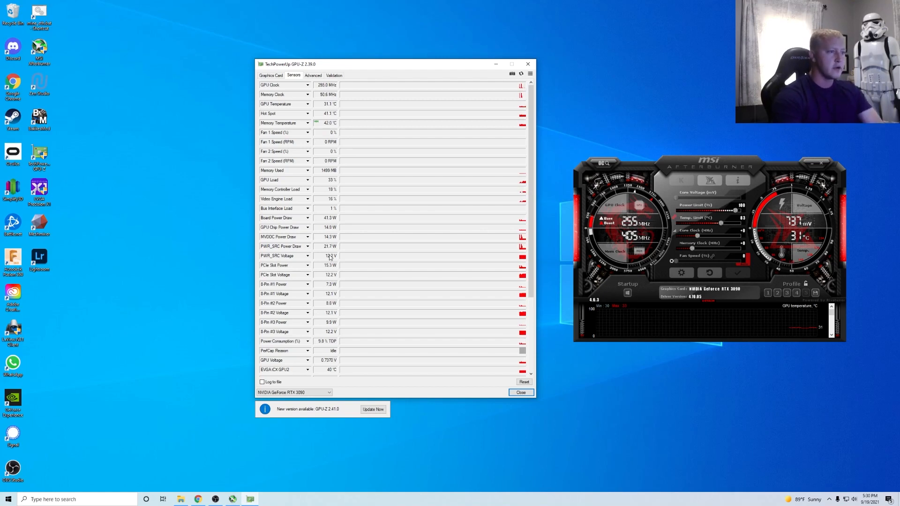
mouse_move(265, 354)
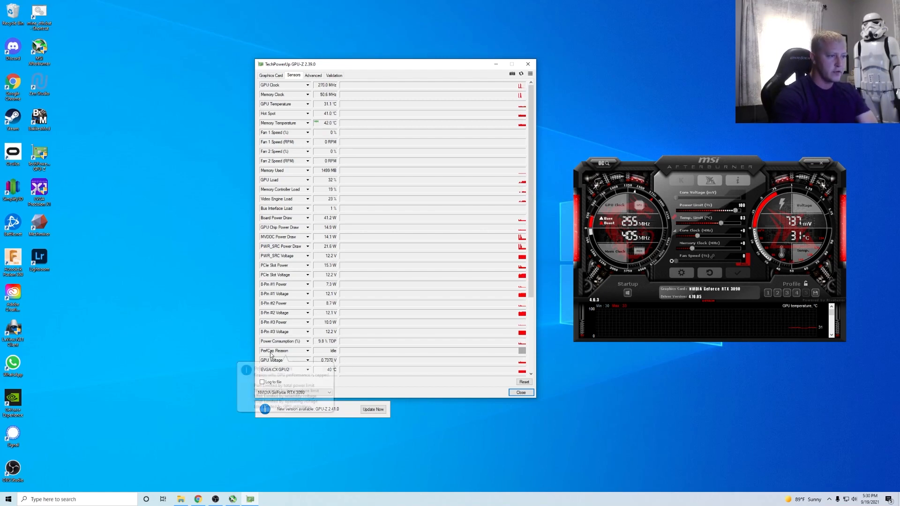
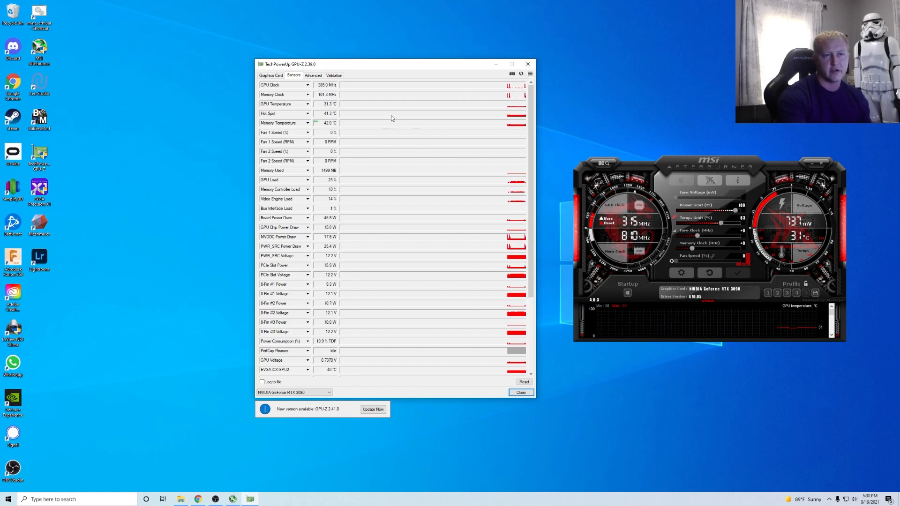
- Close GPU-Z, scroll further down the tutorial, and open the Downloads folder in File Explorer
click(528, 65)
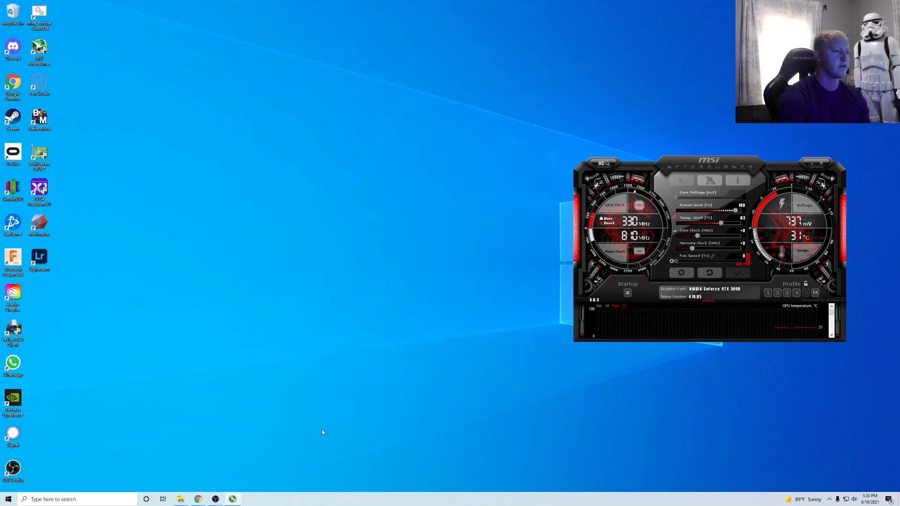
click(198, 499)
scroll(387, 324, down, 3)
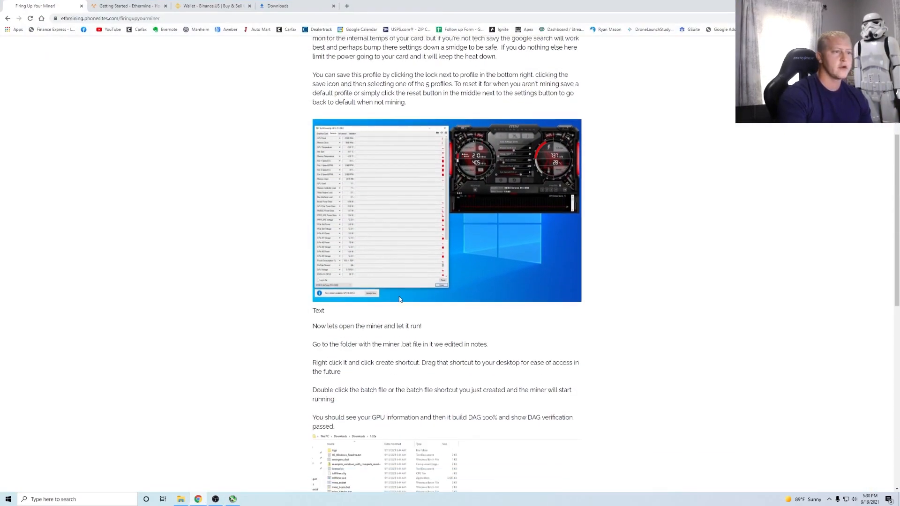
scroll(387, 324, down, 2)
scroll(383, 321, down, 2)
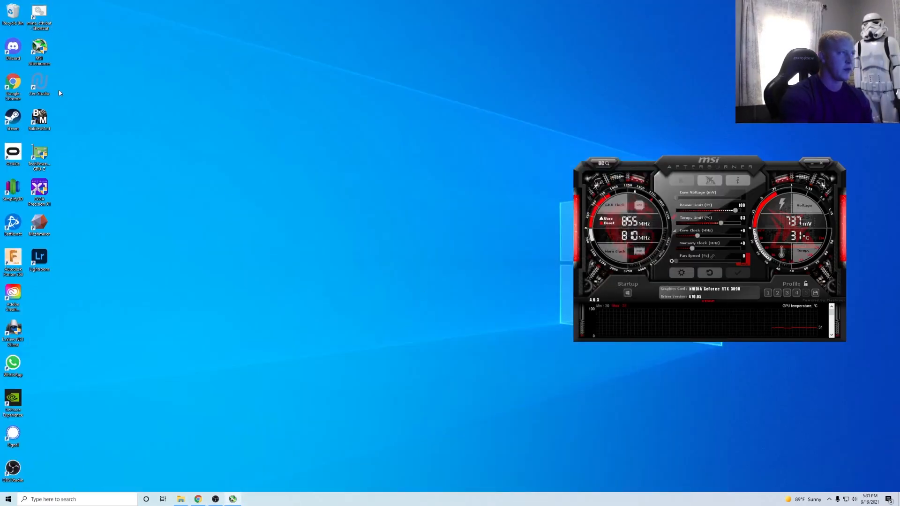
click(181, 500)
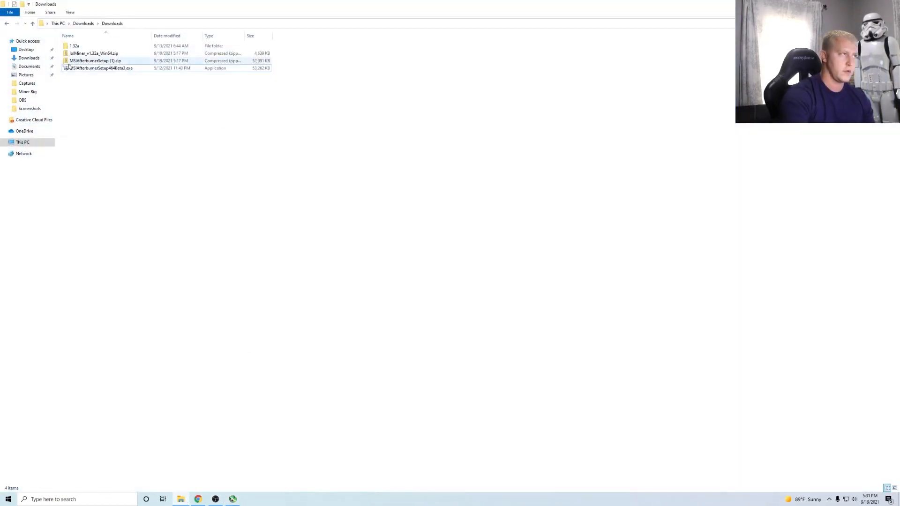
- In the 1.32a lolMiner folder, create a shortcut to mine_eth.bat
double_click(108, 45)
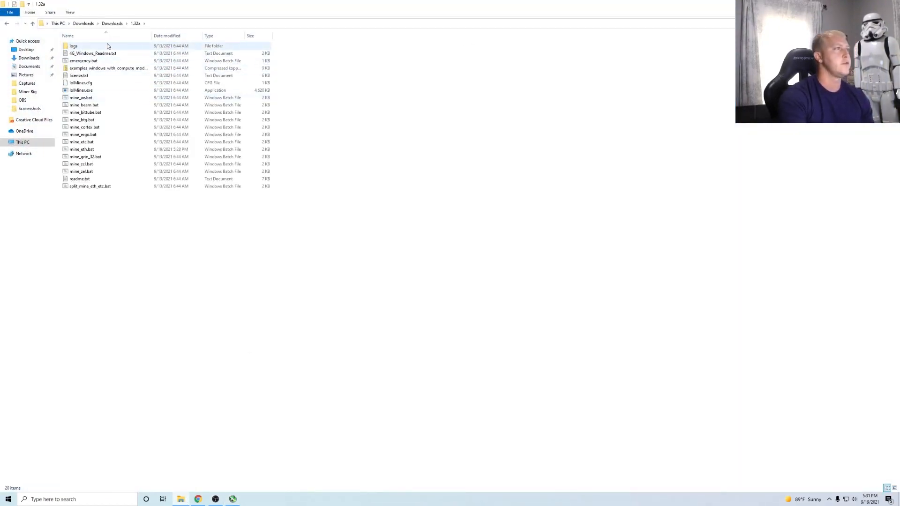
right_click(85, 150)
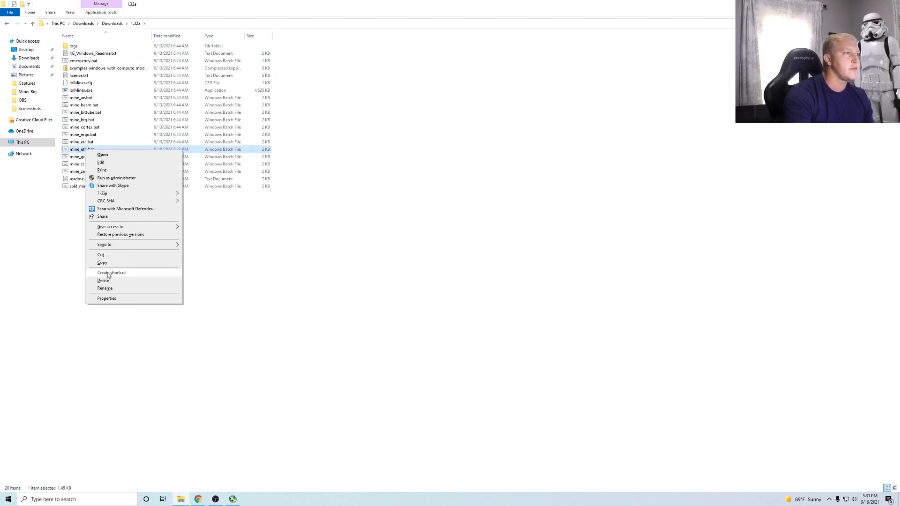
click(108, 273)
- Rename the shortcut to MiningTutorial and drag it onto the desktop
right_click(92, 158)
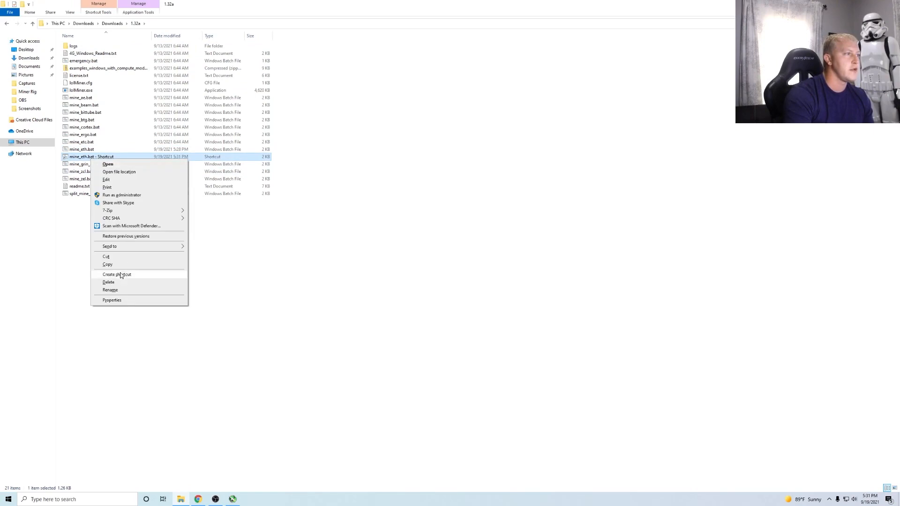
click(118, 290)
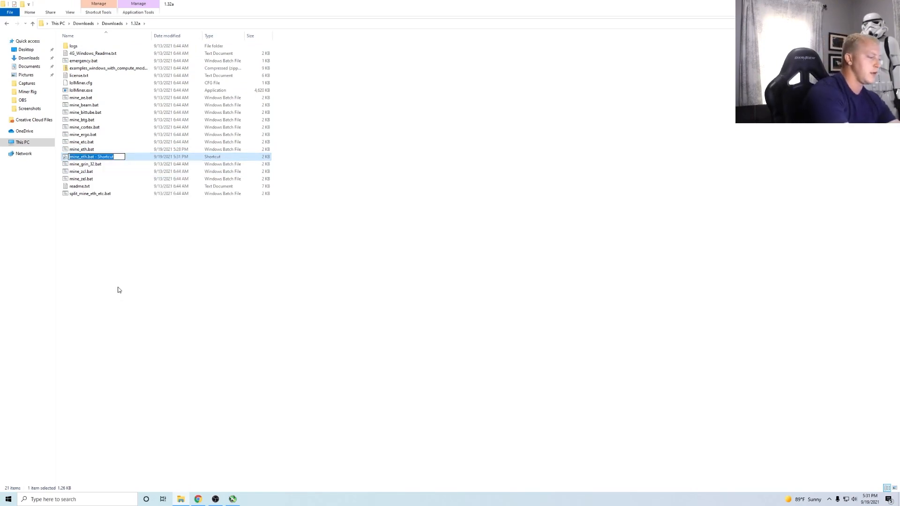
text(Mining)
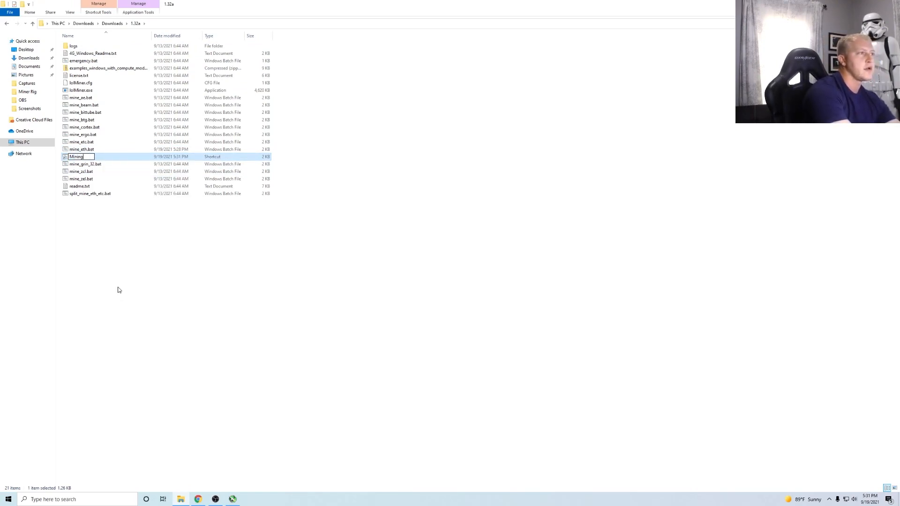
text(Tu)
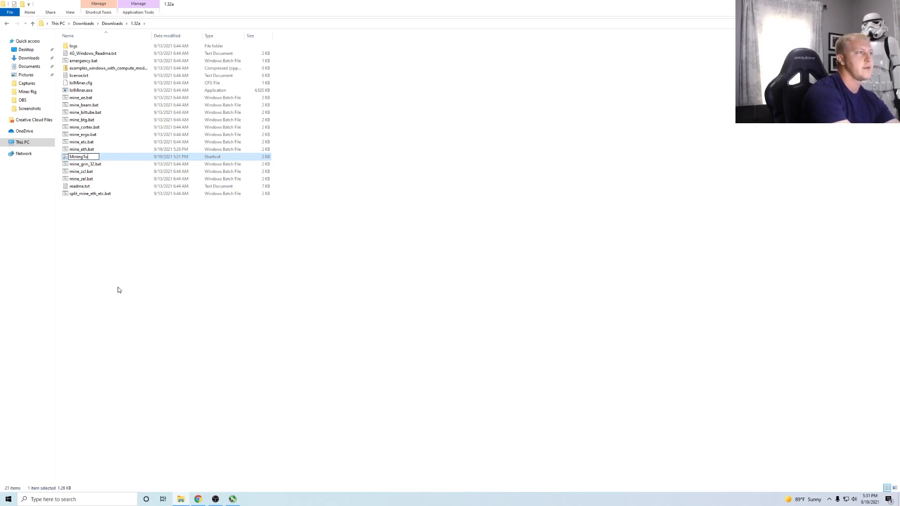
text(torial)
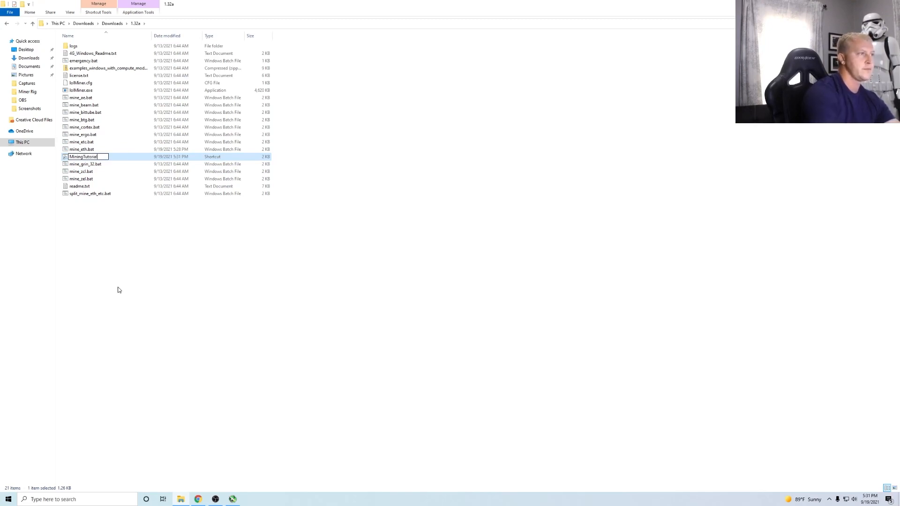
click(203, 220)
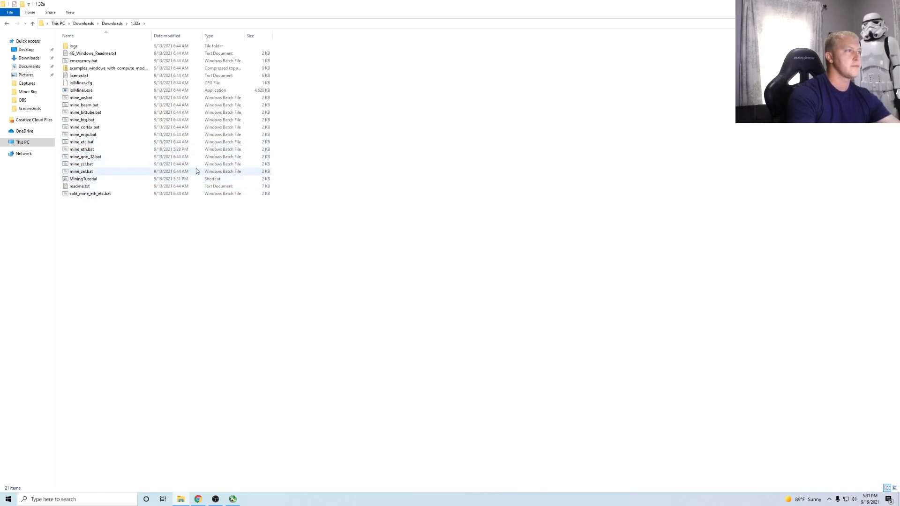
click(875, 4)
drag(333, 284, 66, 296)
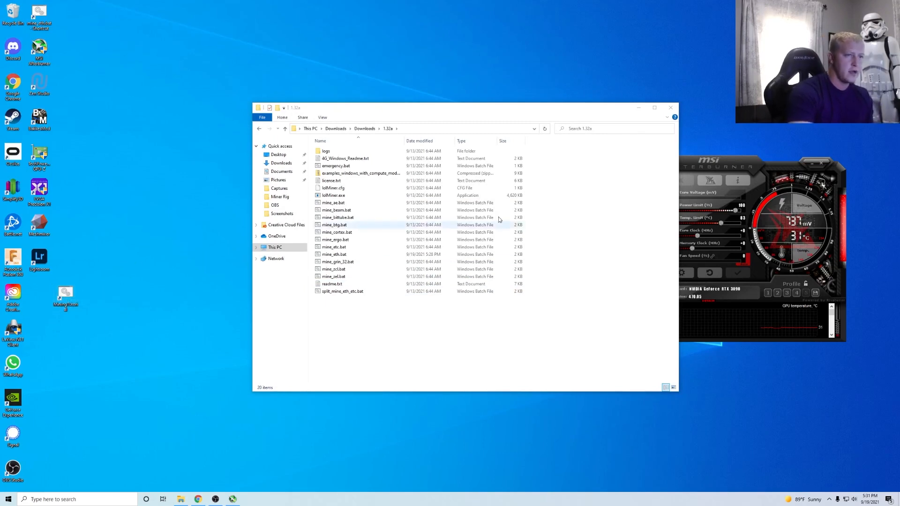
- Apply Afterburner Profile 2 (core +100, memory -362, fan 72) and launch the MiningTutorial miner
click(670, 108)
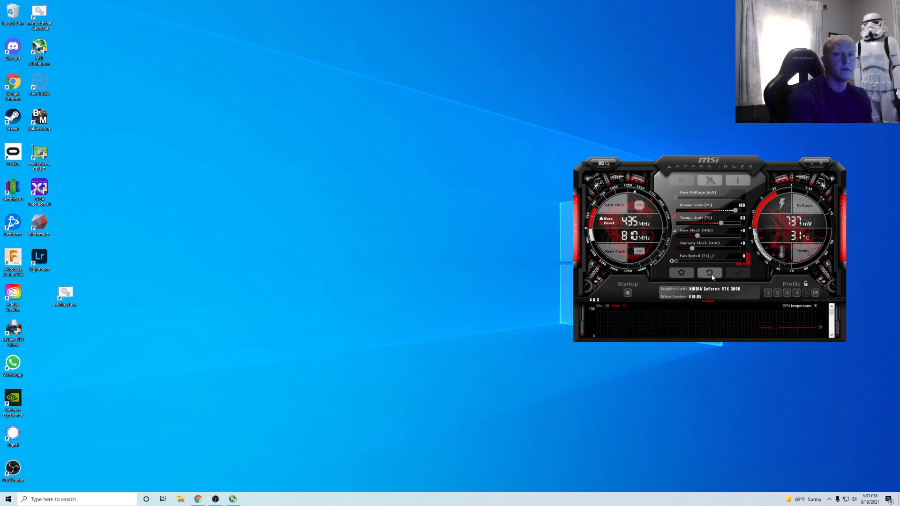
click(777, 293)
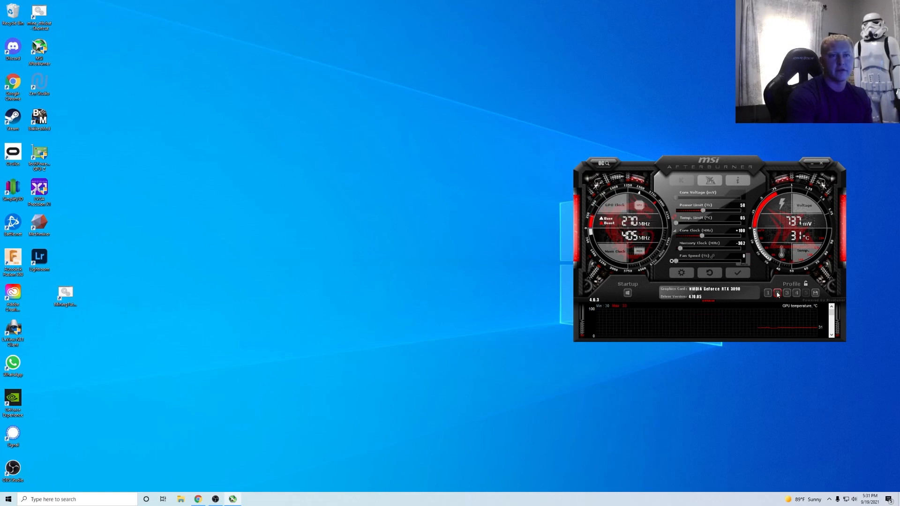
click(740, 274)
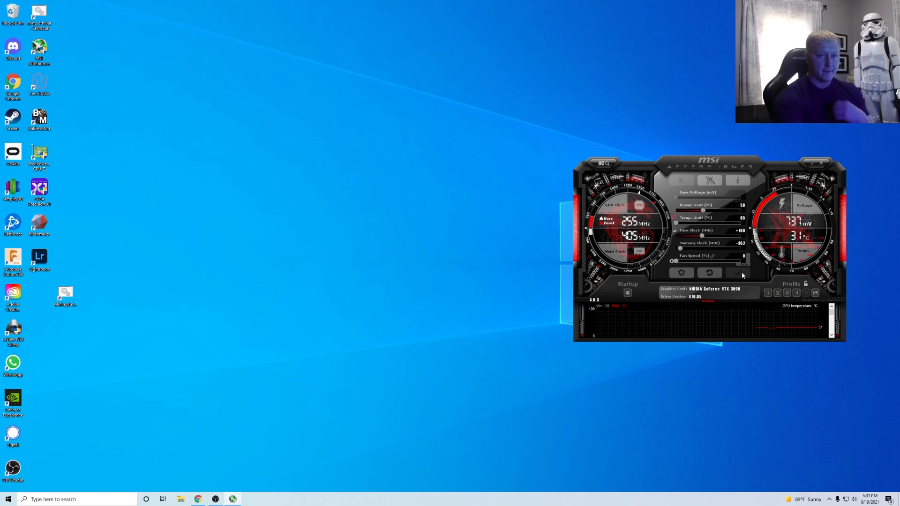
click(710, 274)
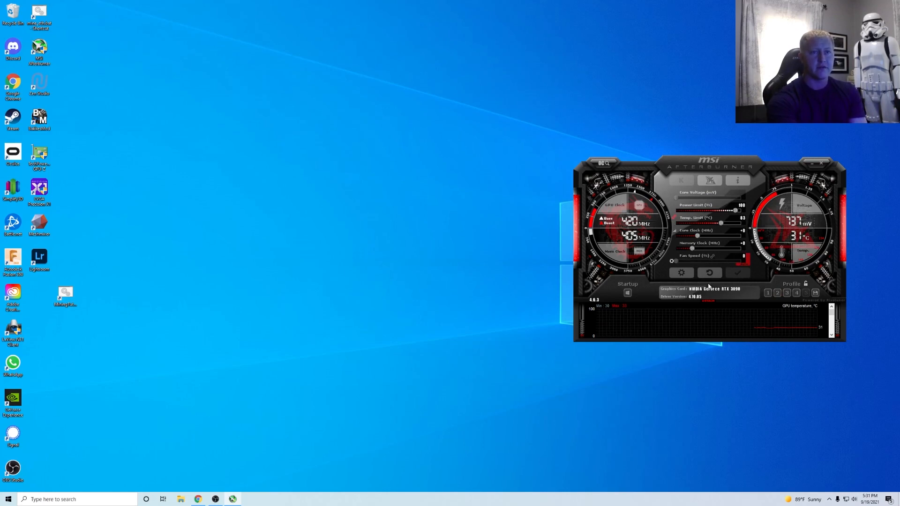
click(777, 293)
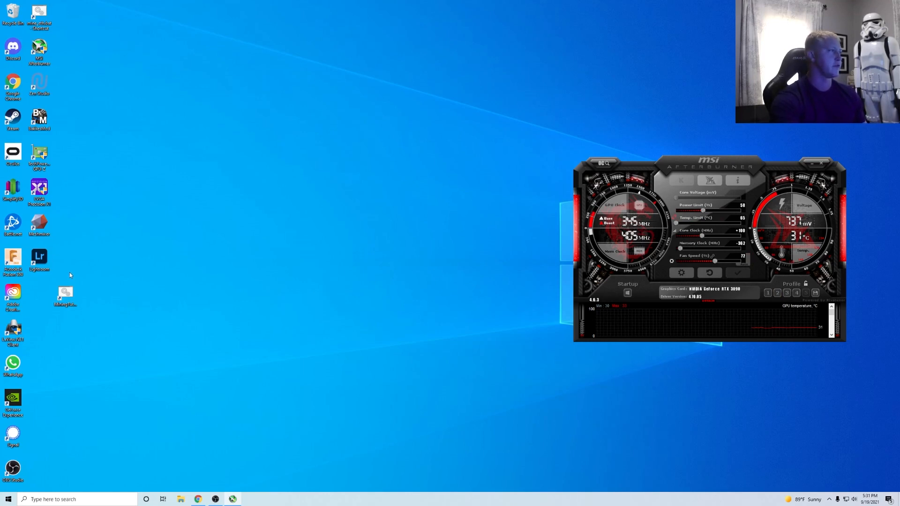
double_click(61, 297)
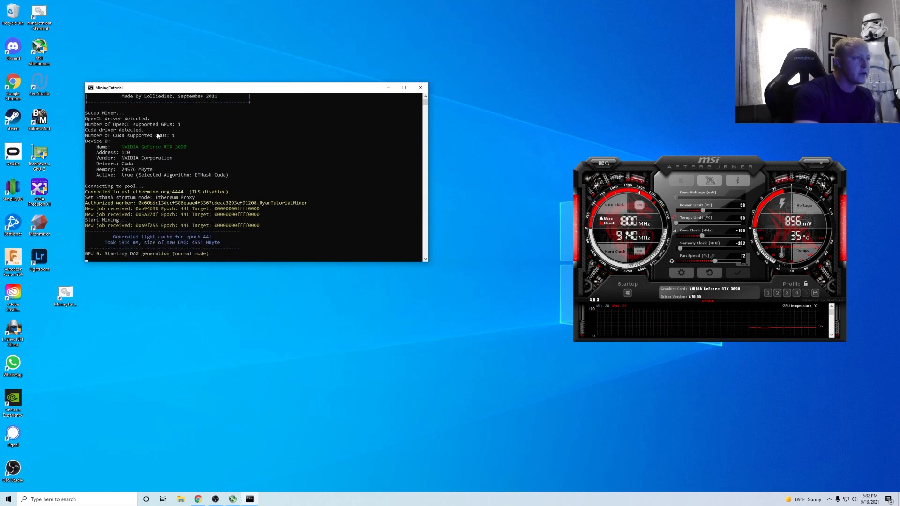
- Make the lolMiner console taller and move it up to follow the DAG build, then return to the tutorial
drag(272, 262, 272, 446)
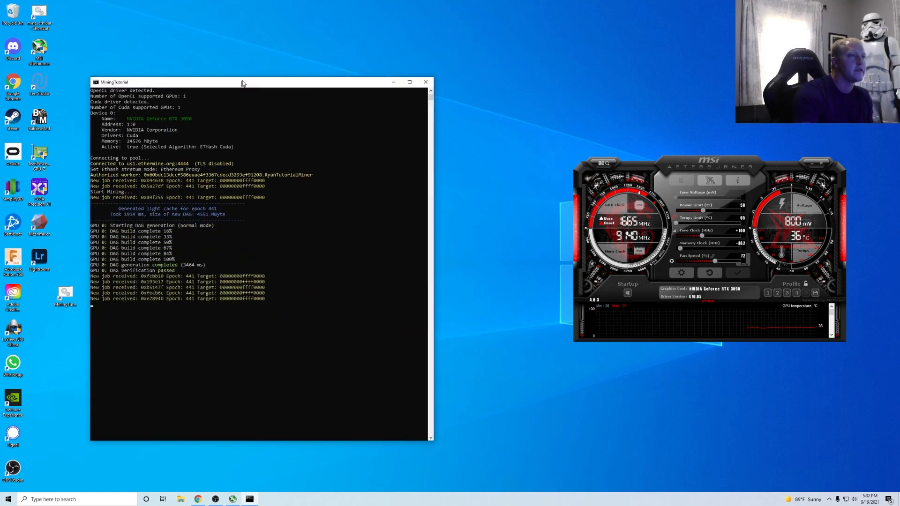
drag(234, 92, 266, 22)
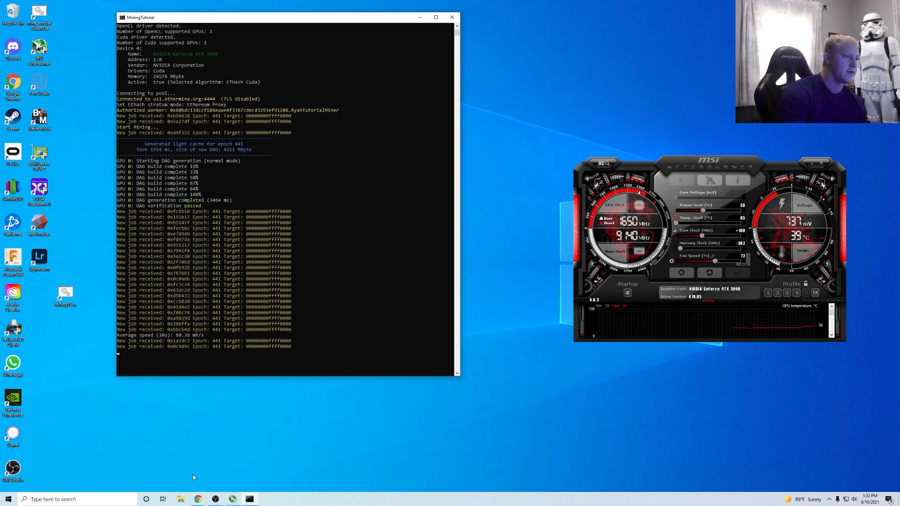
click(195, 500)
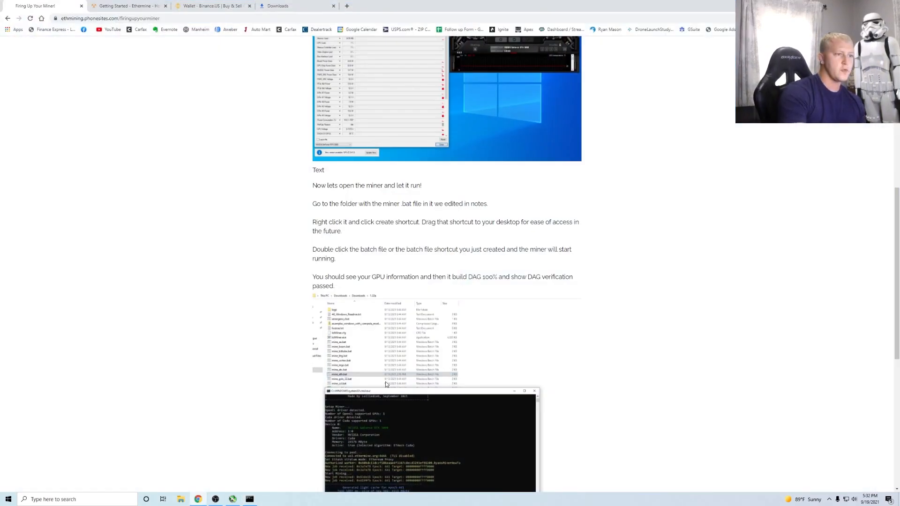
- Scroll the tutorial, check the miner console, and open Card Estimated Profitability in a new tab
scroll(436, 381, down, 1)
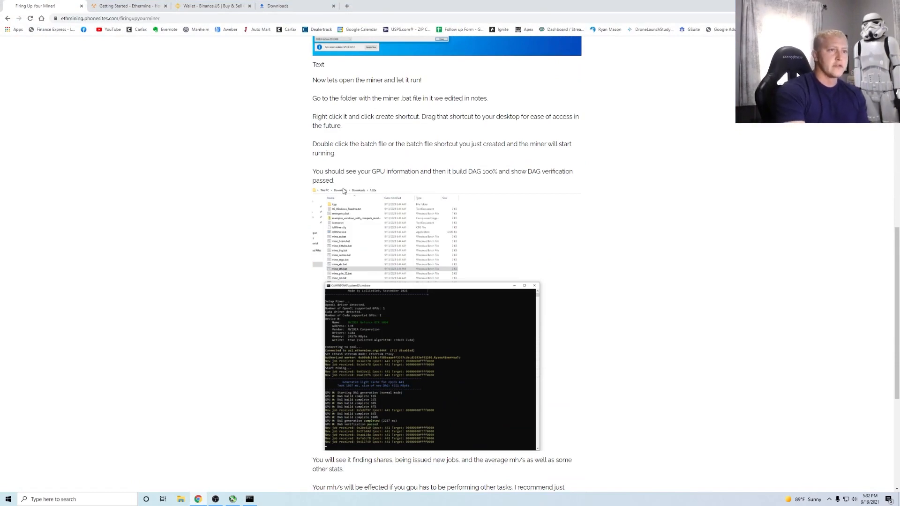
scroll(381, 311, down, 2)
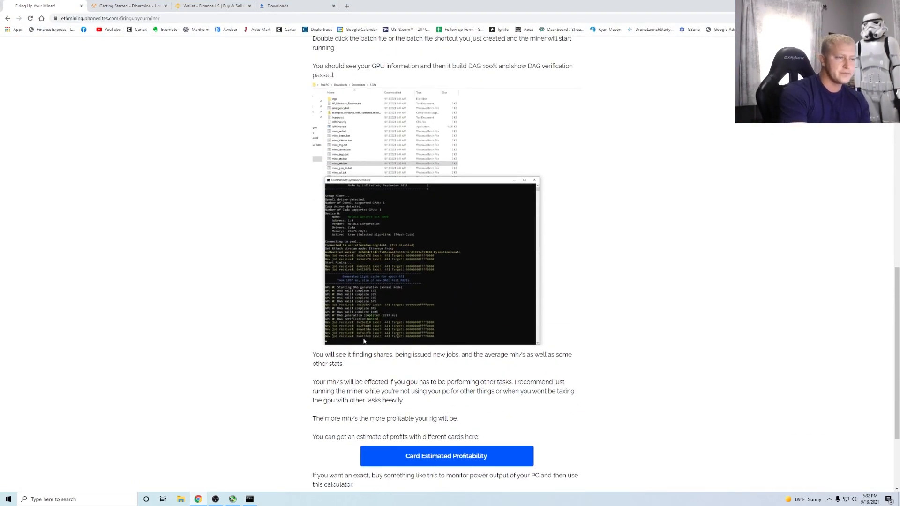
scroll(364, 340, down, 1)
scroll(368, 319, down, 2)
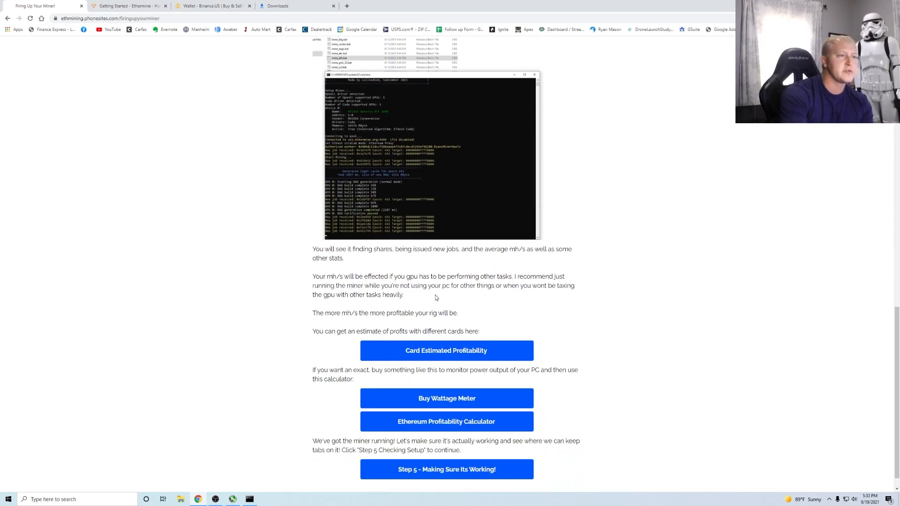
scroll(424, 331, down, 1)
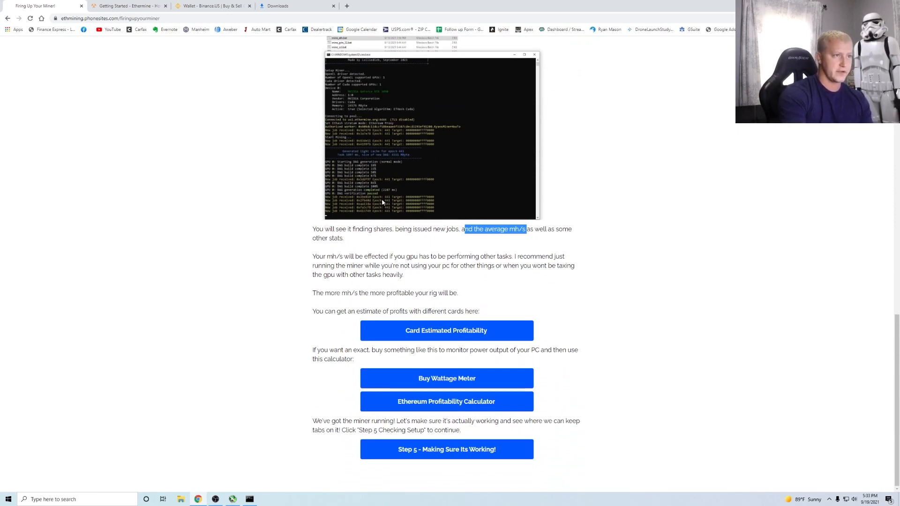
click(250, 499)
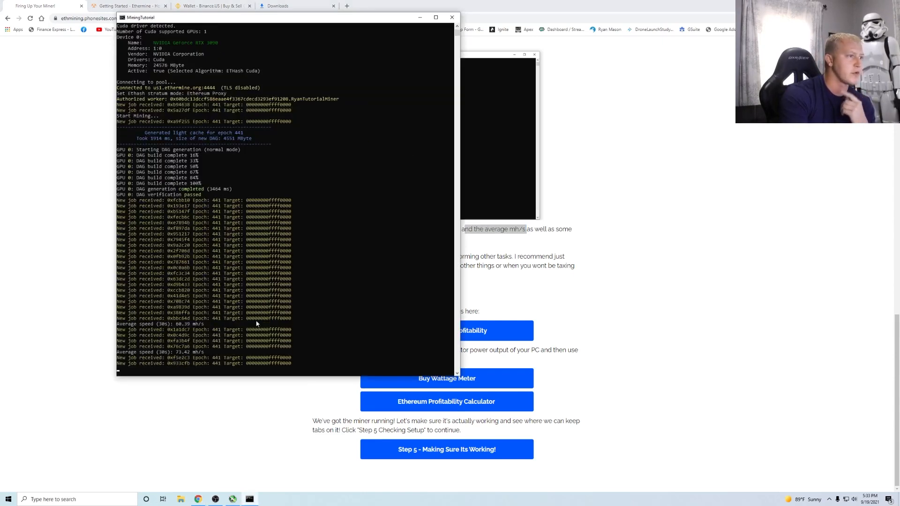
click(667, 290)
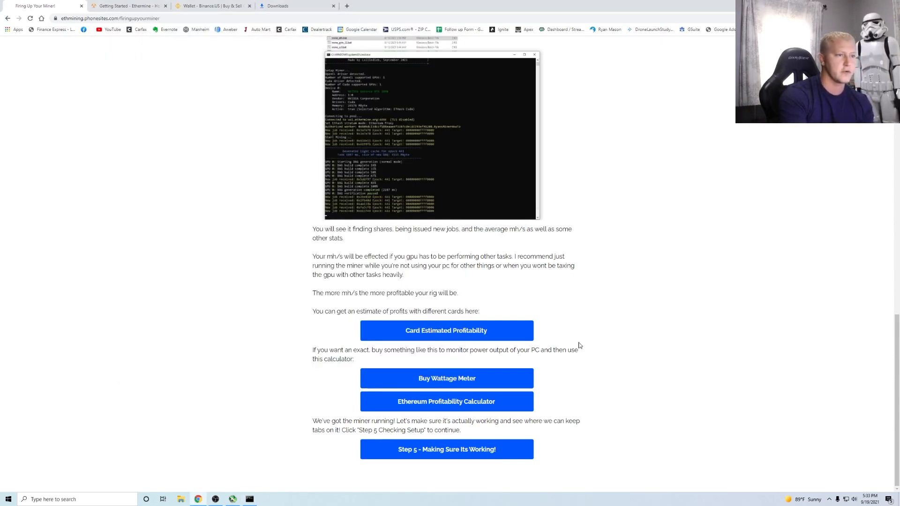
right_click(430, 332)
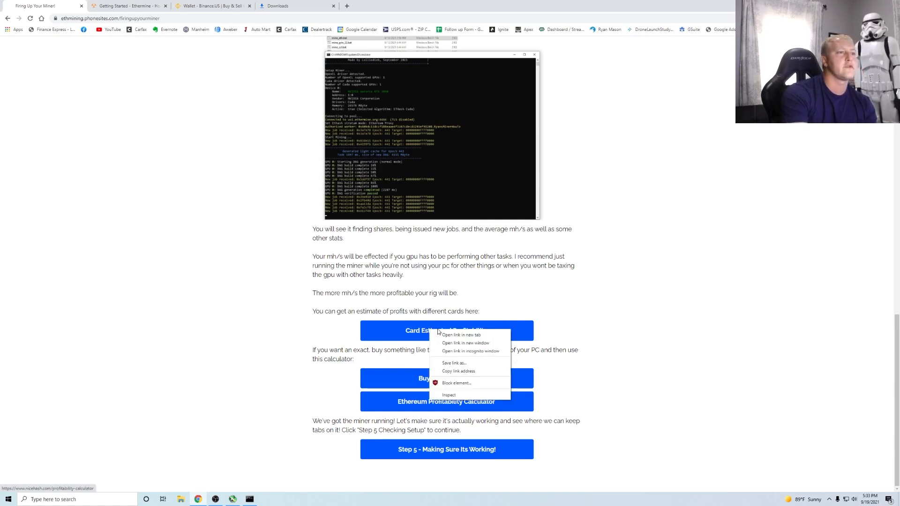
click(473, 335)
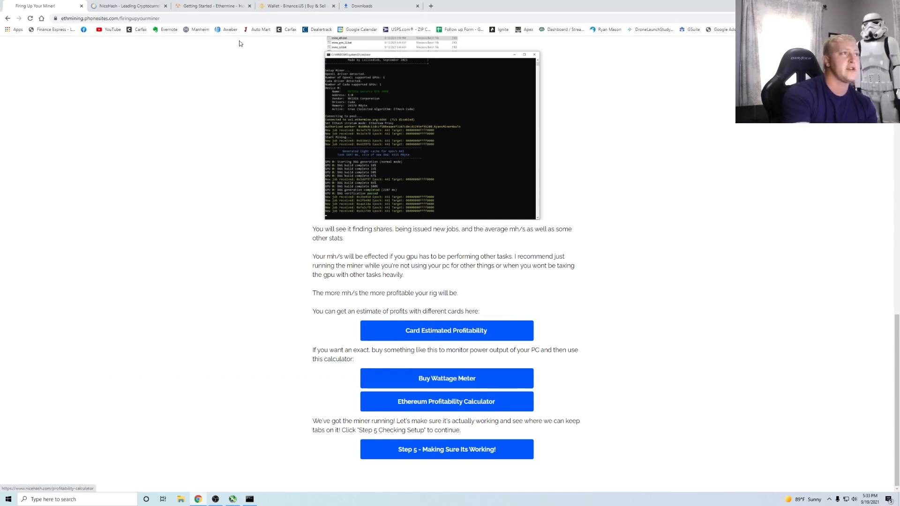
- Manually enter an NVIDIA RTX 3090 with electricity cost .09664 and calculate its earnings
key(ctrl+Tab)
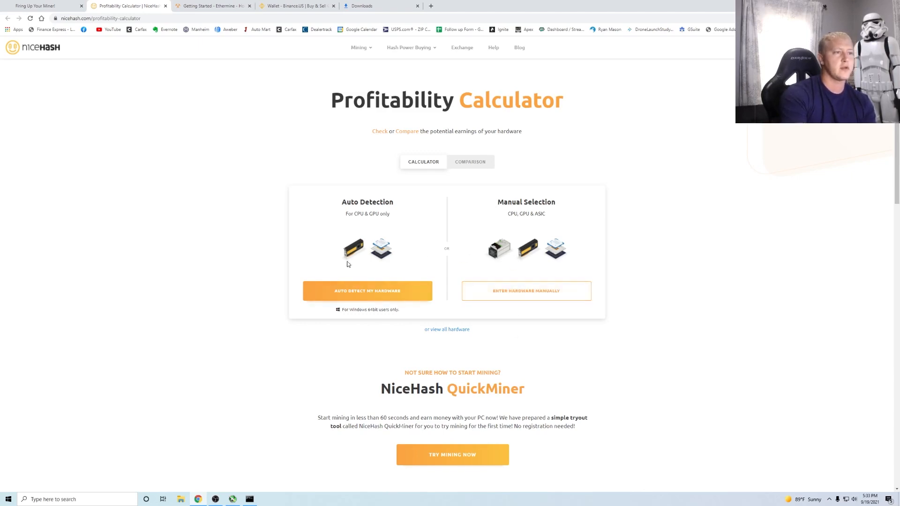
click(526, 290)
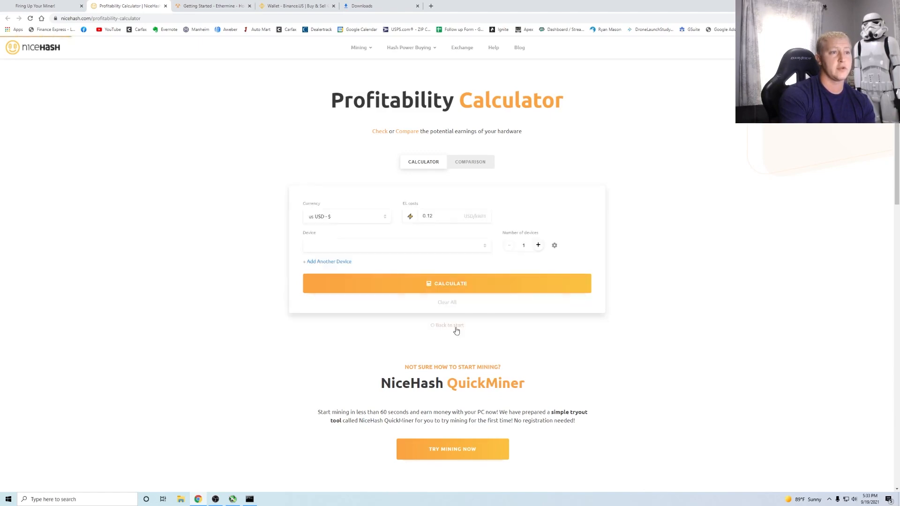
click(342, 253)
text(3090)
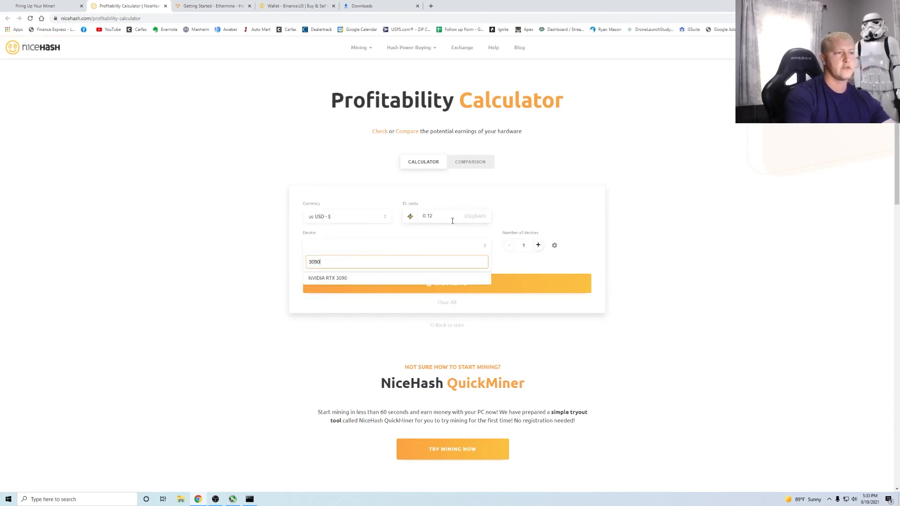
click(352, 279)
drag(446, 217, 394, 221)
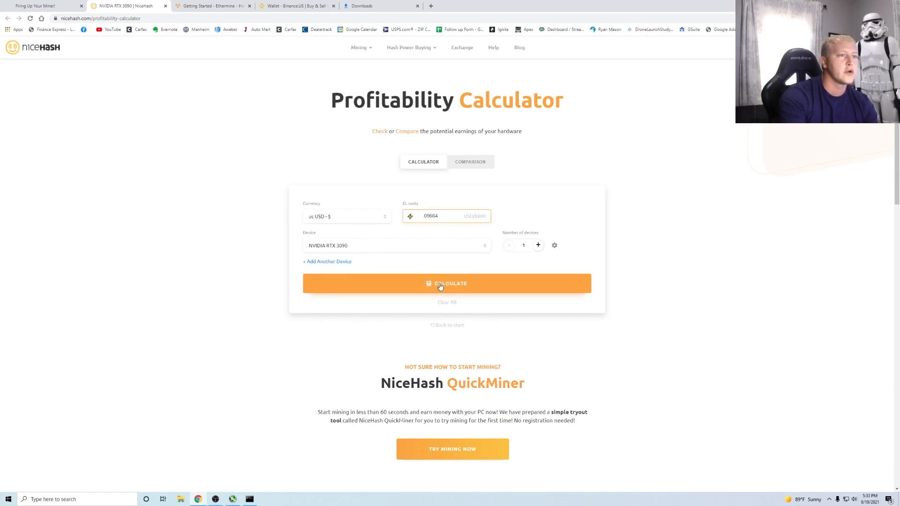
click(482, 280)
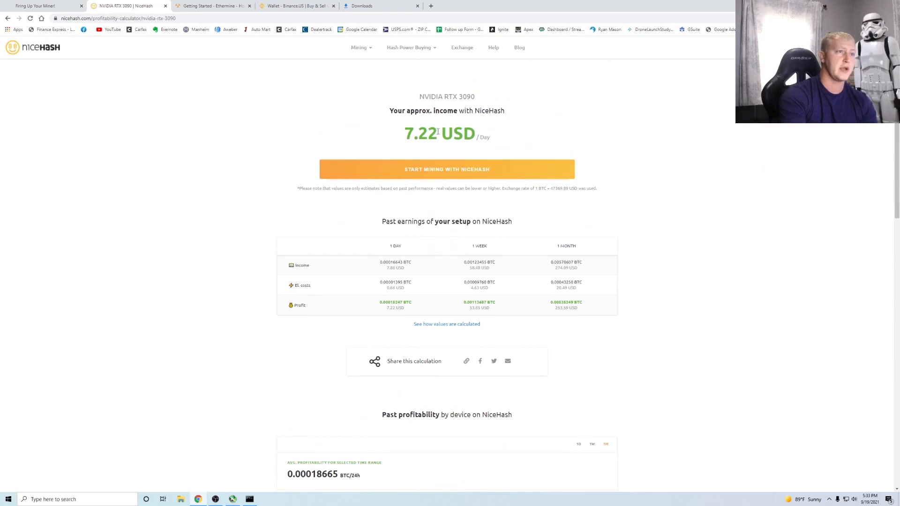
- Review the results: 7.22 USD daily, 274.09 USD monthly income, 20.49 USD monthly electricity
drag(405, 133, 506, 139)
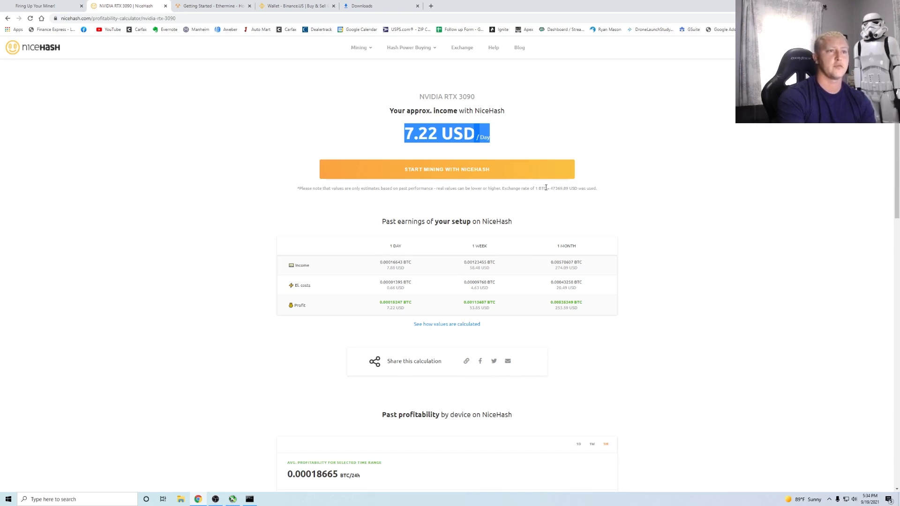
click(373, 266)
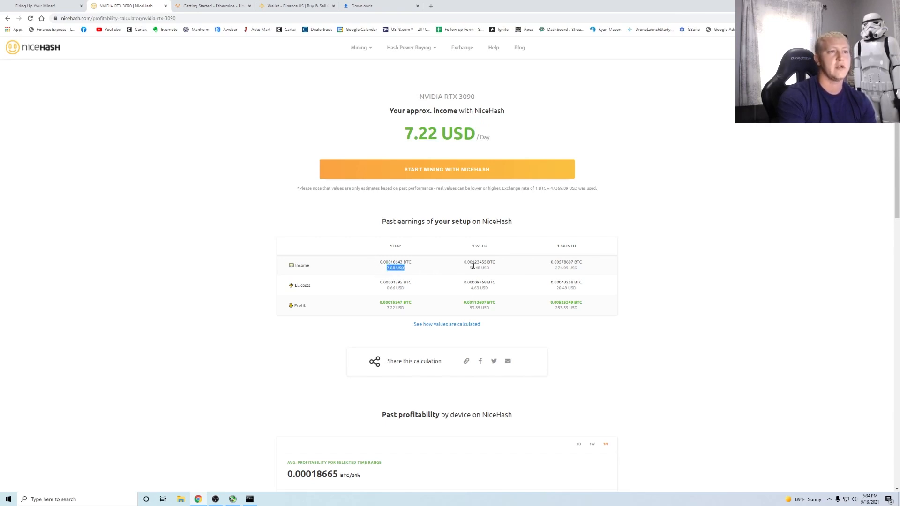
drag(552, 271, 583, 272)
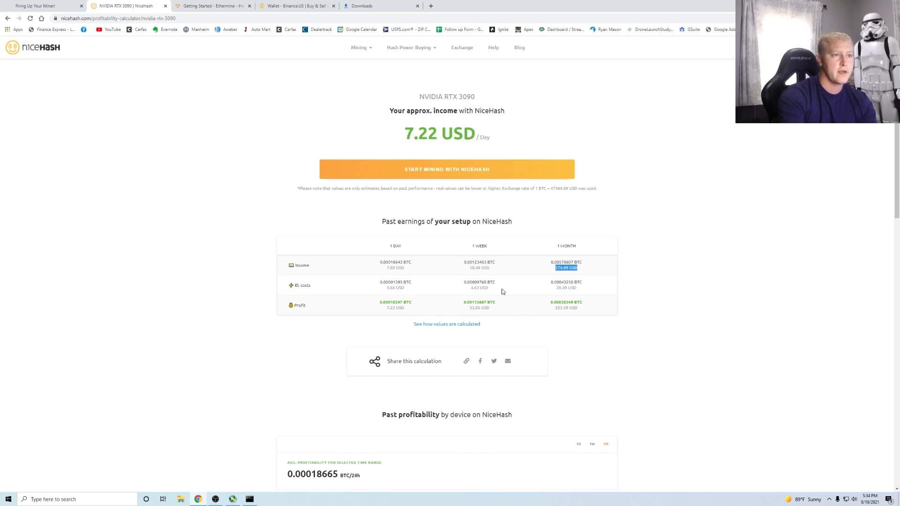
drag(556, 291, 578, 290)
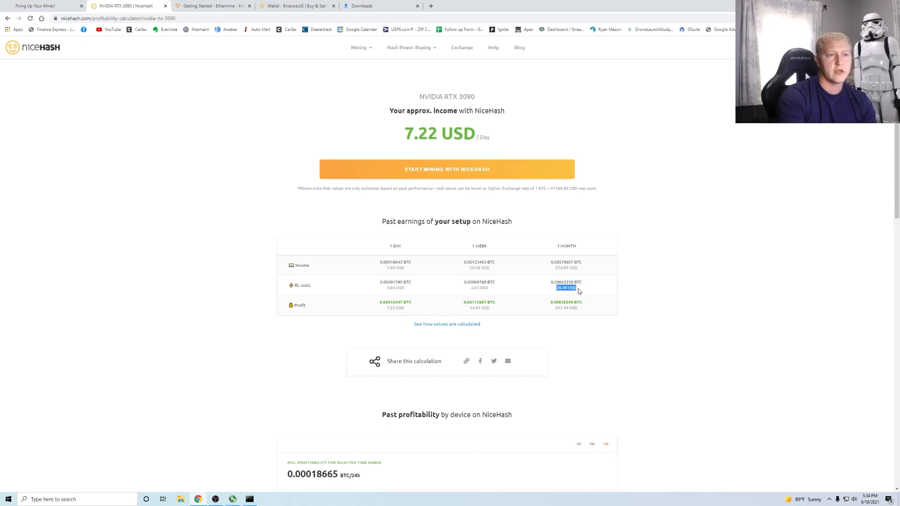
click(565, 319)
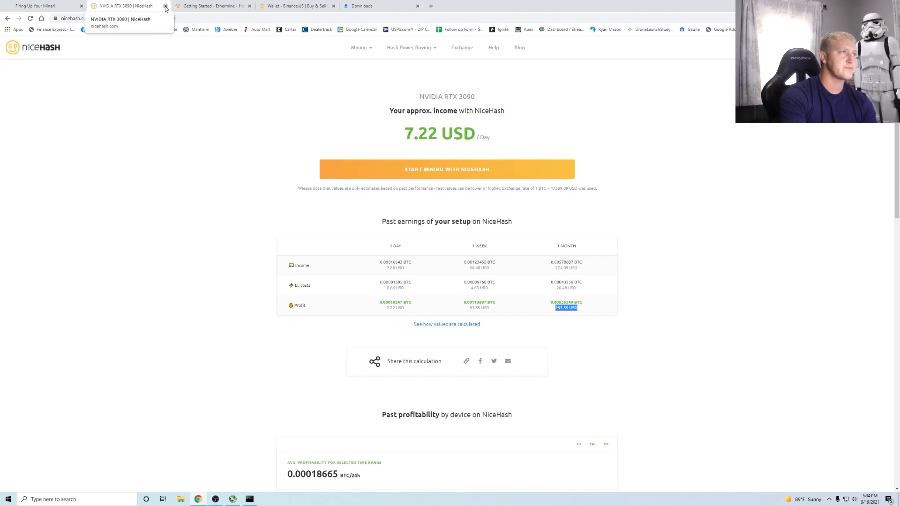
scroll(428, 156, up, 6)
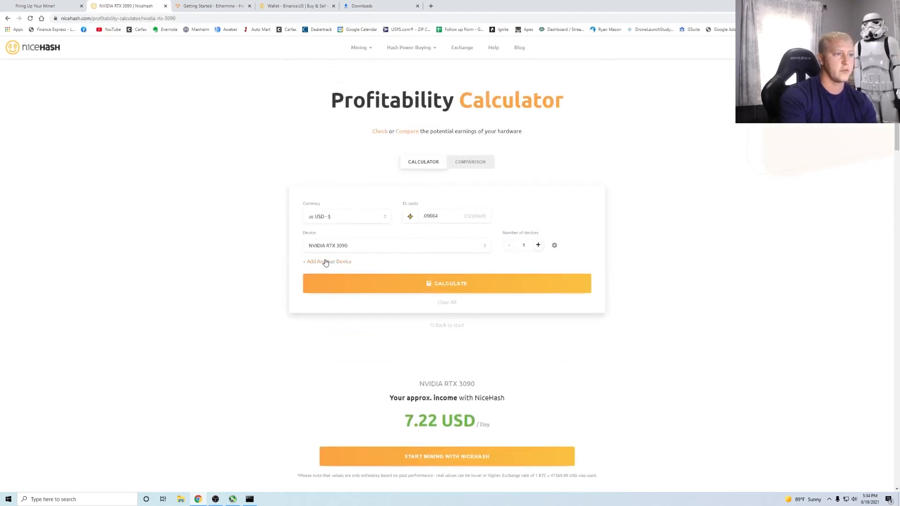
- Search for a second device, a 3060, without adding it, then close the calculator tab
click(318, 262)
click(335, 274)
scroll(331, 341, down, 3)
text(3060)
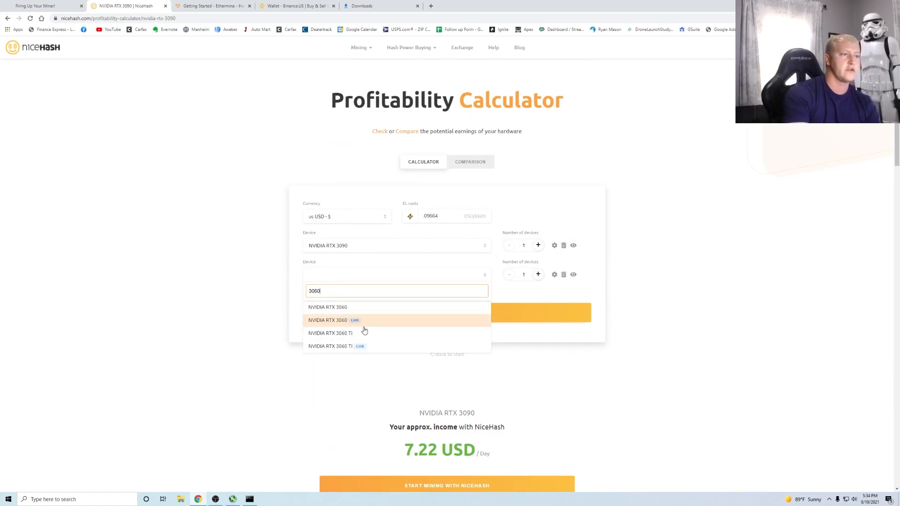
mouse_move(354, 325)
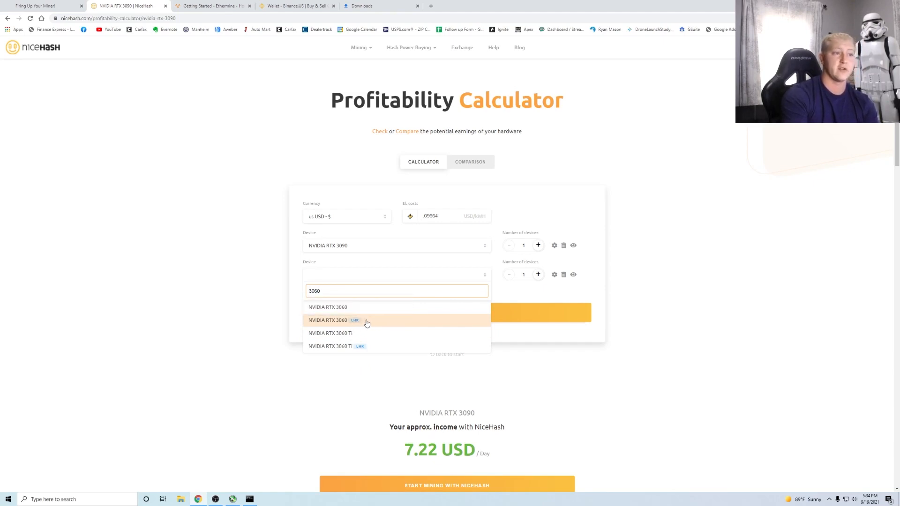
click(460, 265)
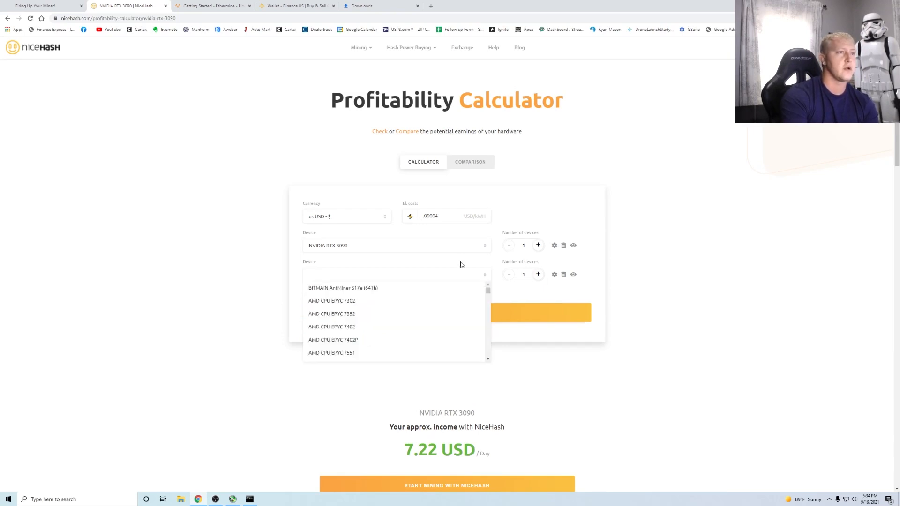
click(165, 7)
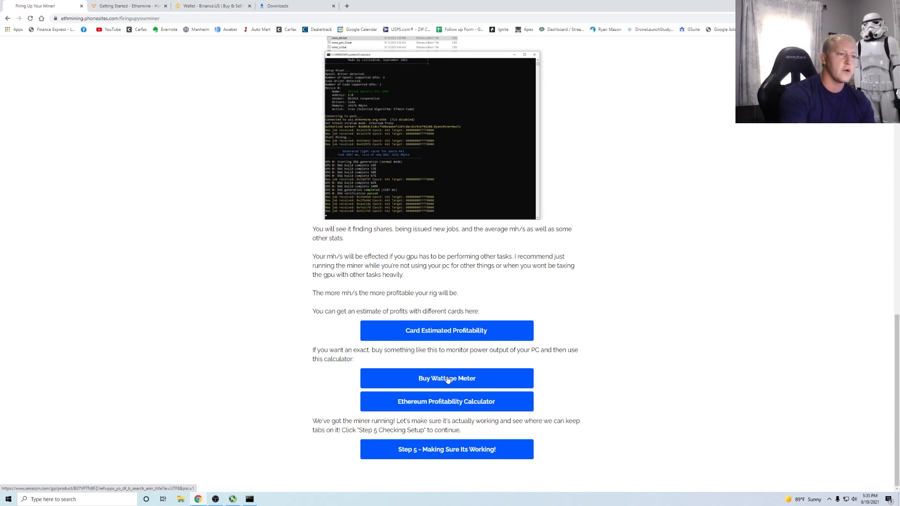
right_click(452, 384)
click(471, 389)
click(130, 9)
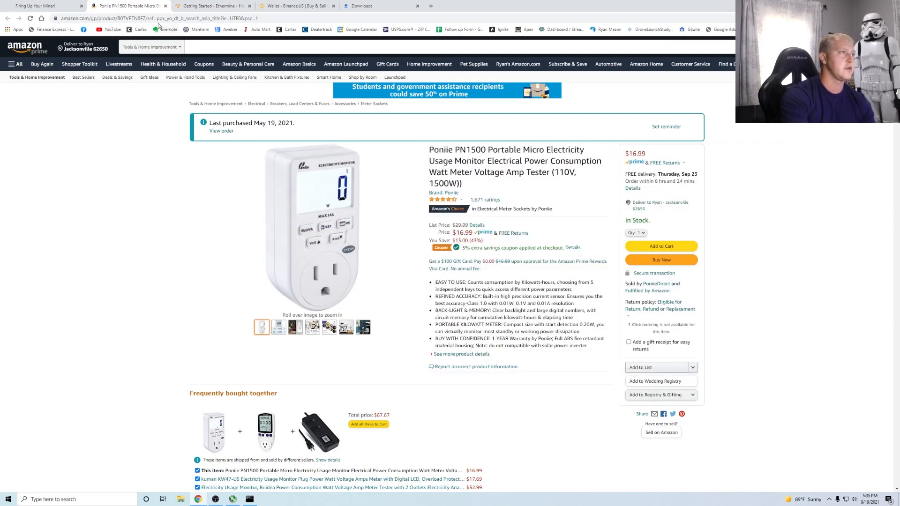
click(166, 6)
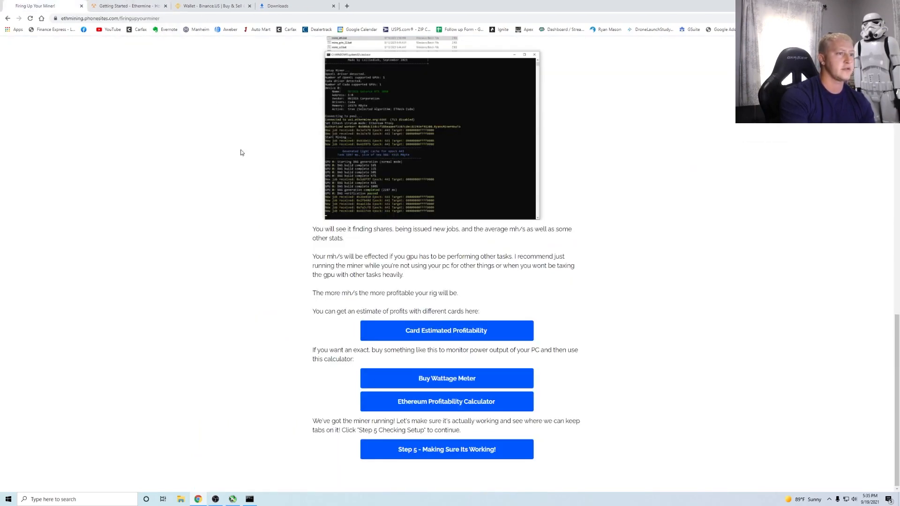
right_click(456, 400)
click(481, 404)
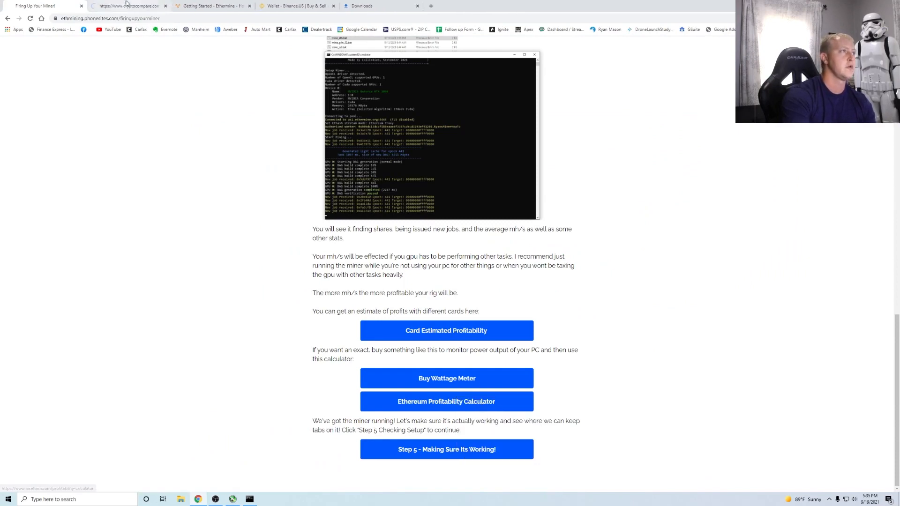
click(133, 6)
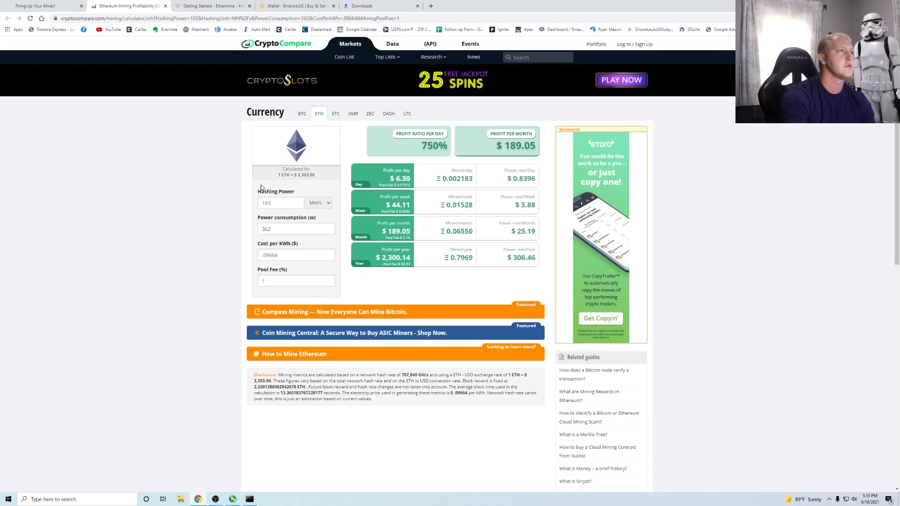
drag(280, 254, 255, 257)
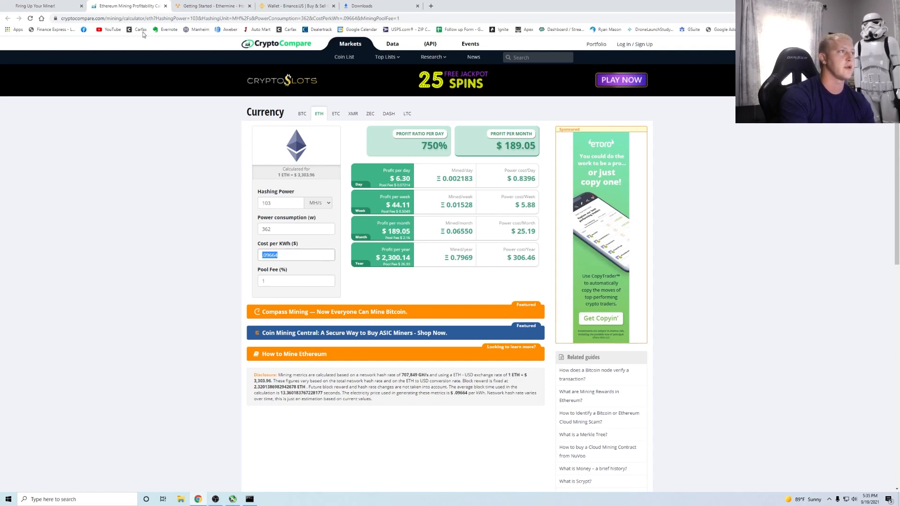
click(165, 6)
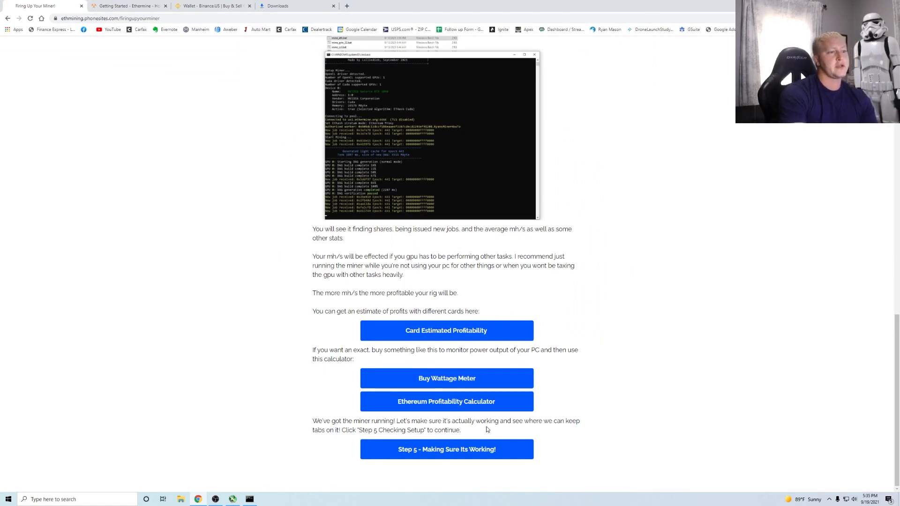
click(250, 500)
scroll(208, 281, up, 10)
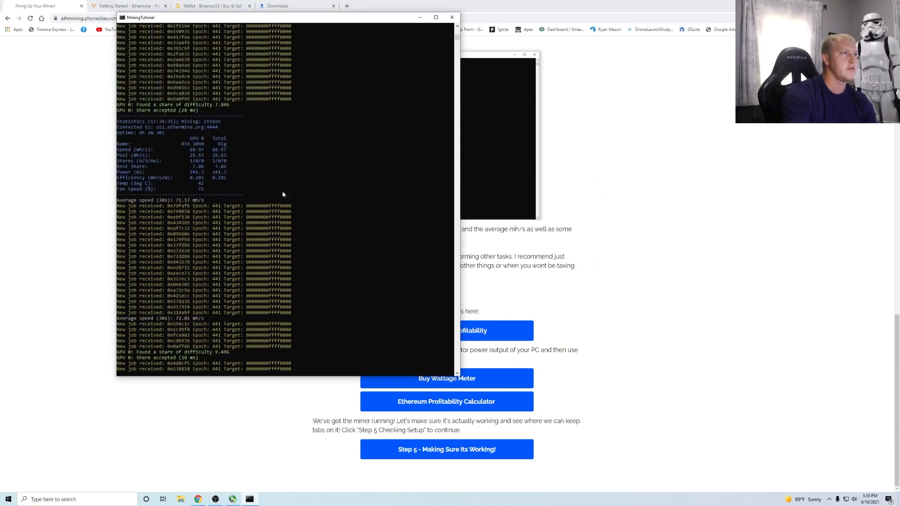
scroll(200, 180, down, 11)
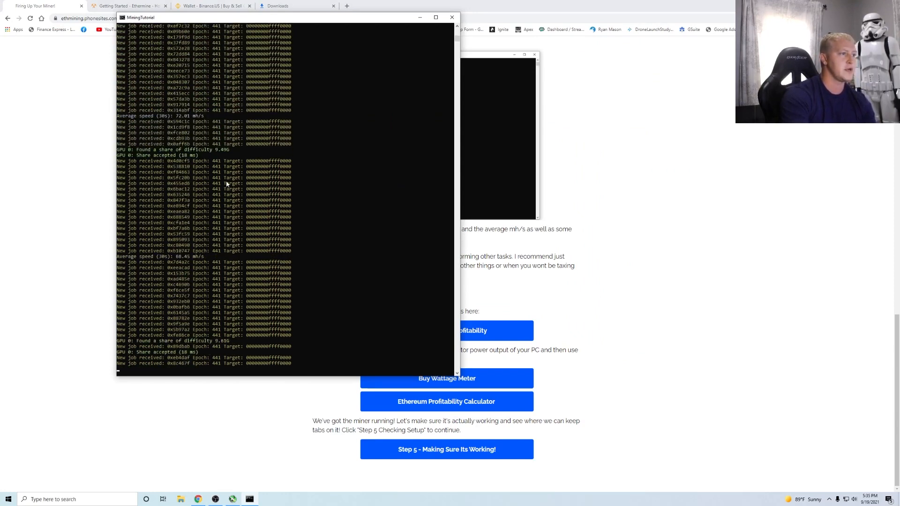
scroll(201, 342, down, 2)
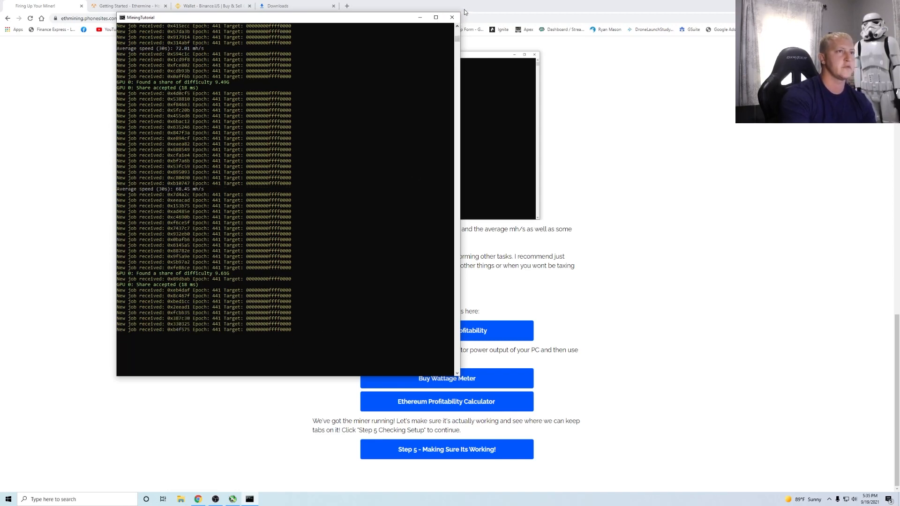
click(420, 18)
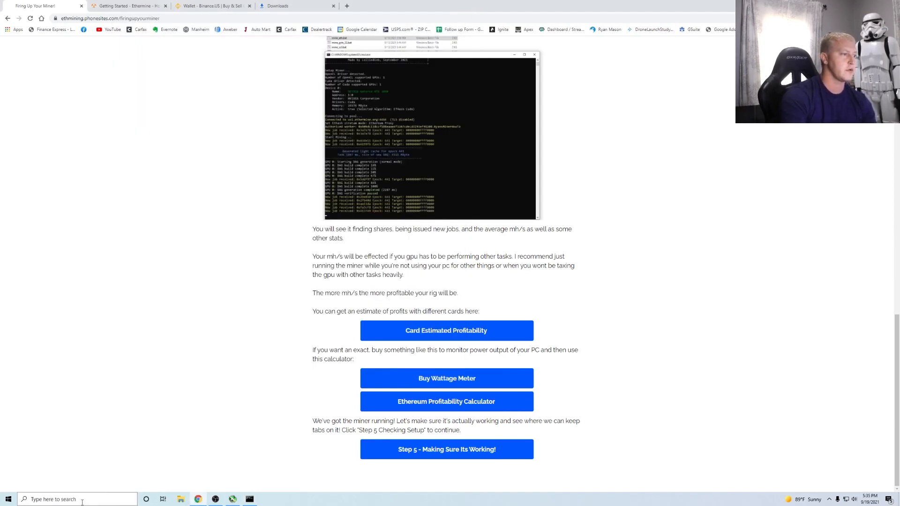
click(82, 499)
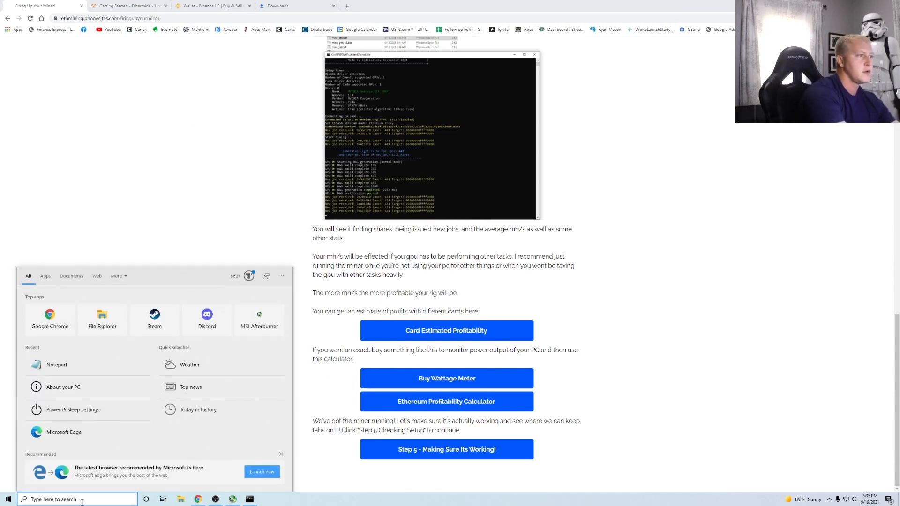
- Launch Microsoft Edge, keep its current settings, and resize it beside the Chrome tutorial
text(ed)
key(Return)
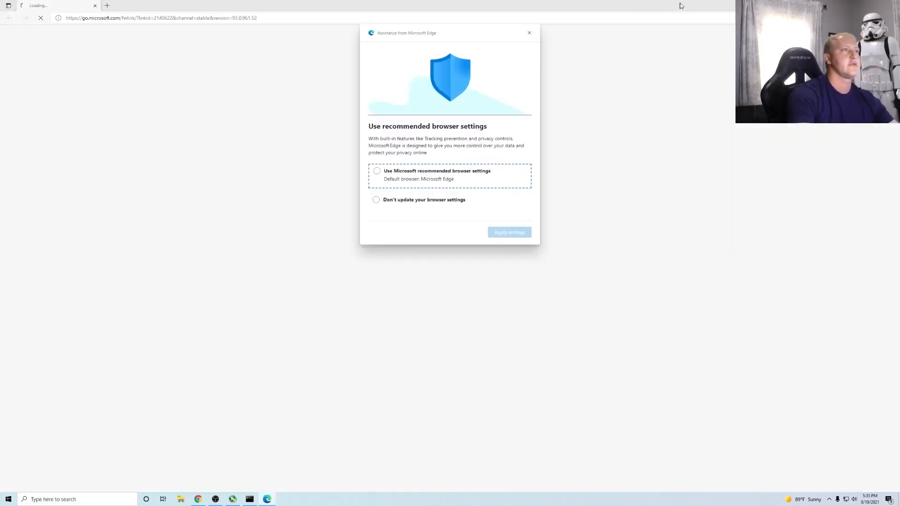
click(376, 200)
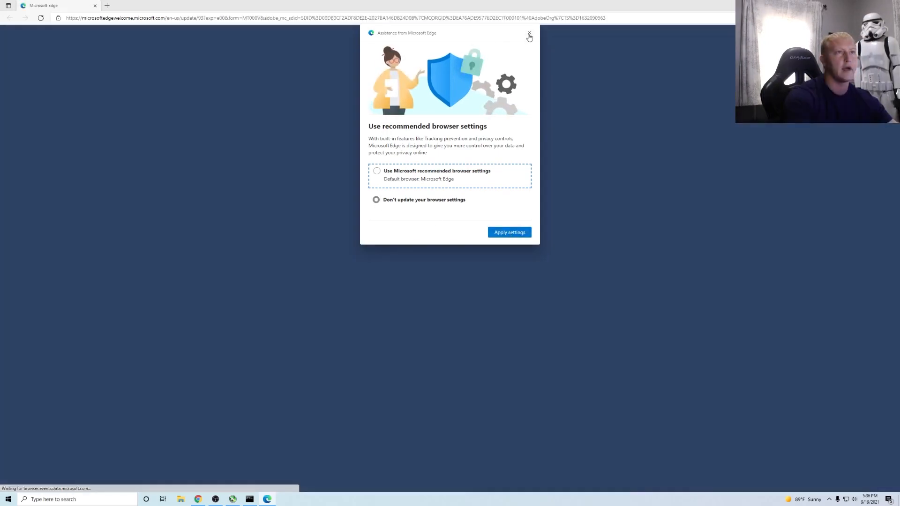
click(510, 232)
click(874, 5)
drag(502, 9, 515, 49)
click(392, 9)
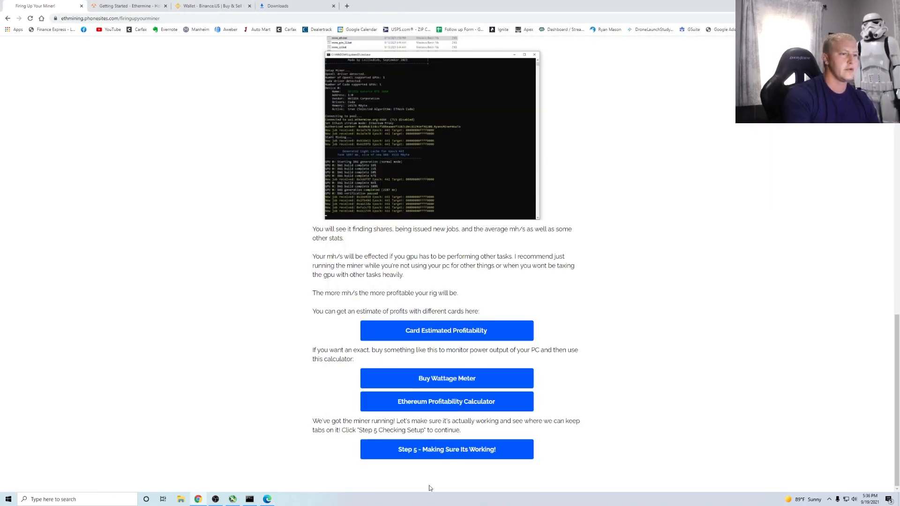
click(267, 500)
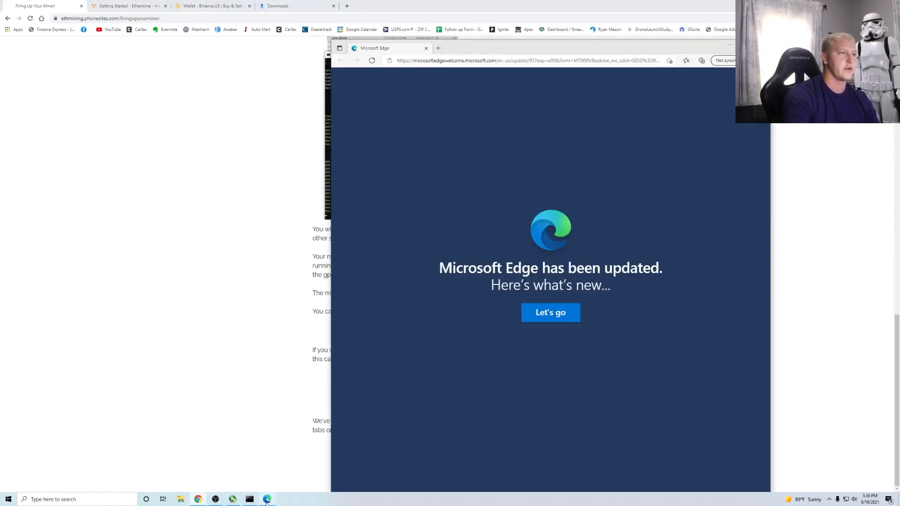
- Go to ethermine.org in Edge, correcting the typo in the address
click(456, 61)
text(etherminc)
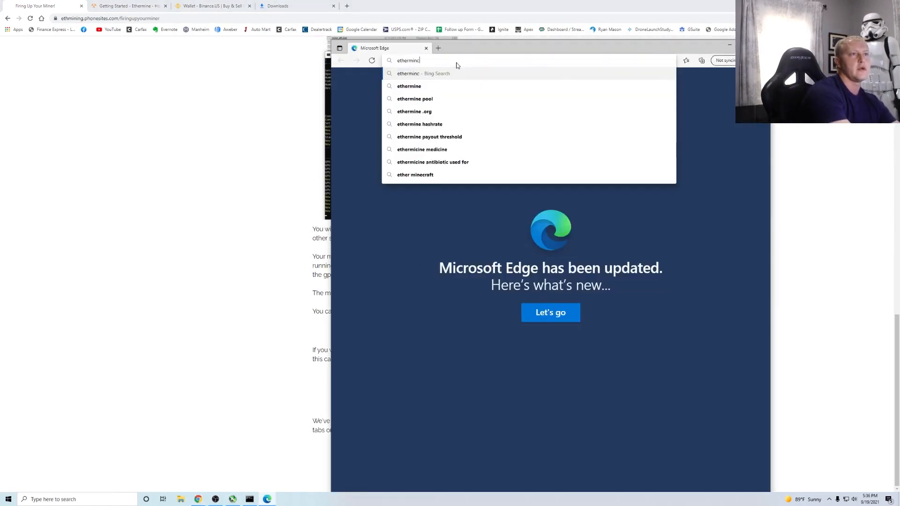
key(BackSpace)
text(e.org)
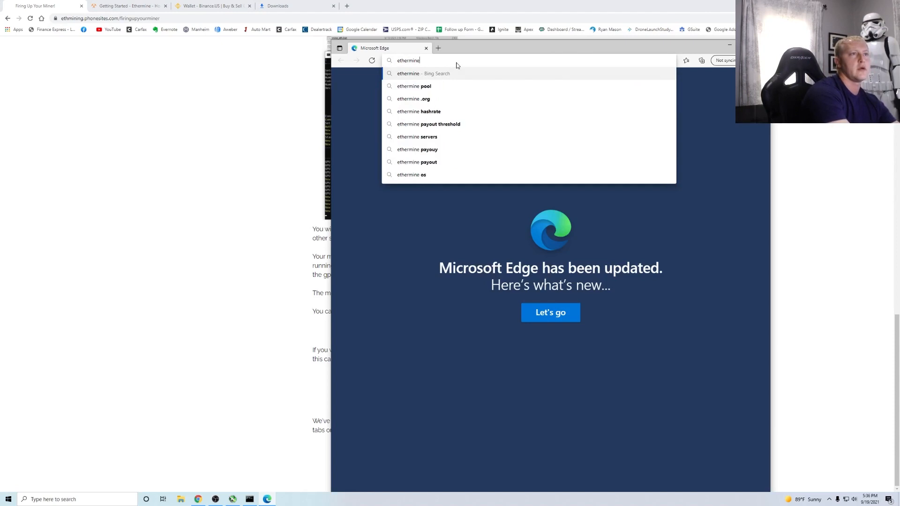
key(Return)
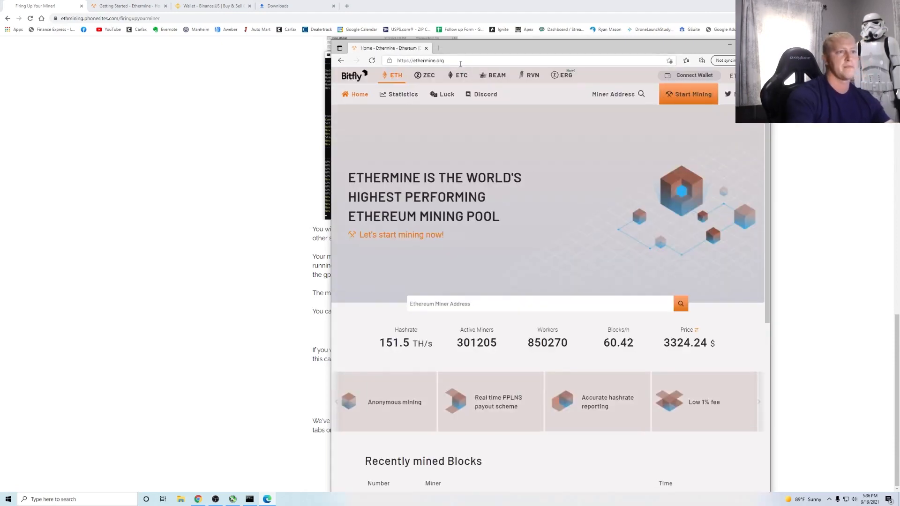
- Paste the Binance ETH deposit address into Ethermine's miner address box and search it
scroll(545, 293, down, 4)
scroll(545, 292, up, 4)
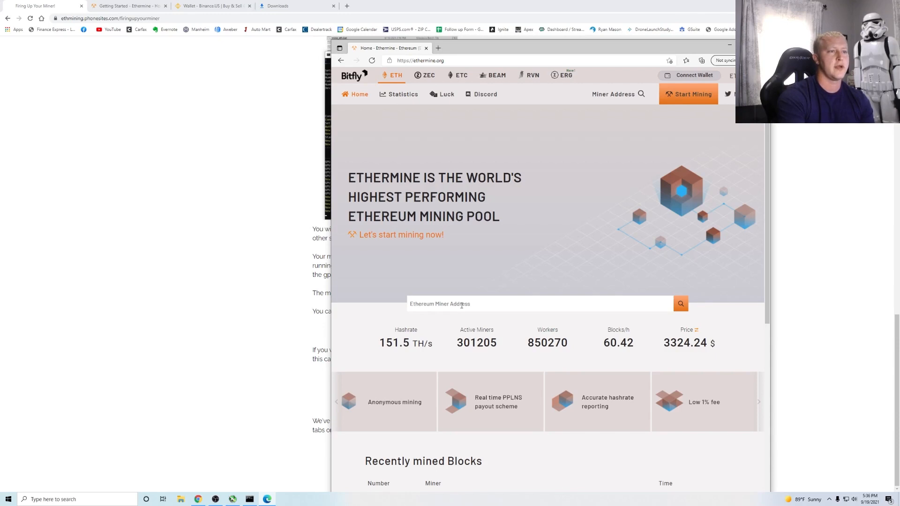
click(213, 5)
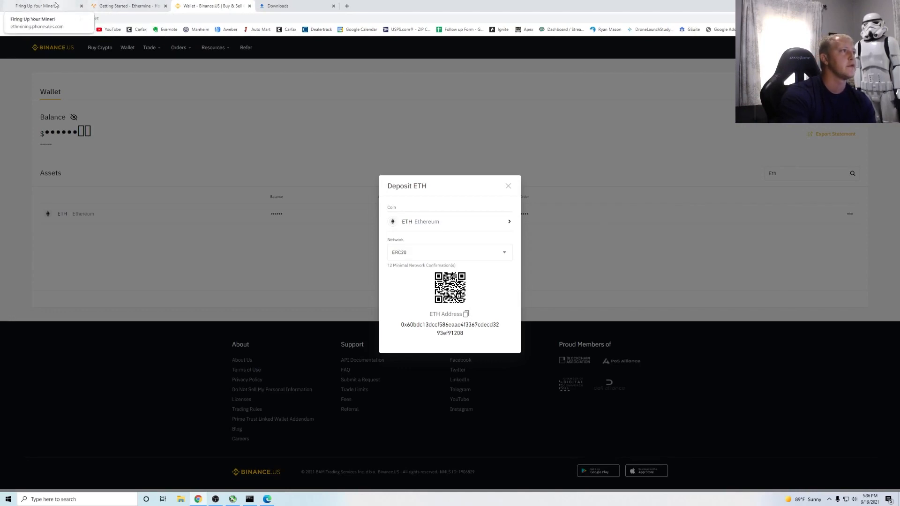
click(266, 498)
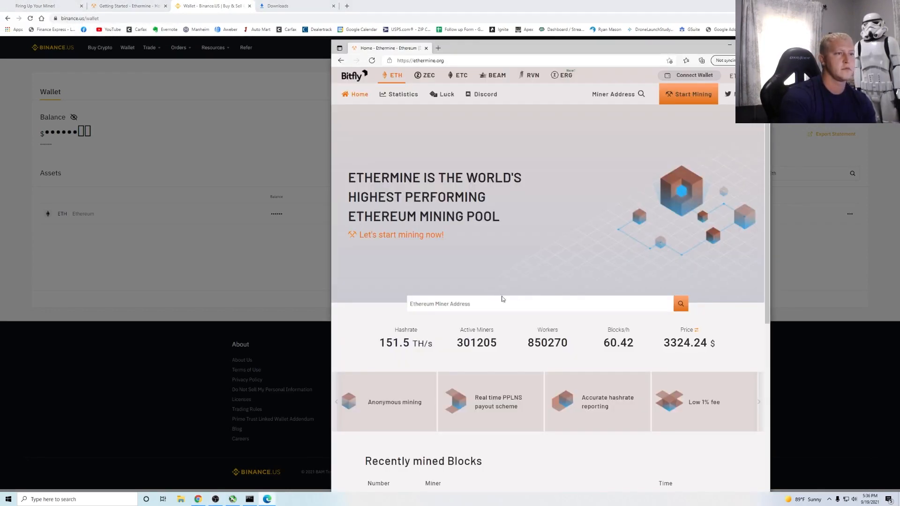
click(444, 306)
text(0x60bdc13dcdf586eaae4f3367cdecd3293ef91208)
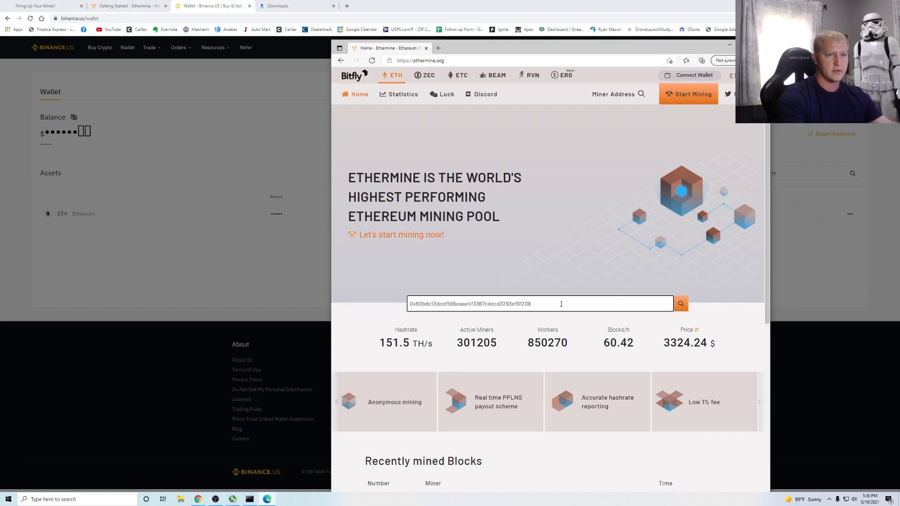
right_click(562, 305)
click(682, 306)
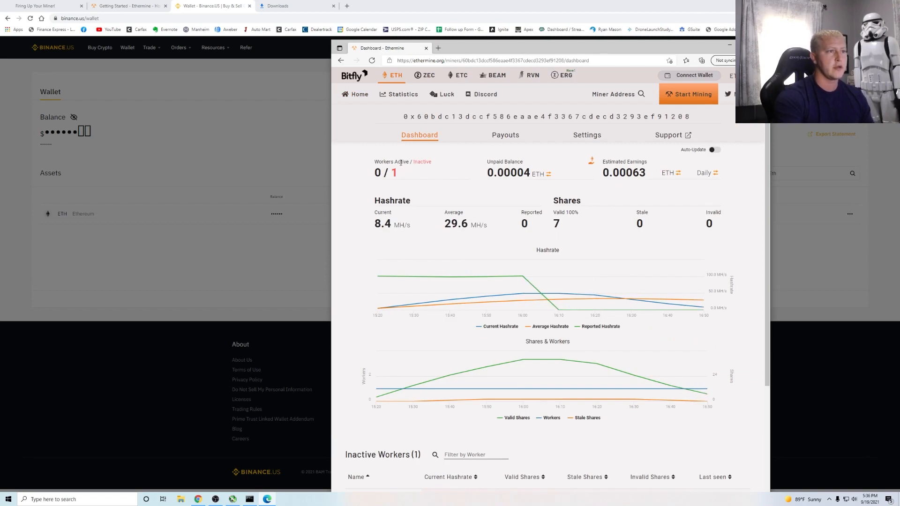
- Scroll the wallet dashboard and check its inactive worker count
drag(401, 173, 384, 174)
click(398, 176)
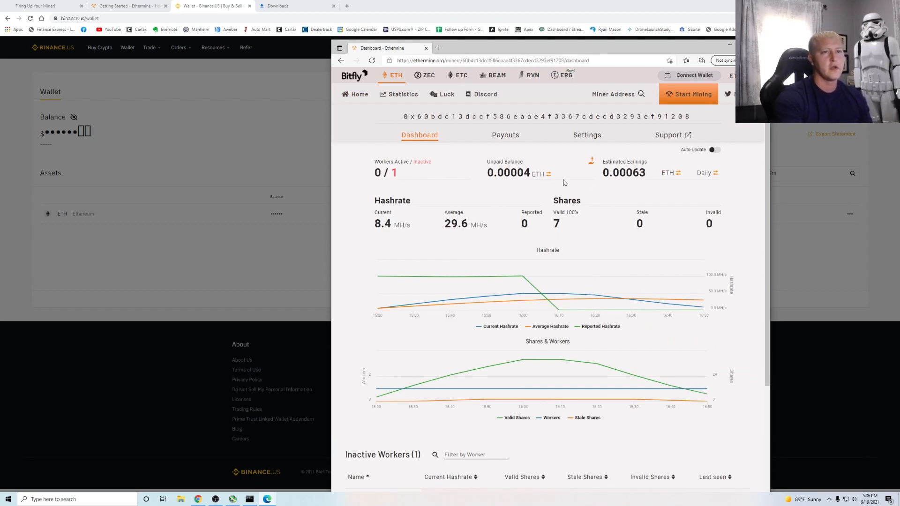
scroll(515, 188, down, 4)
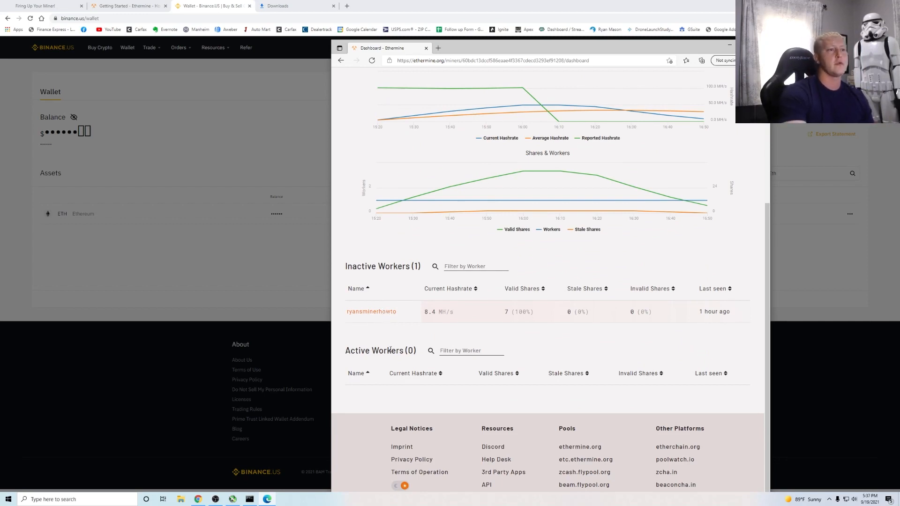
scroll(389, 350, up, 5)
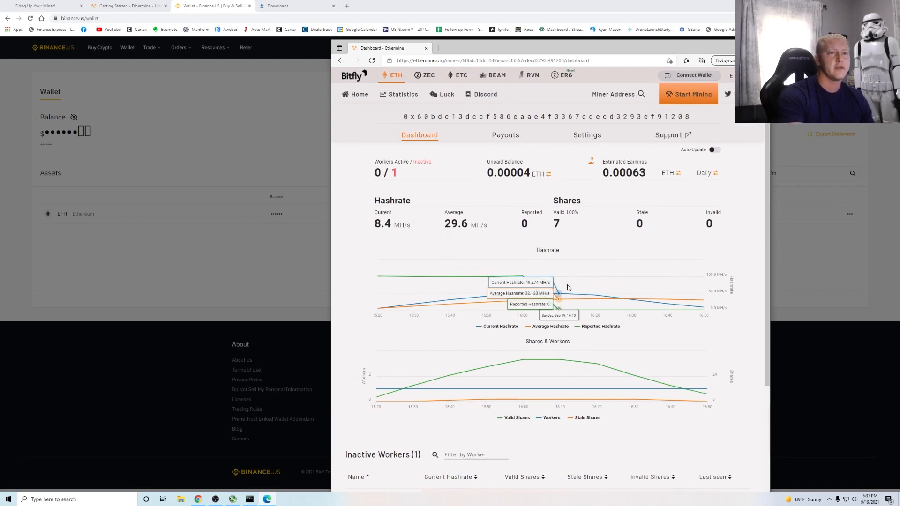
scroll(442, 250, down, 4)
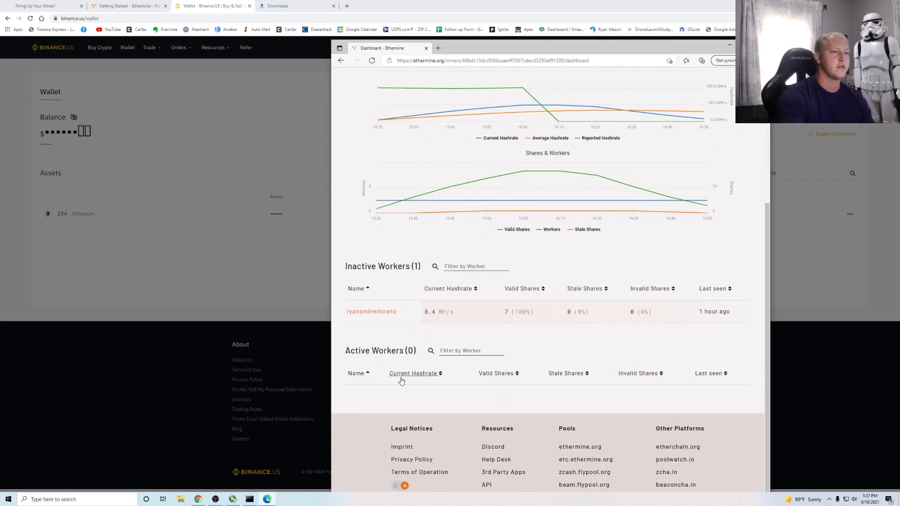
scroll(419, 380, up, 3)
scroll(419, 379, up, 1)
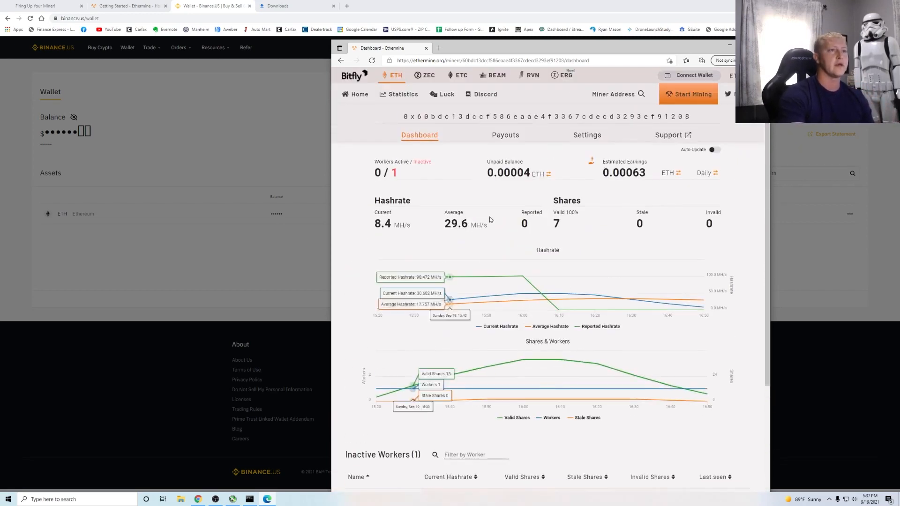
- Switch balances to USD and earnings to monthly, then cycle back to daily ETH
mouse_move(540, 178)
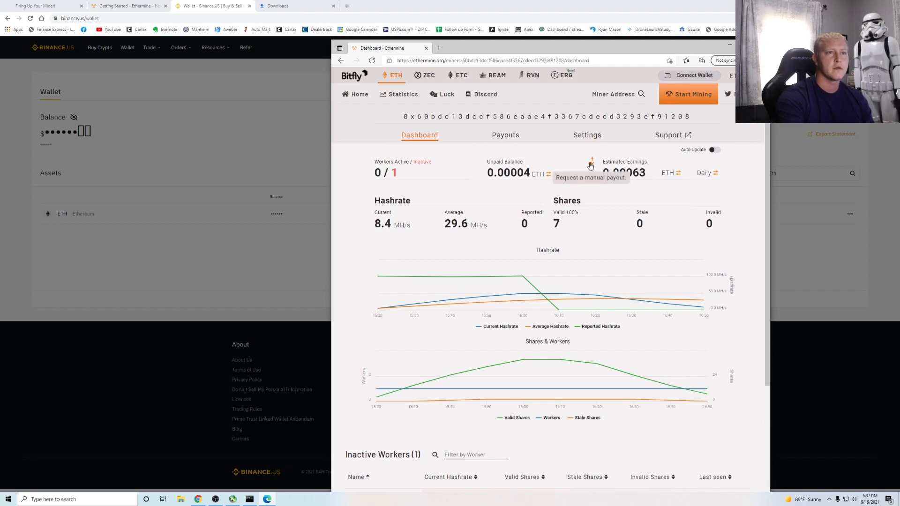
click(676, 173)
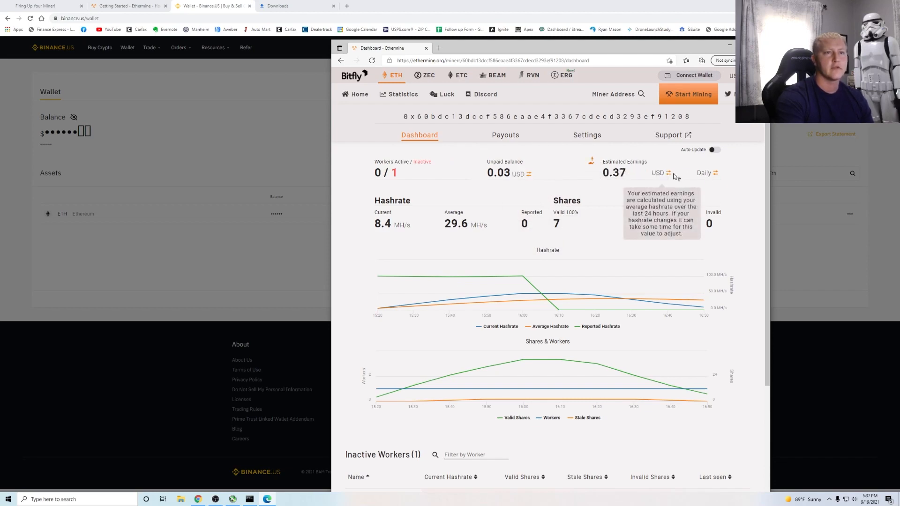
click(703, 173)
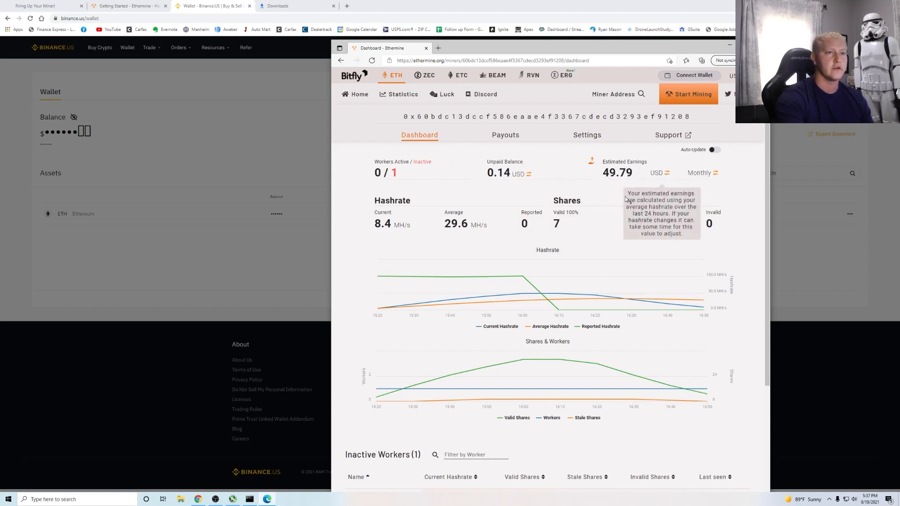
click(716, 173)
click(667, 173)
click(667, 173)
click(668, 174)
click(669, 174)
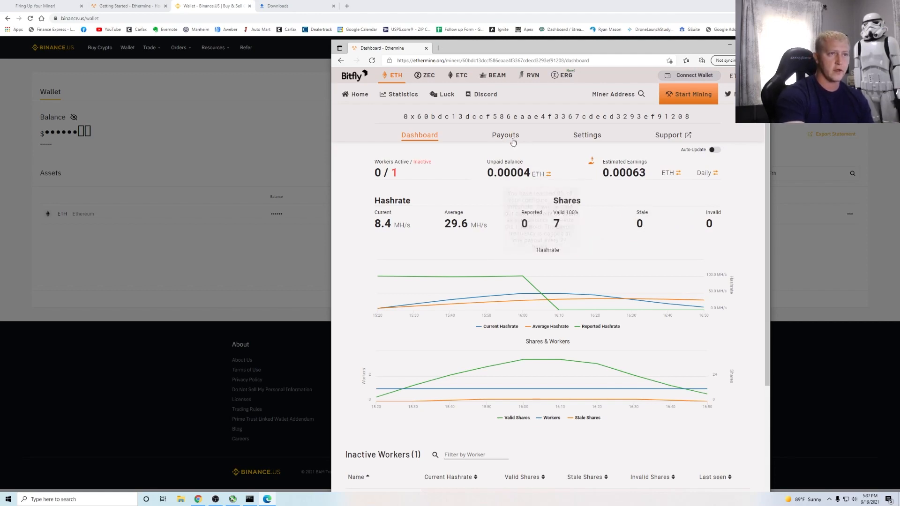
- Read the manual payout explanation and close it
click(592, 163)
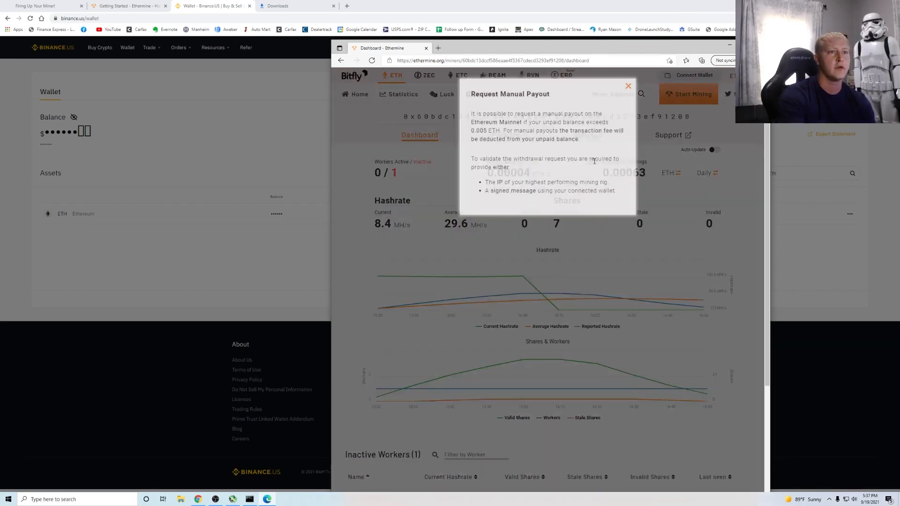
scroll(529, 178, down, 4)
scroll(562, 169, up, 4)
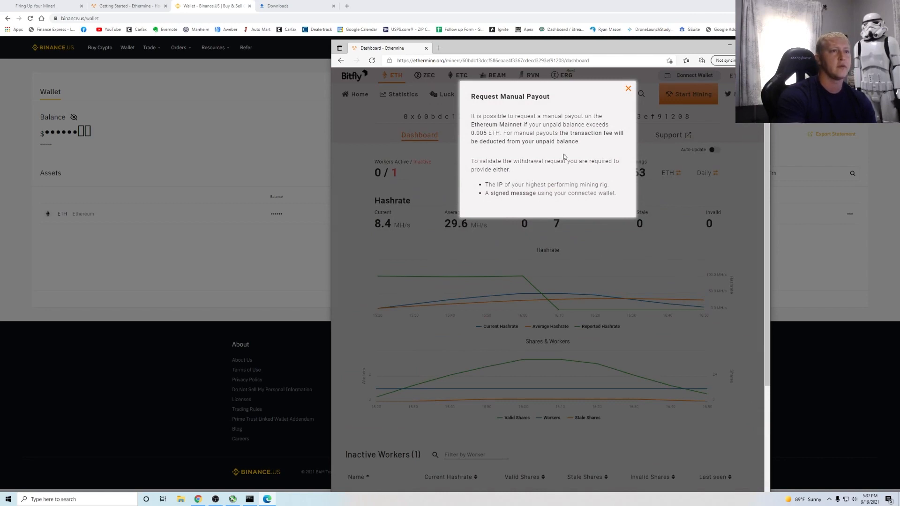
click(627, 88)
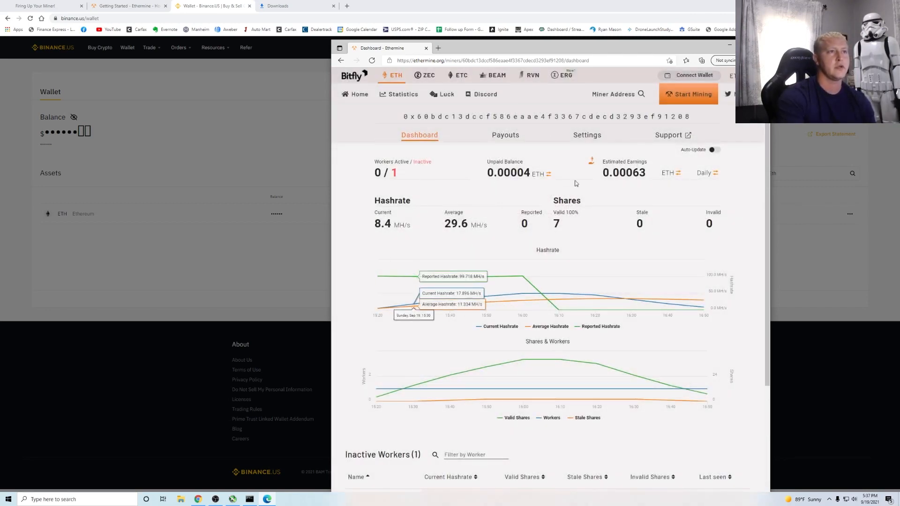
- Reload the miner dashboard to refresh its worker and hashrate stats
mouse_move(504, 185)
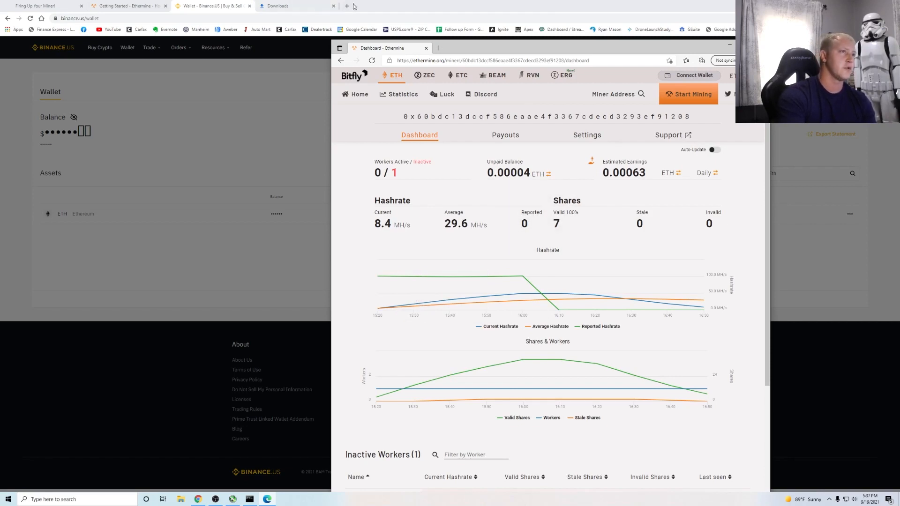
mouse_move(516, 167)
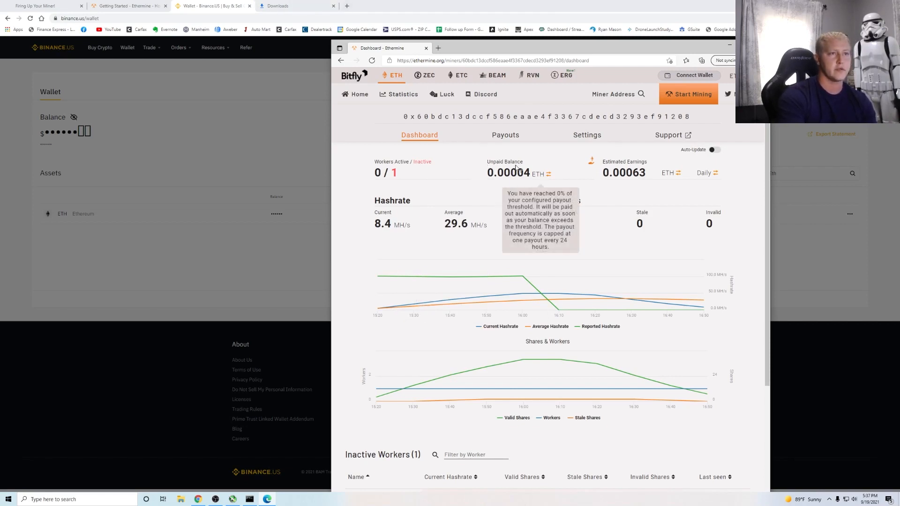
mouse_move(626, 174)
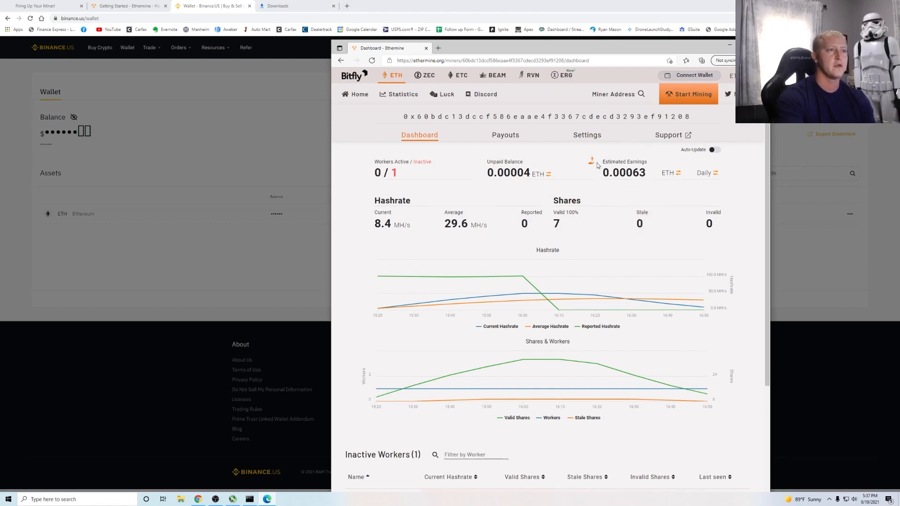
scroll(502, 261, down, 4)
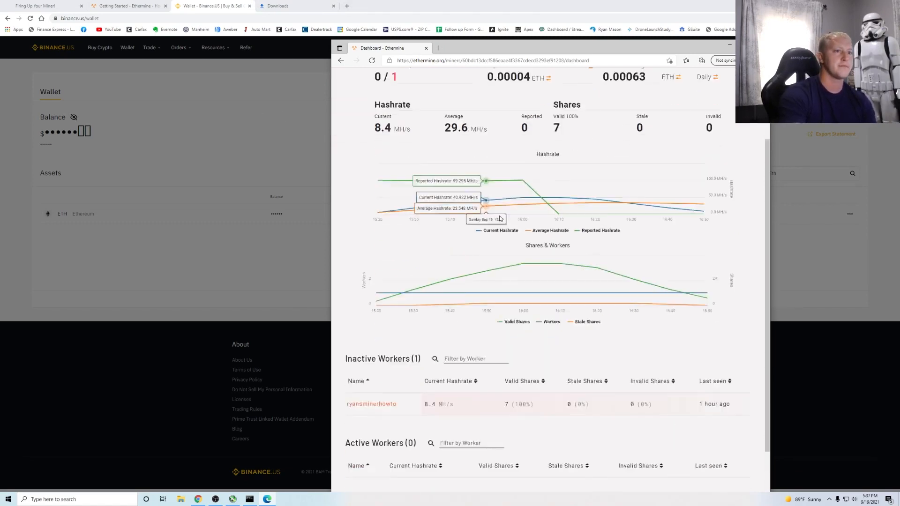
scroll(503, 260, up, 2)
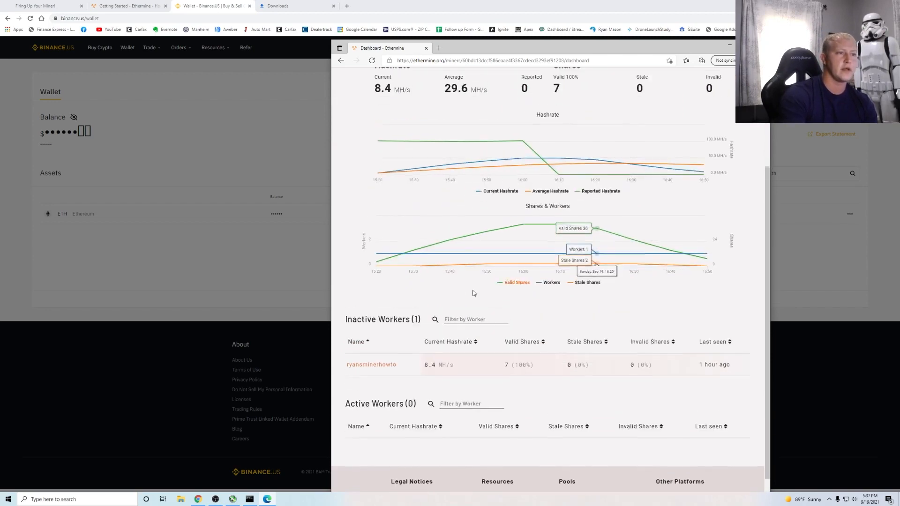
click(446, 65)
key(Return)
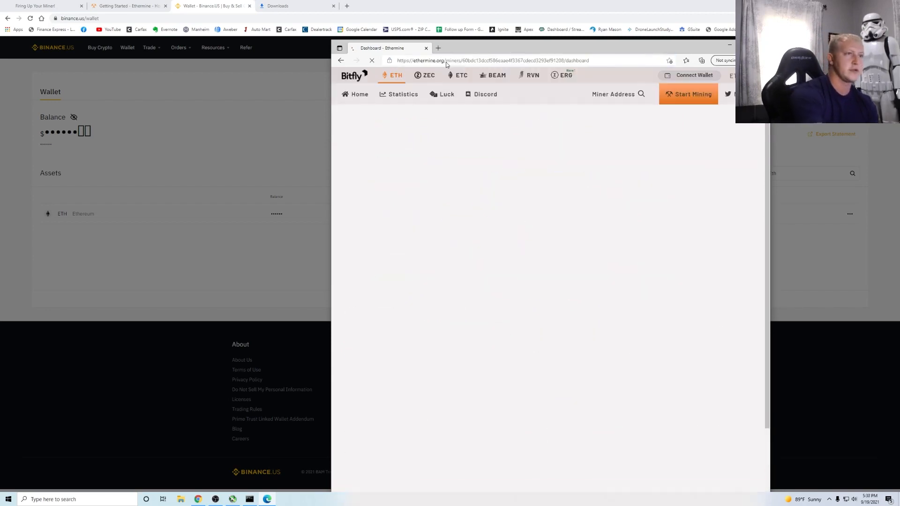
scroll(413, 187, down, 2)
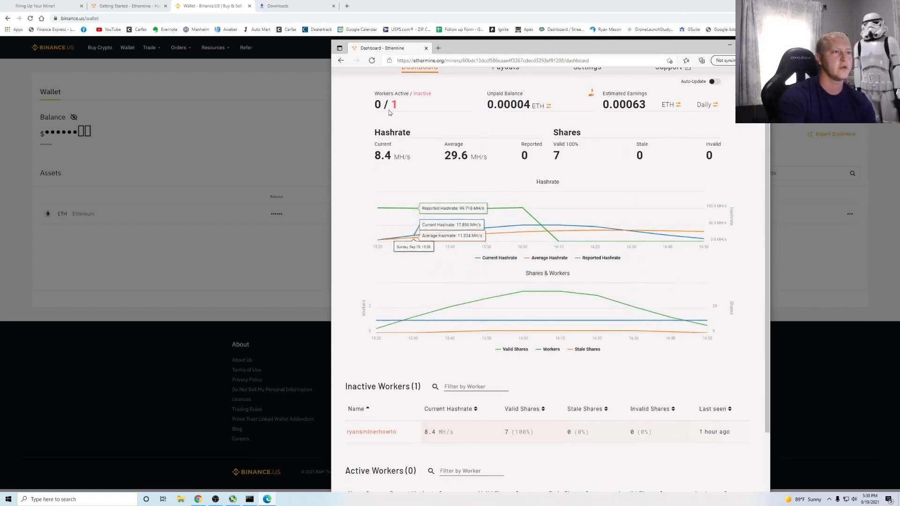
scroll(458, 265, down, 3)
- Minimize Ethermine to confirm lolMiner is still mining at 59.92 MH/s, then return to Chrome
click(728, 45)
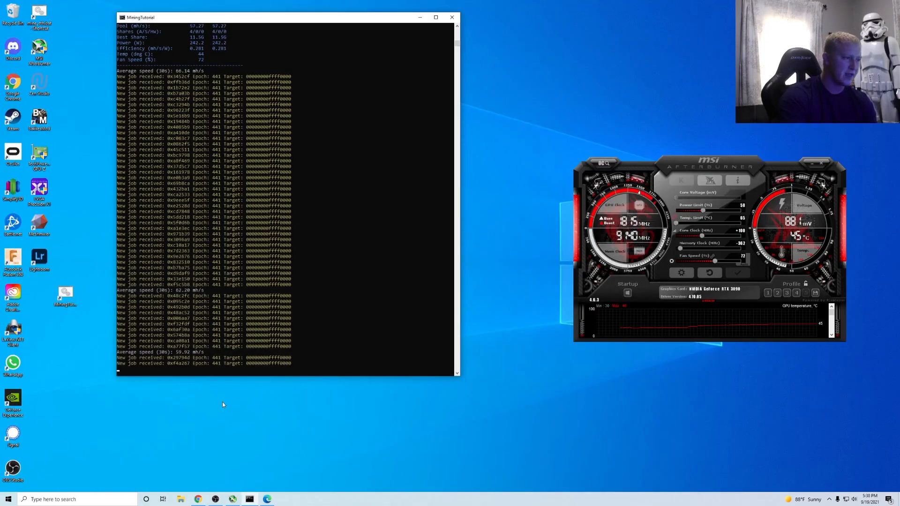
right_click(506, 218)
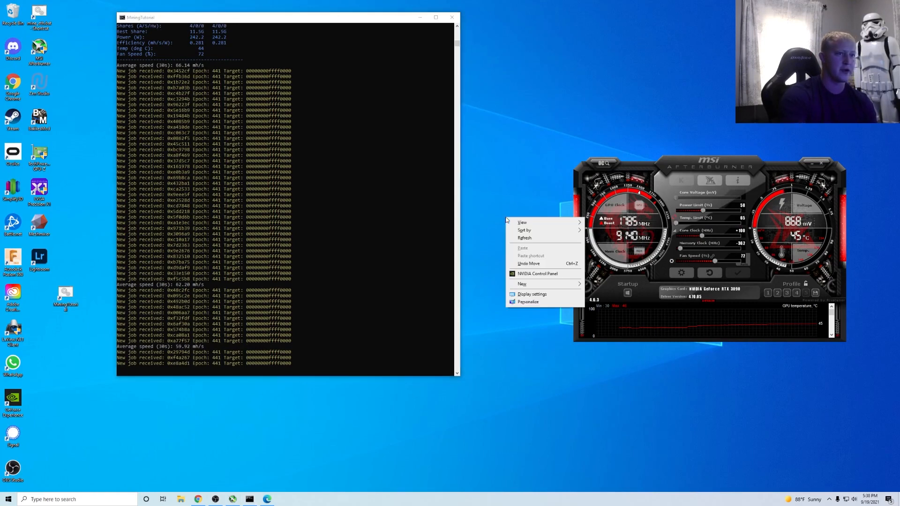
click(207, 500)
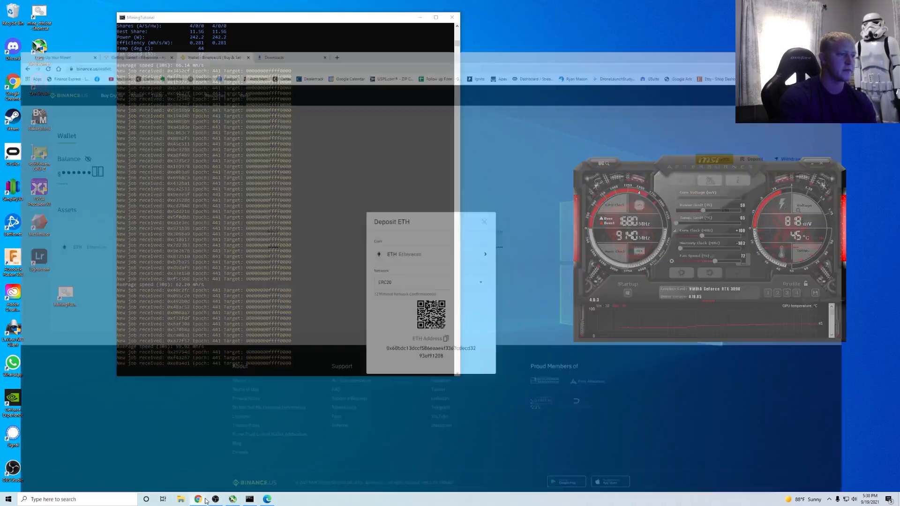
- Open the tutorial's Step 5 page on verifying the miner in the Firing Up Your Miner! tab
click(50, 6)
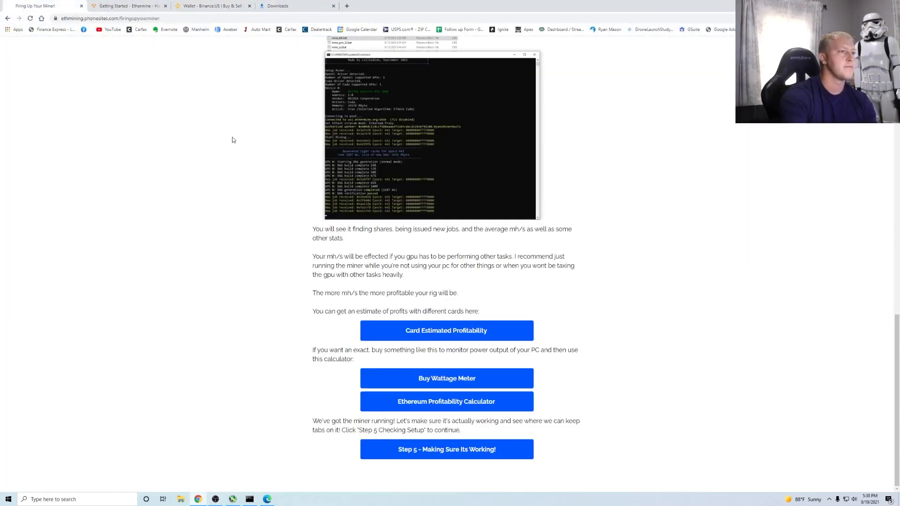
click(439, 453)
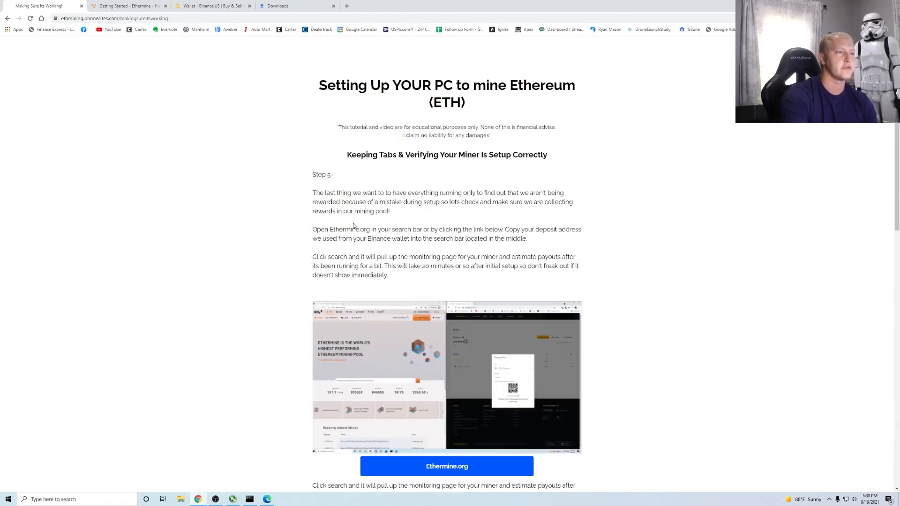
drag(374, 152, 530, 167)
click(459, 191)
- Scroll down to the Power & sleep screenshot advising sleep set to never, then open Windows search
scroll(346, 158, down, 2)
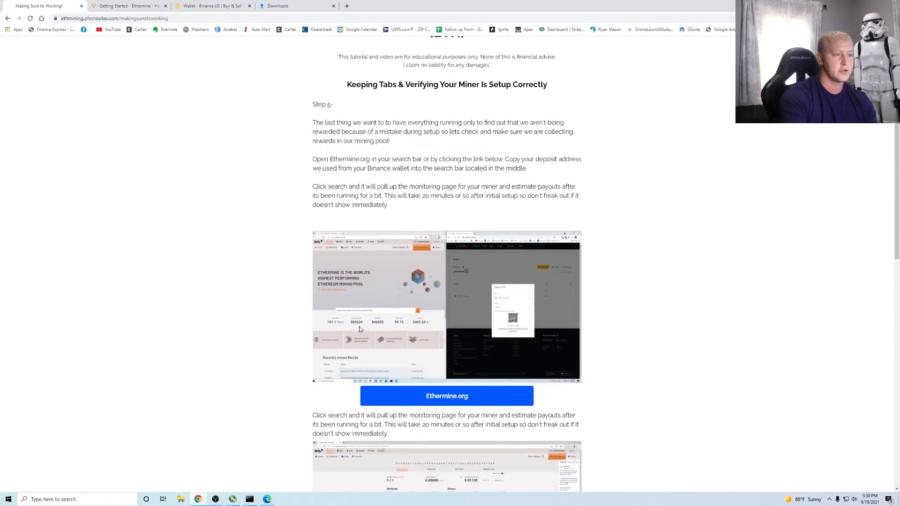
scroll(450, 271, down, 3)
scroll(446, 293, down, 2)
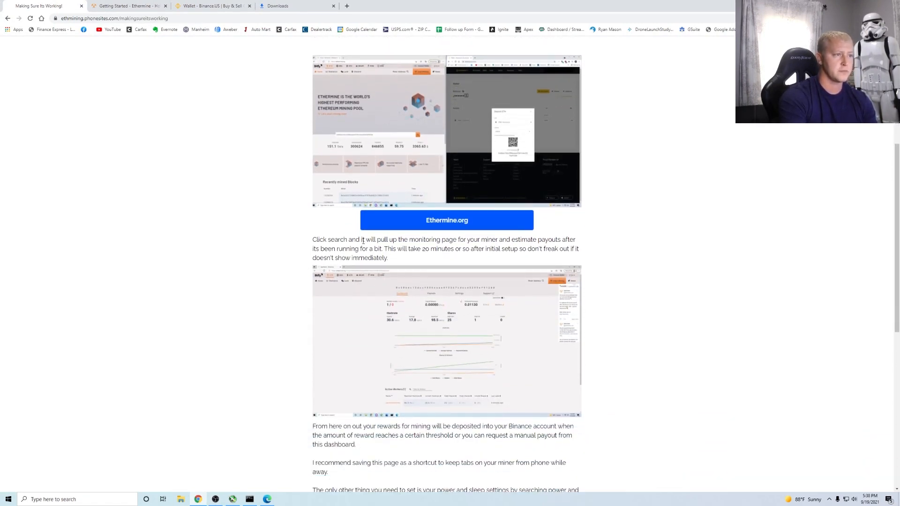
scroll(448, 250, down, 2)
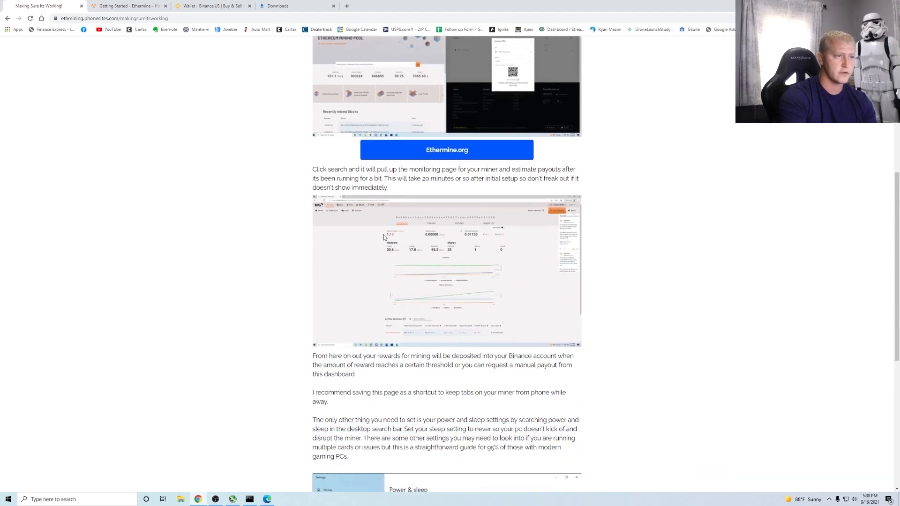
scroll(381, 329, down, 3)
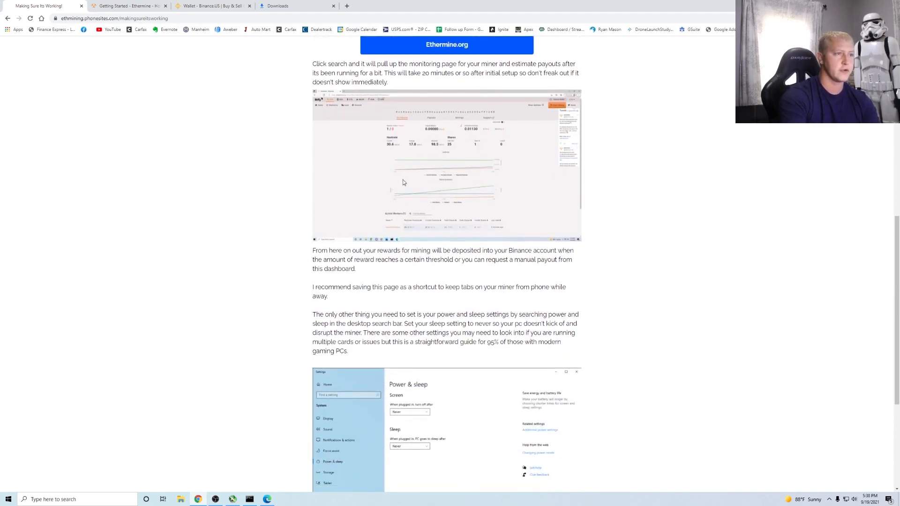
scroll(398, 246, down, 2)
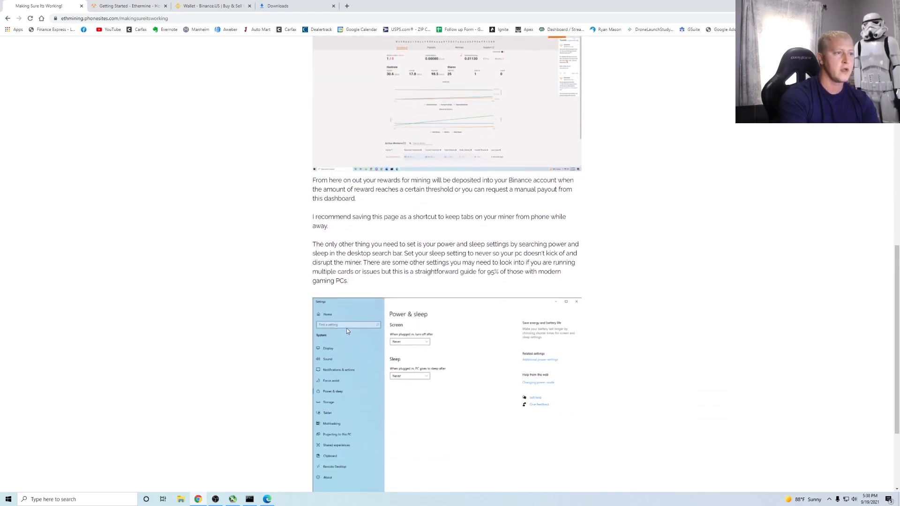
scroll(430, 254, down, 2)
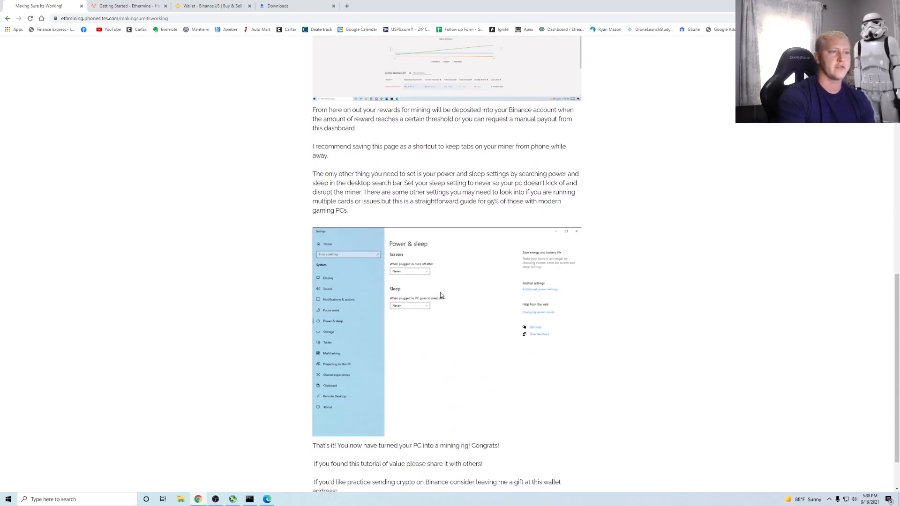
click(85, 496)
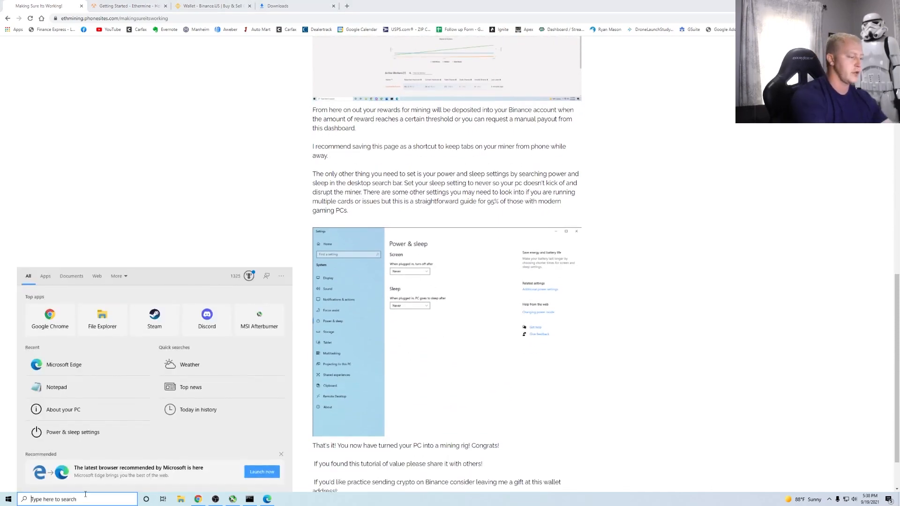
- Search 'power' and set Sleep 'When plugged in' to Never in Power & sleep settings
text(power)
key(Return)
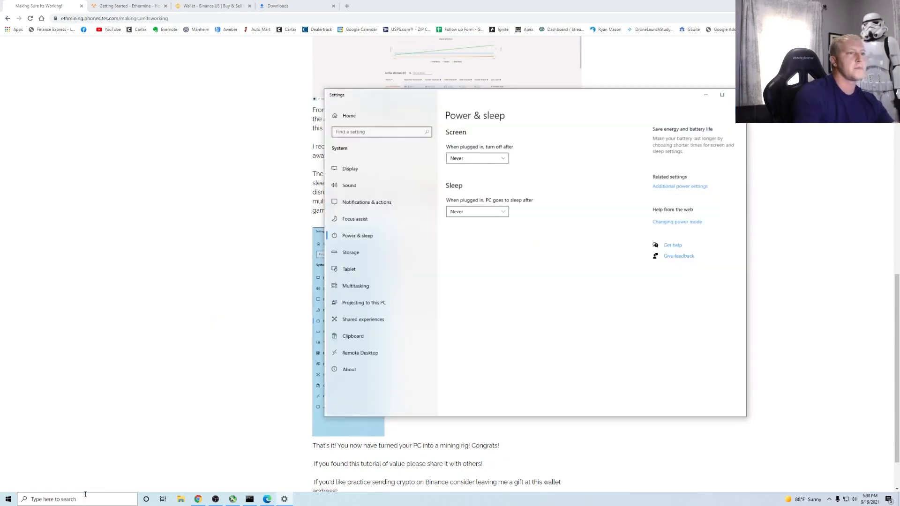
click(495, 212)
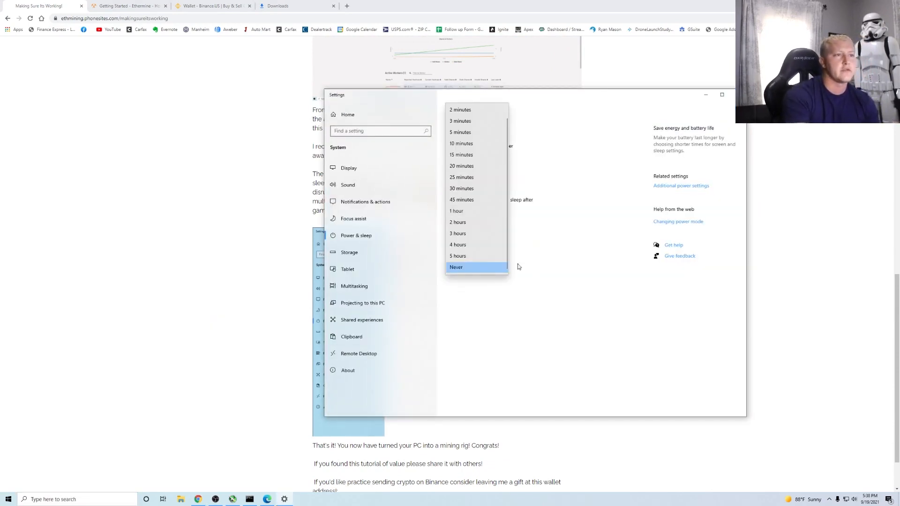
click(474, 273)
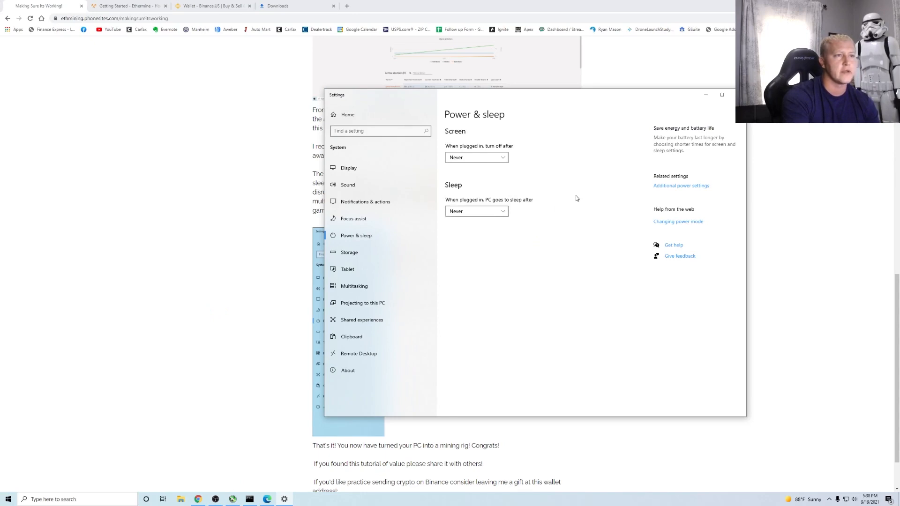
- Close the Power & sleep settings window
click(733, 94)
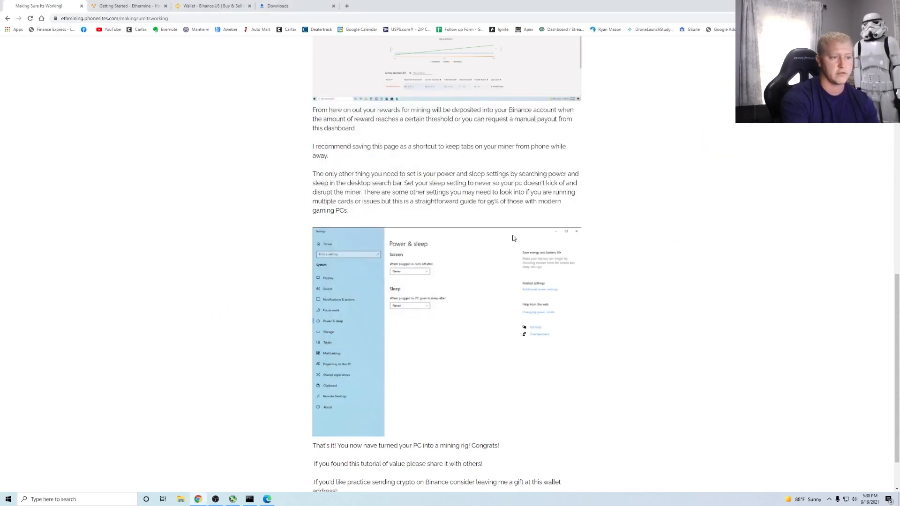
scroll(522, 235, down, 1)
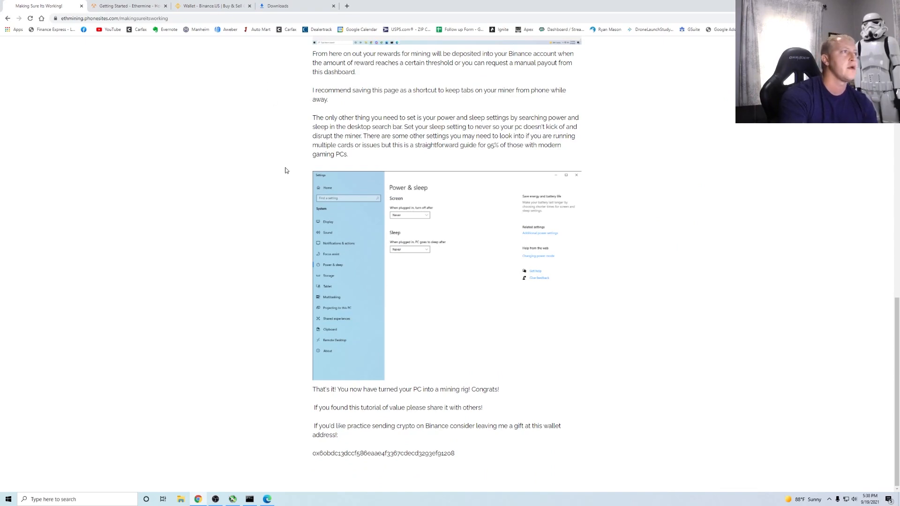
scroll(237, 110, up, 5)
- Close the Deposit ETH dialog on the Binance.US wallet tab and minimise Chrome to show the running miner
click(134, 7)
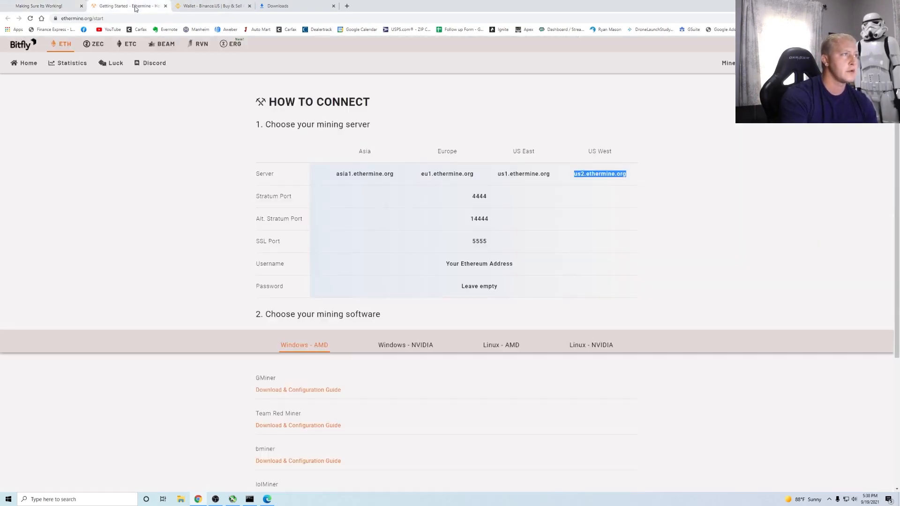
click(212, 6)
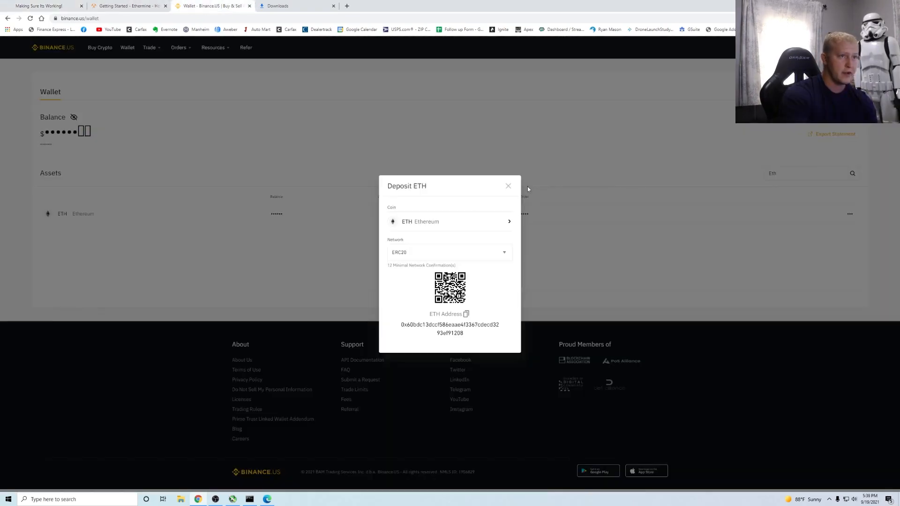
click(508, 186)
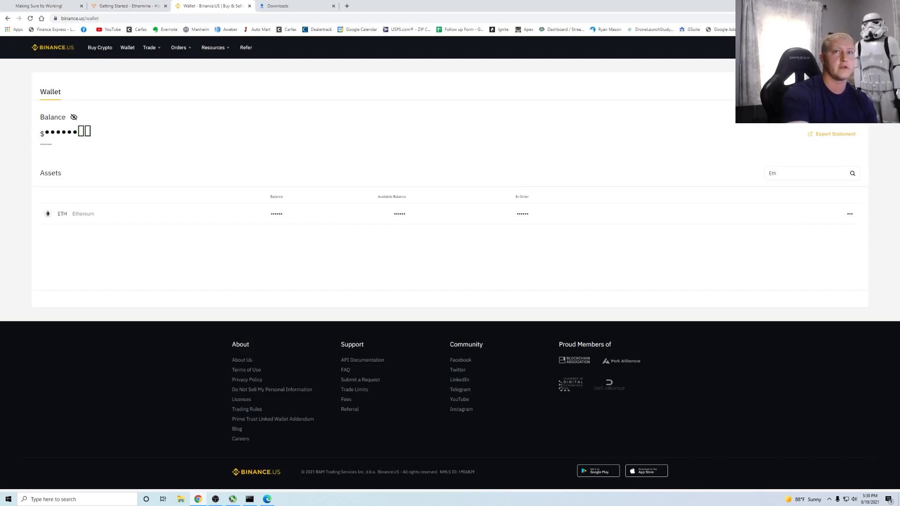
click(860, 5)
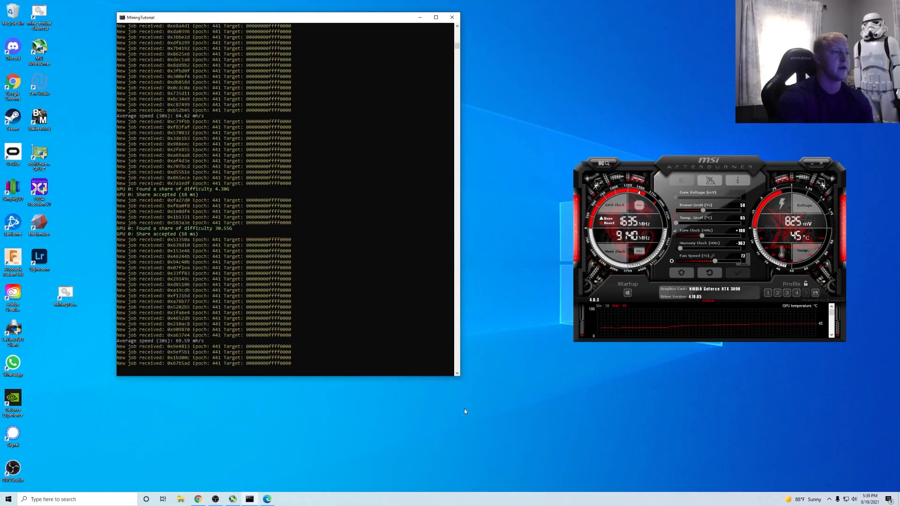
click(180, 499)
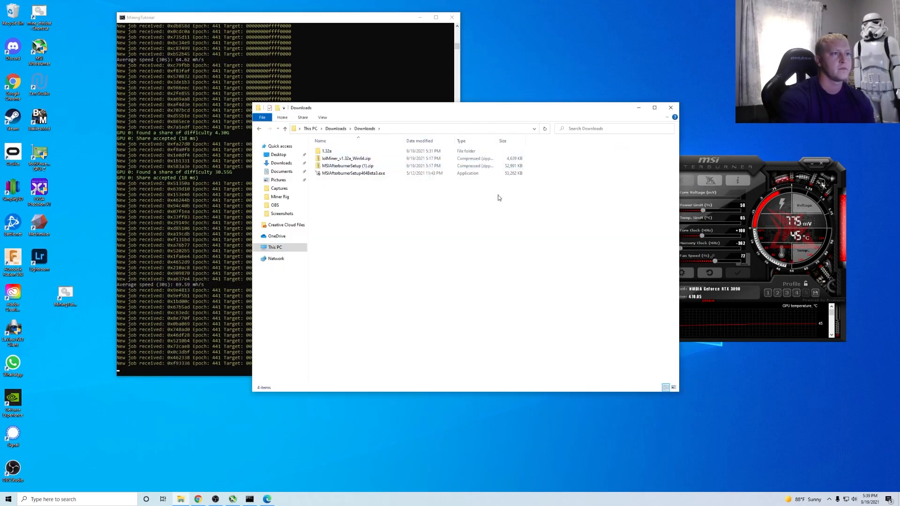
click(338, 152)
double_click(337, 152)
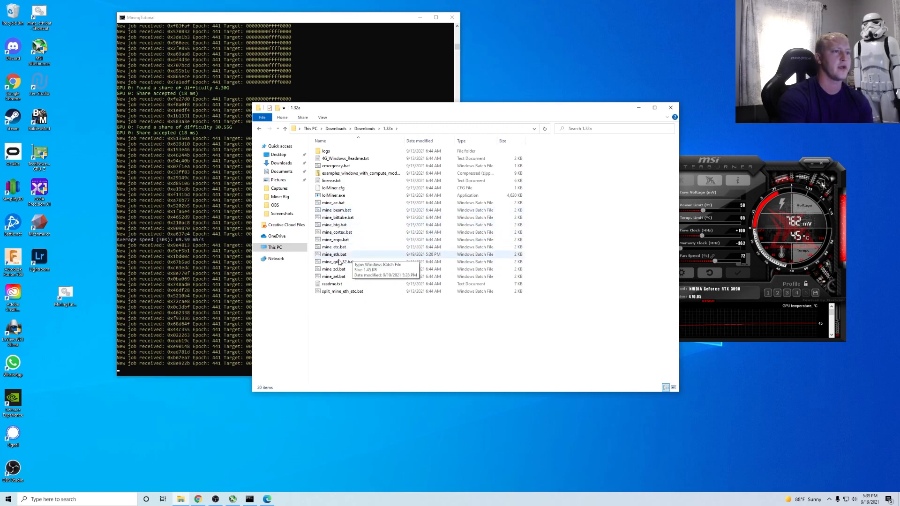
click(671, 107)
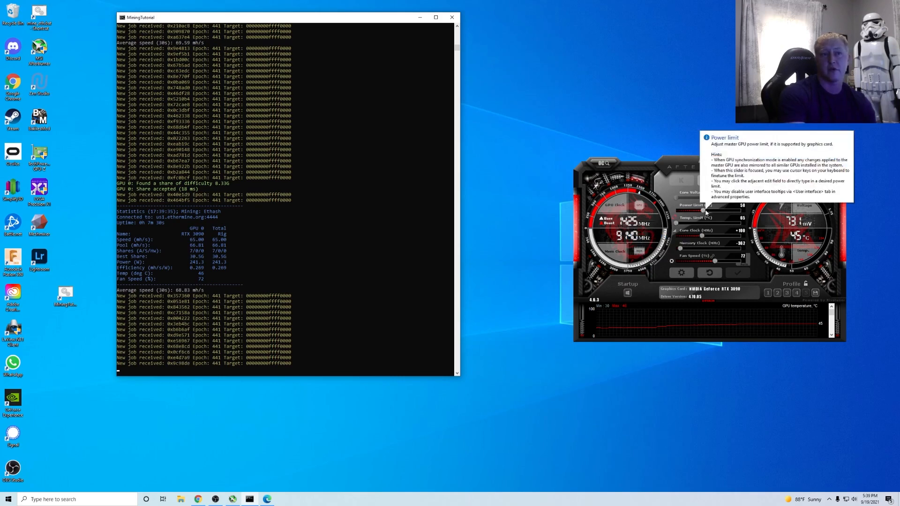
right_click(64, 301)
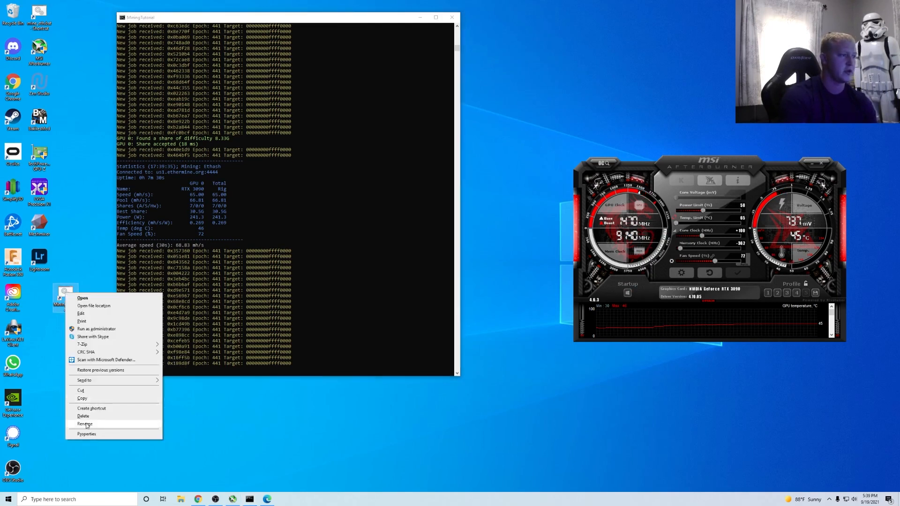
click(127, 458)
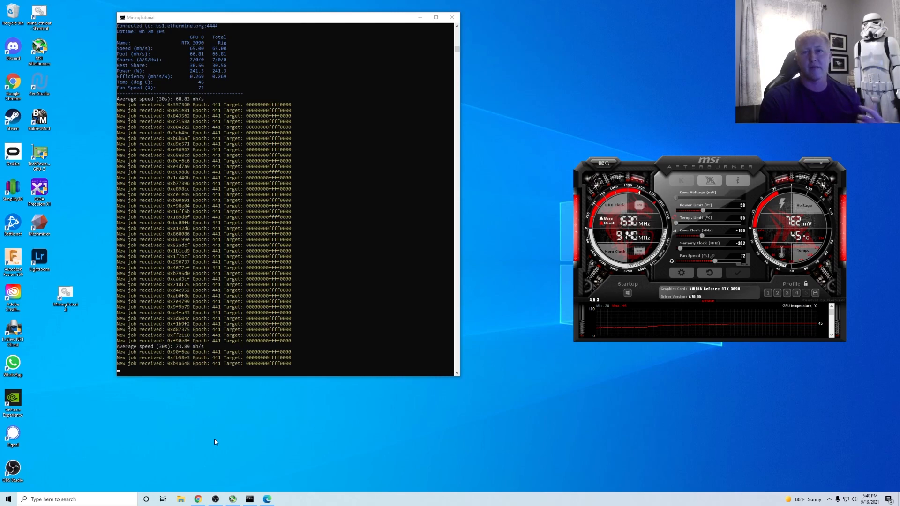
- Reload the Ethermine dashboard in Edge and review its hashrate, shares and workers tables
click(266, 498)
scroll(362, 415, up, 4)
click(461, 61)
key(Return)
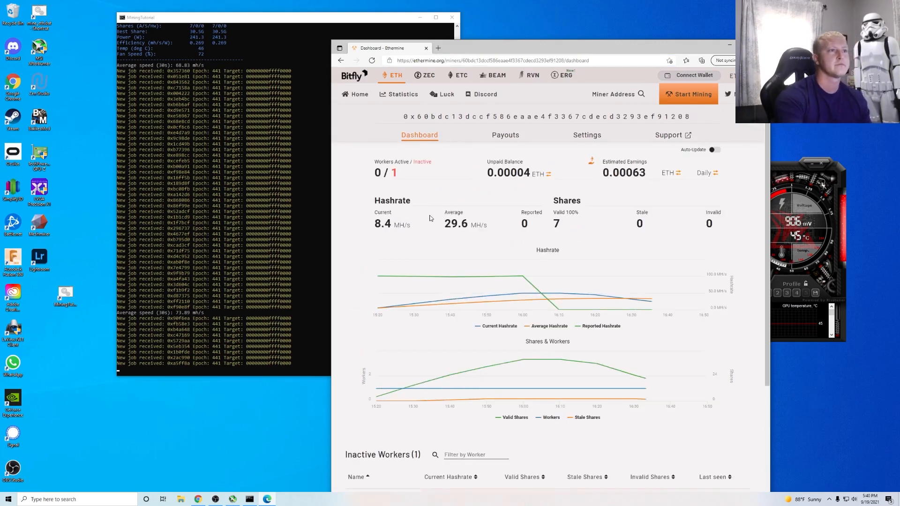
scroll(454, 255, down, 4)
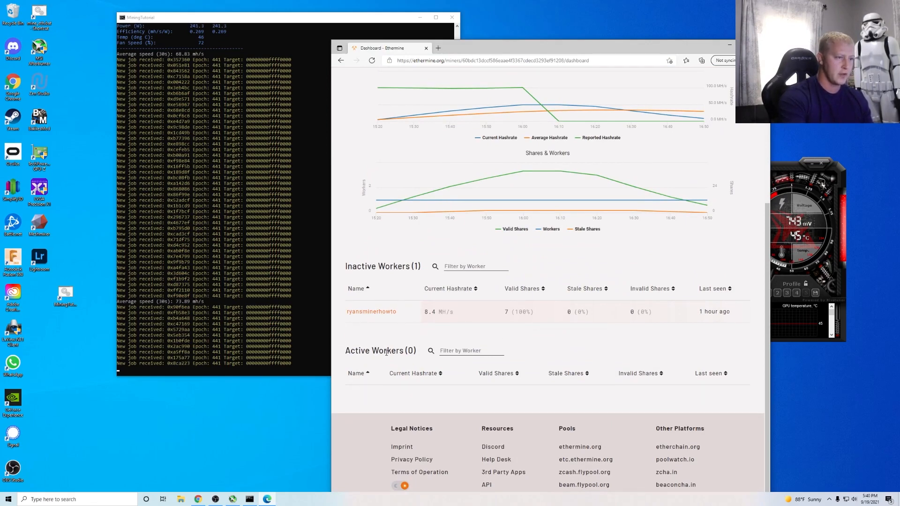
scroll(404, 321, up, 1)
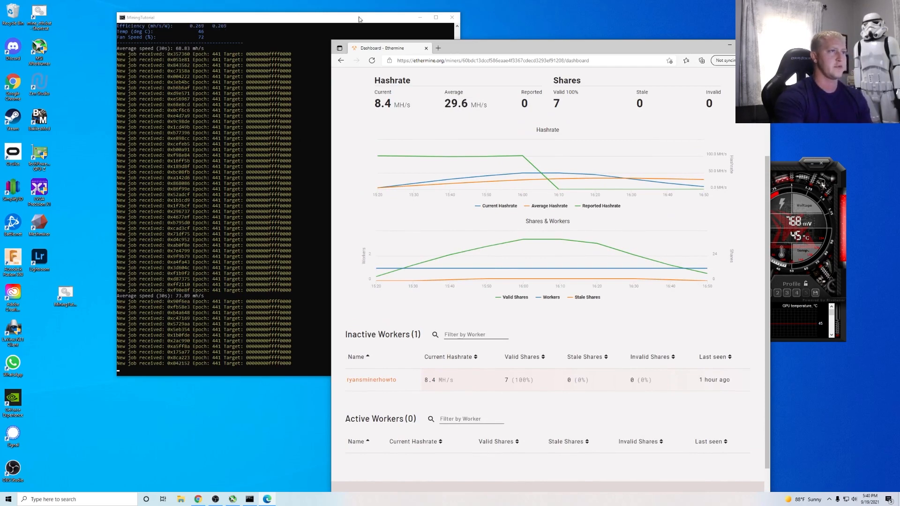
- Move the MiningTutorial console aside and check the 0.00063 ETH daily estimated earnings
drag(329, 14, 278, 30)
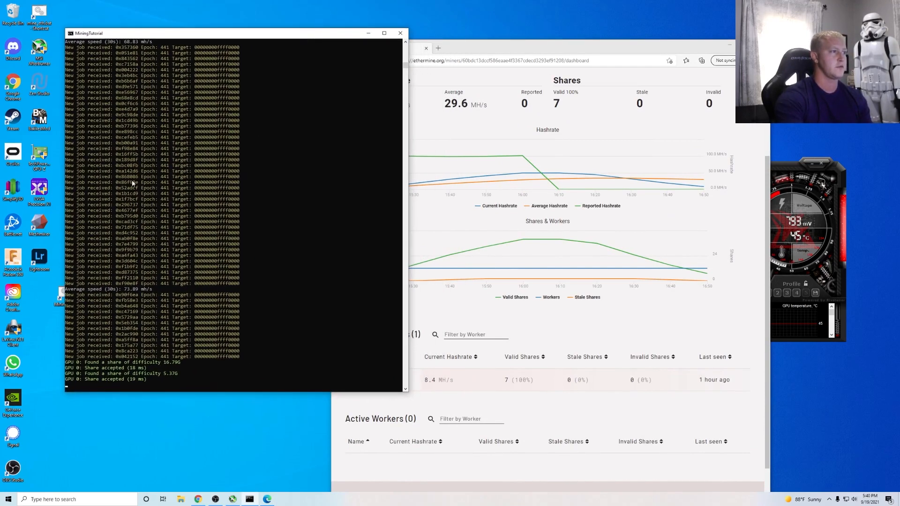
click(591, 72)
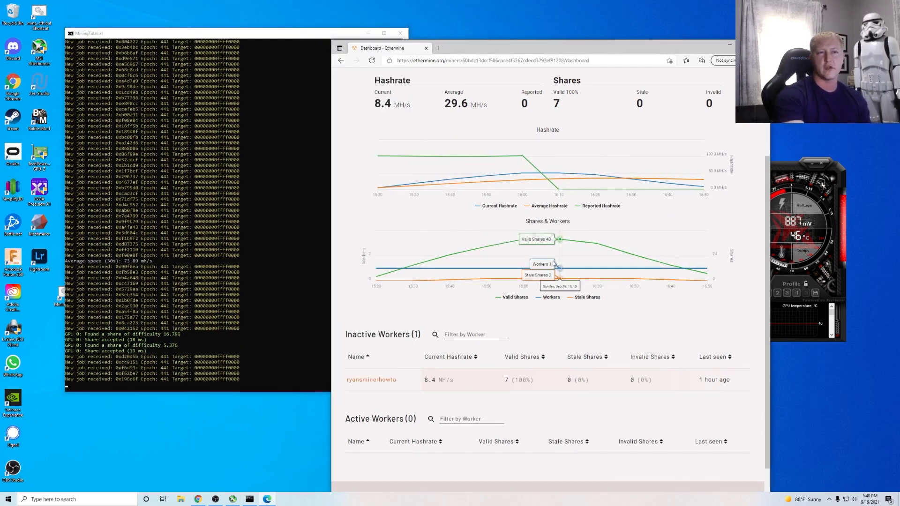
scroll(553, 281, up, 3)
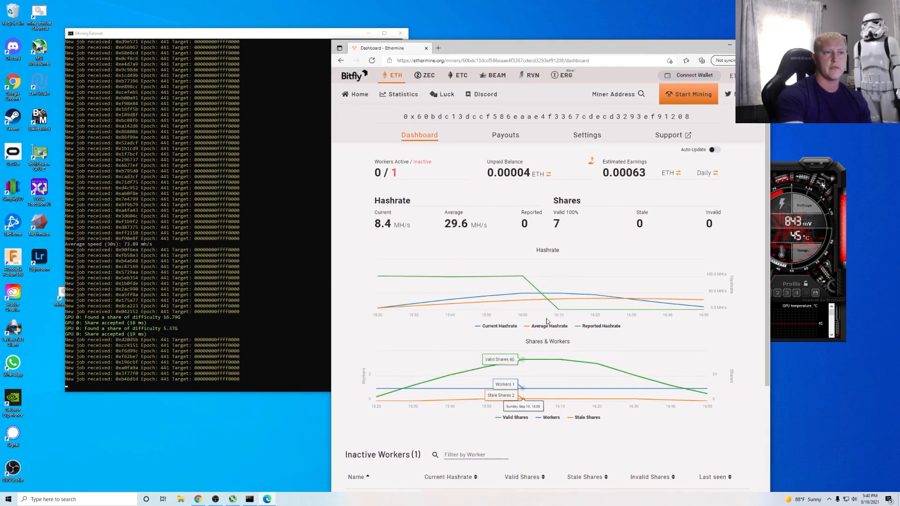
mouse_move(706, 175)
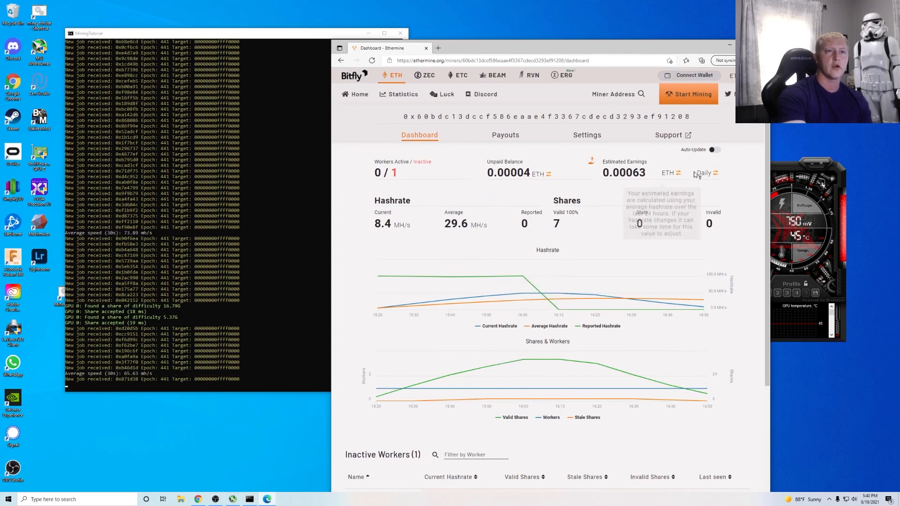